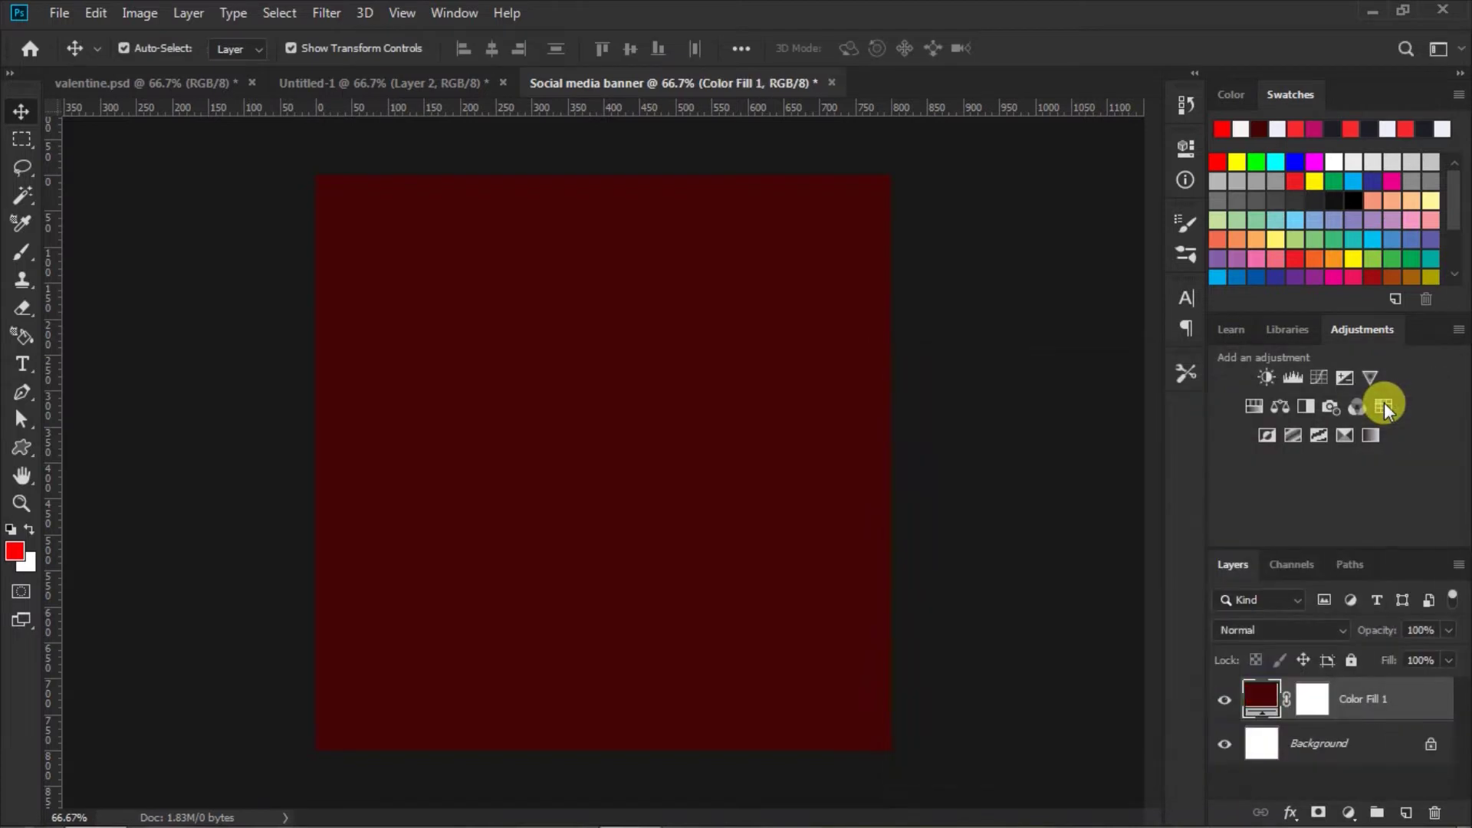
Add a new empty layer above the dark red colour fill and set the foreground colour to ff0000.
{"action": "left_click", "coordinate": [1406, 813]}
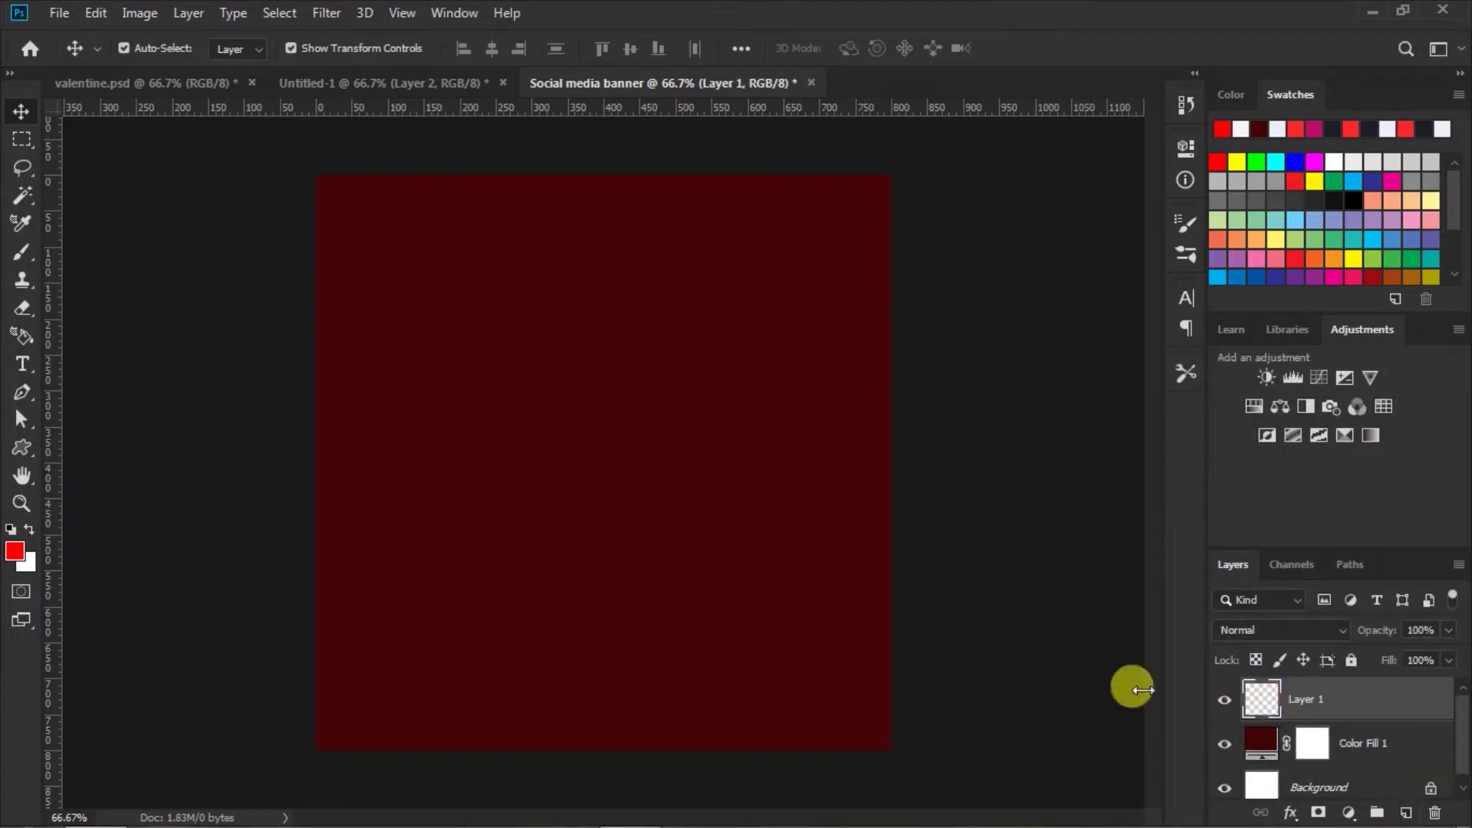
{"action": "left_click", "coordinate": [14, 554]}
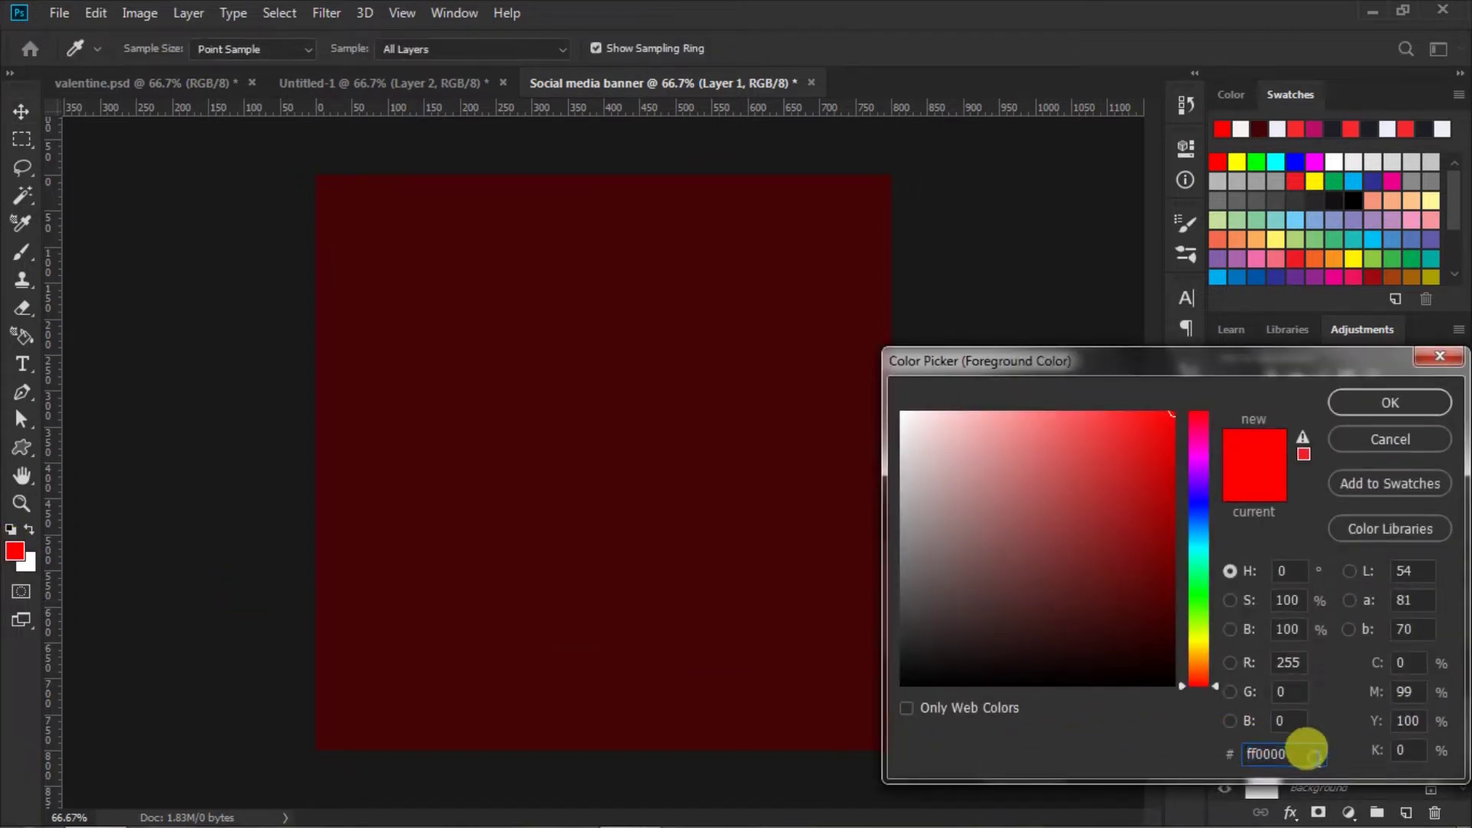
{"action": "left_click", "coordinate": [1355, 406]}
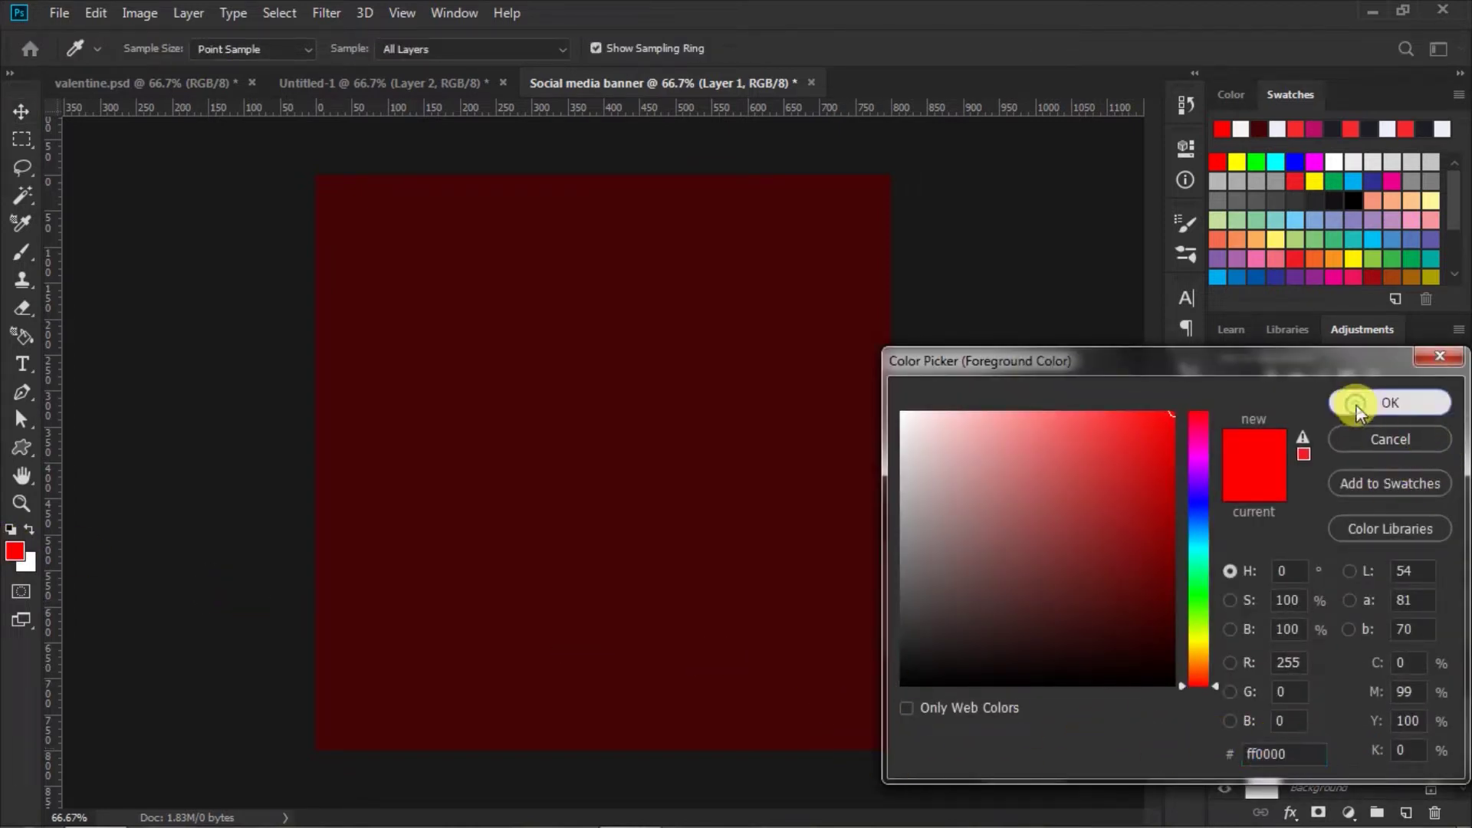
Paint a single red glow at the canvas centre with a 1000 px Soft Round brush on the new layer.
{"action": "left_click", "coordinate": [19, 251]}
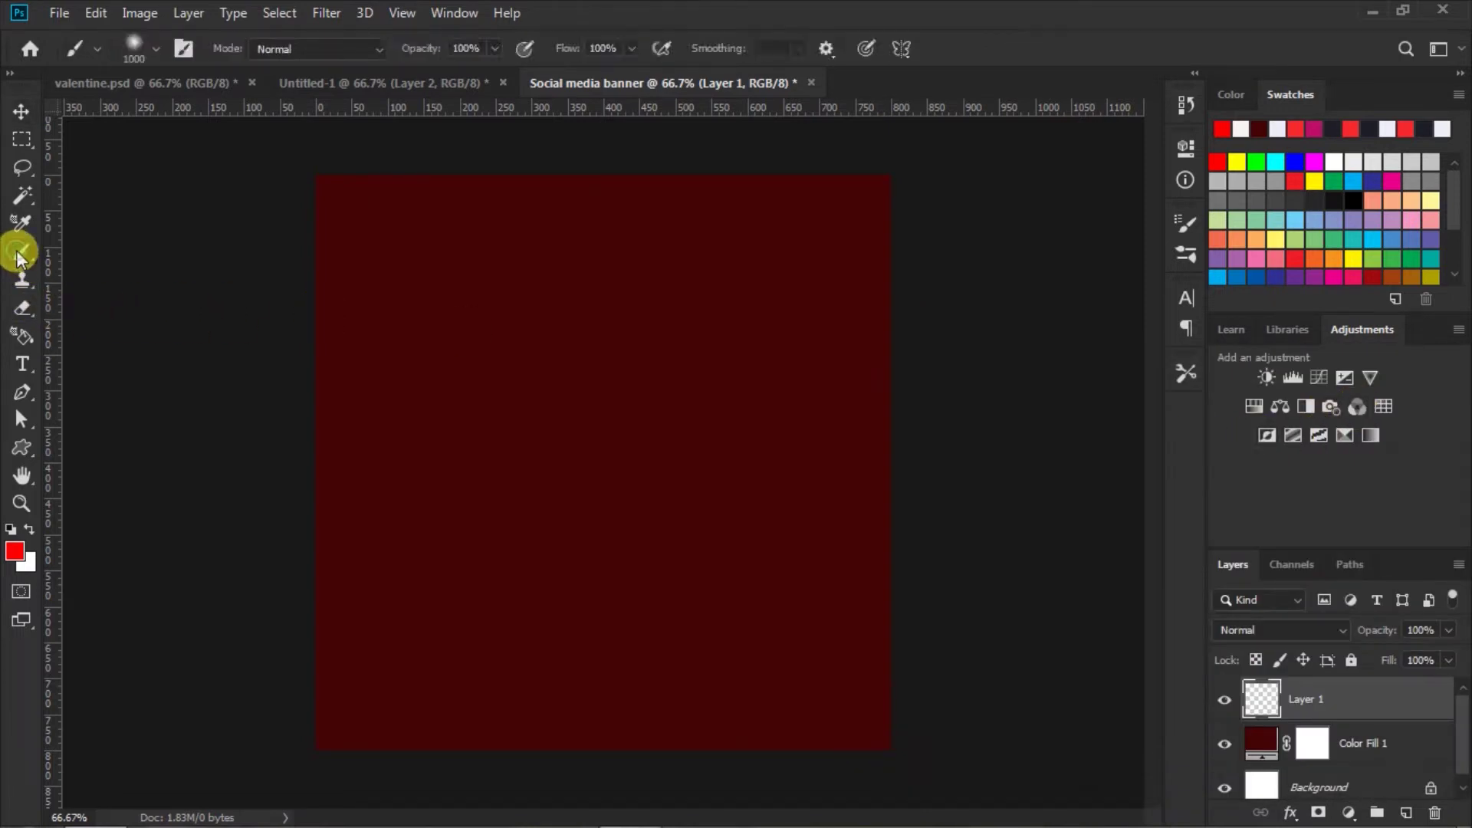
{"action": "left_click", "coordinate": [154, 48]}
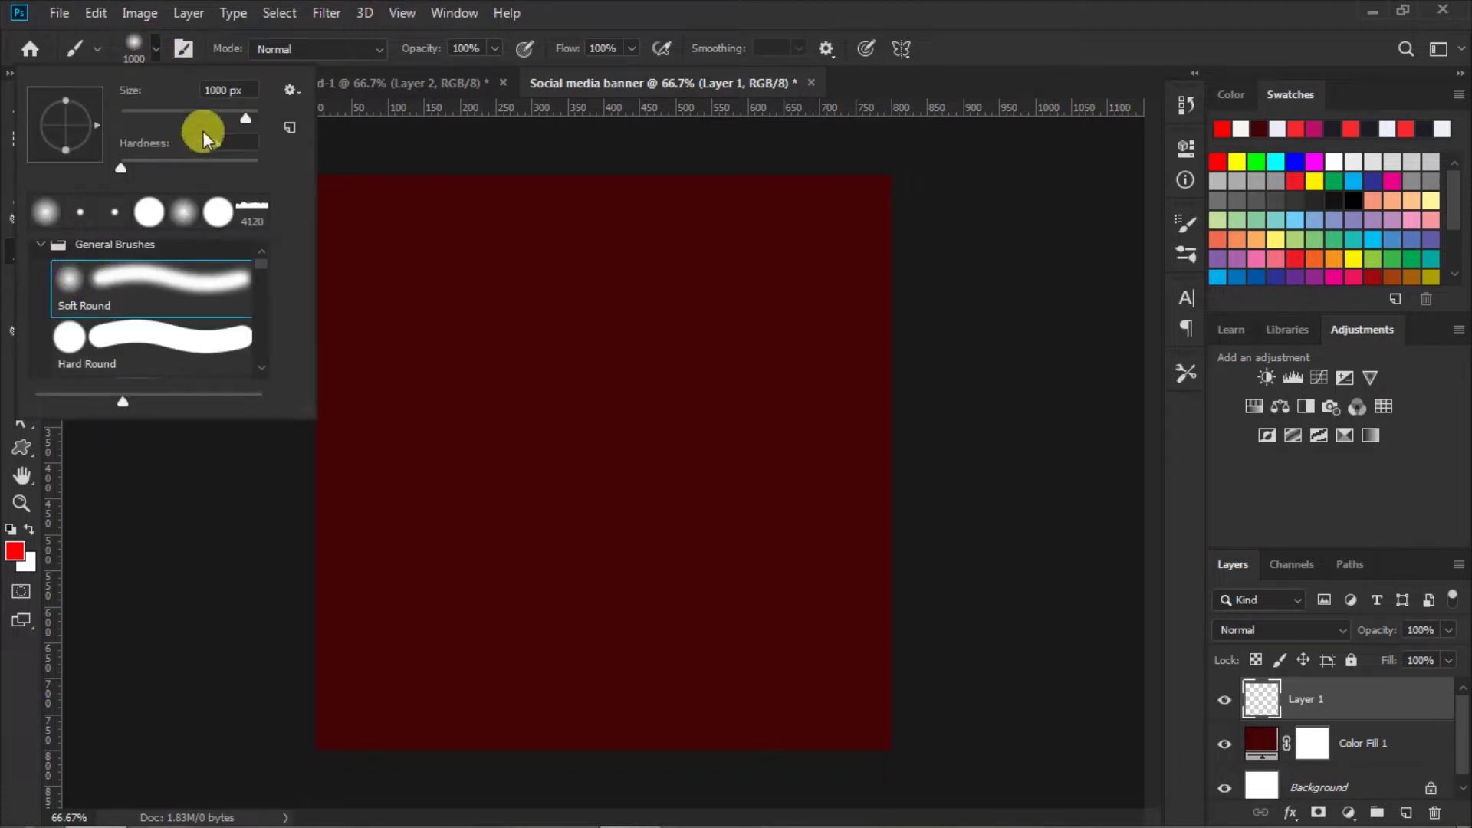
{"action": "left_click", "coordinate": [217, 89]}
{"action": "left_click", "coordinate": [150, 44]}
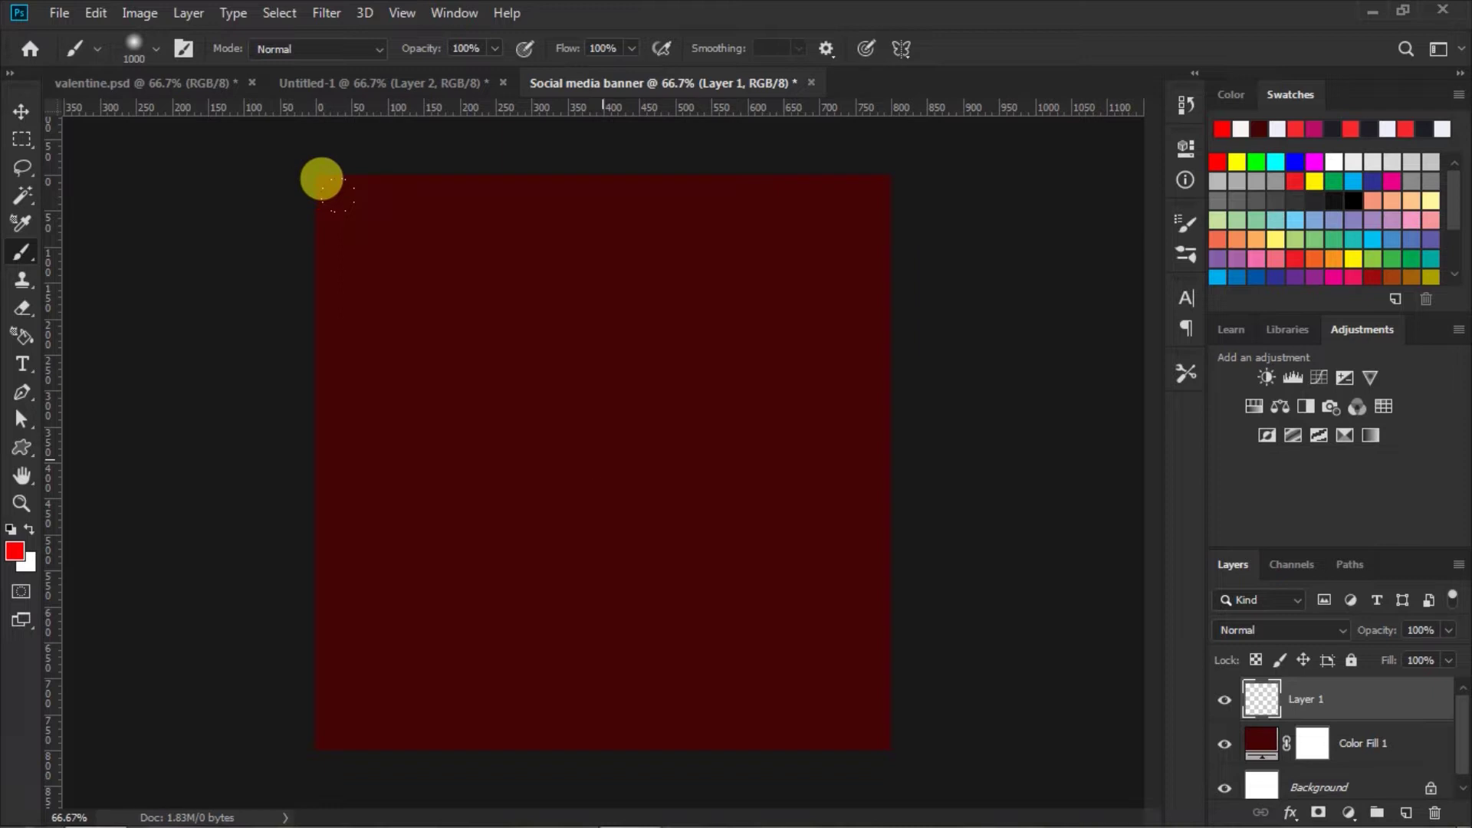
{"action": "left_click", "coordinate": [603, 460]}
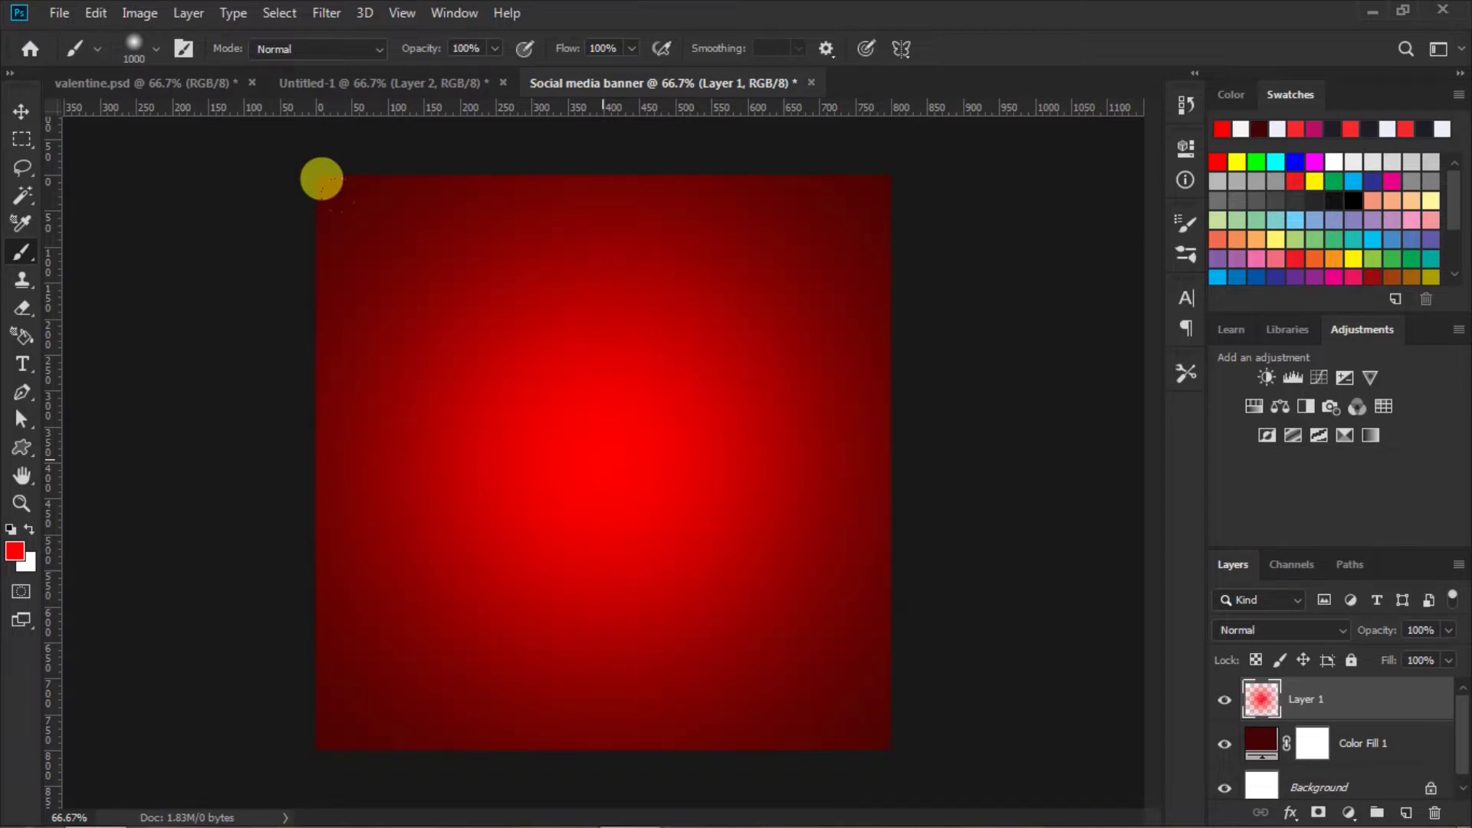
{"action": "left_click", "coordinate": [22, 115]}
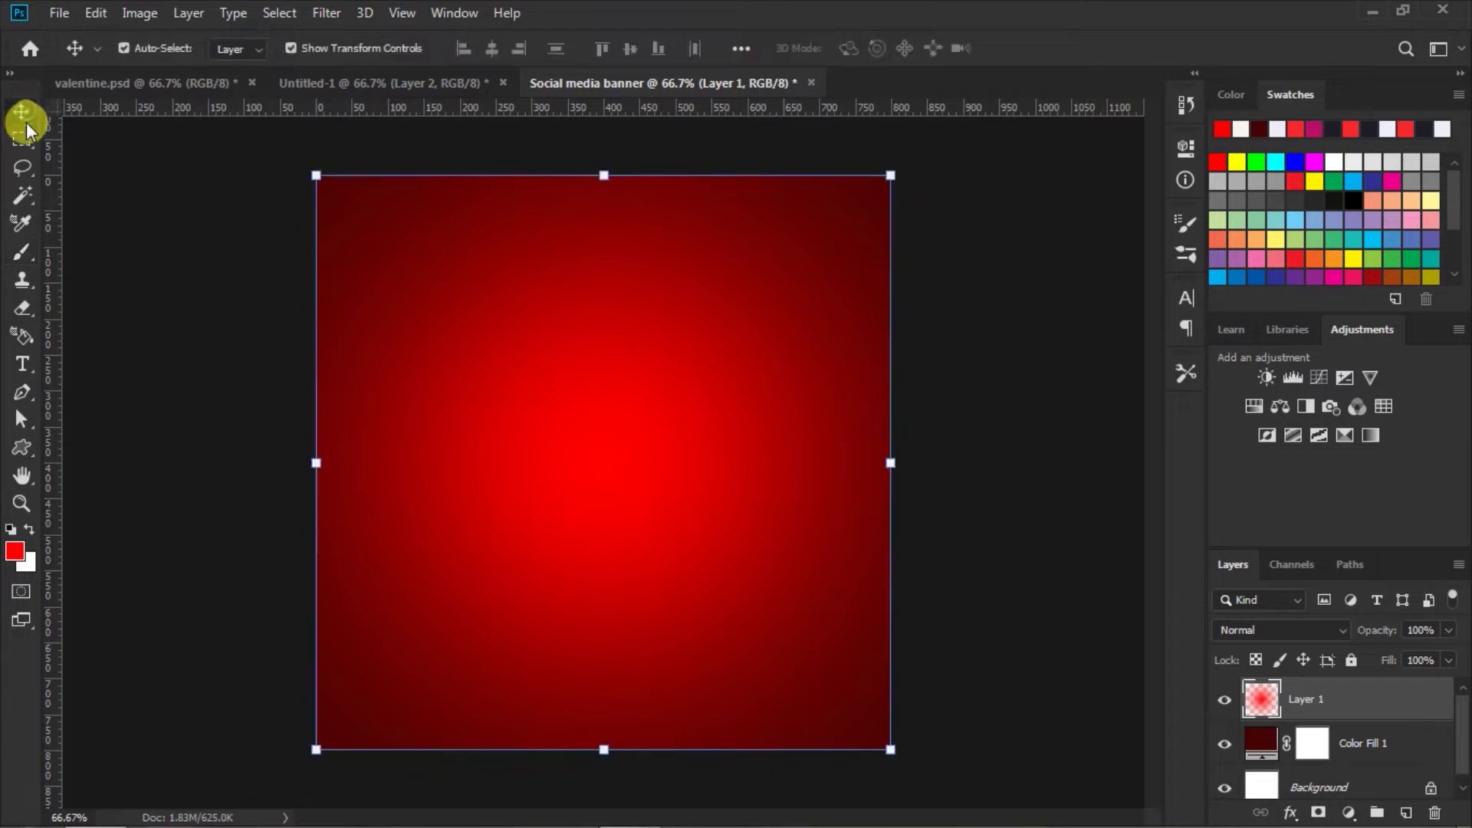
{"action": "left_click", "coordinate": [1060, 546]}
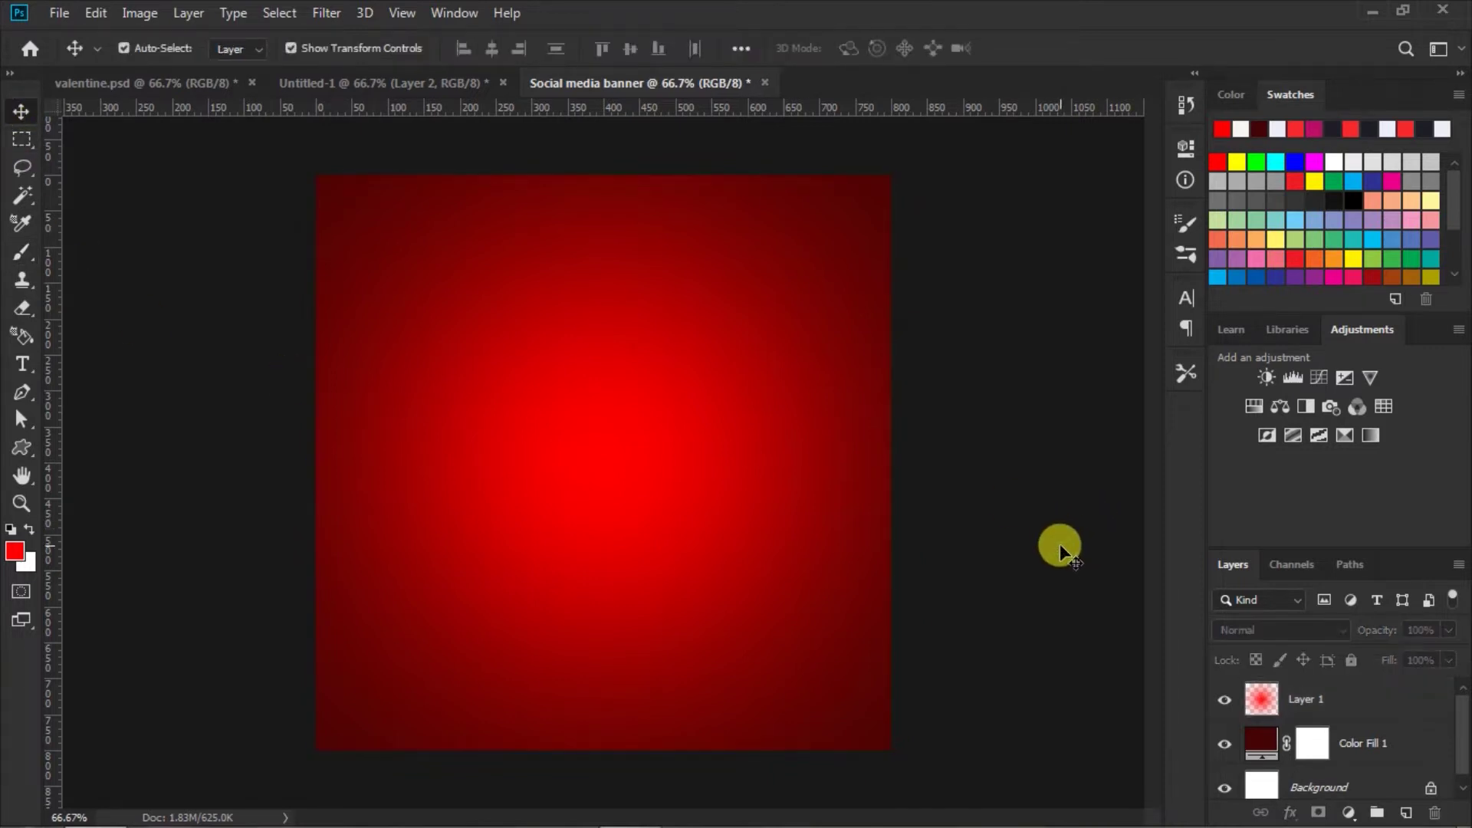
Copy the paper hearts layer from Untitled-1 into the Social media banner document and position it across the whole canvas.
{"action": "left_click", "coordinate": [393, 84]}
{"action": "left_click", "coordinate": [596, 242]}
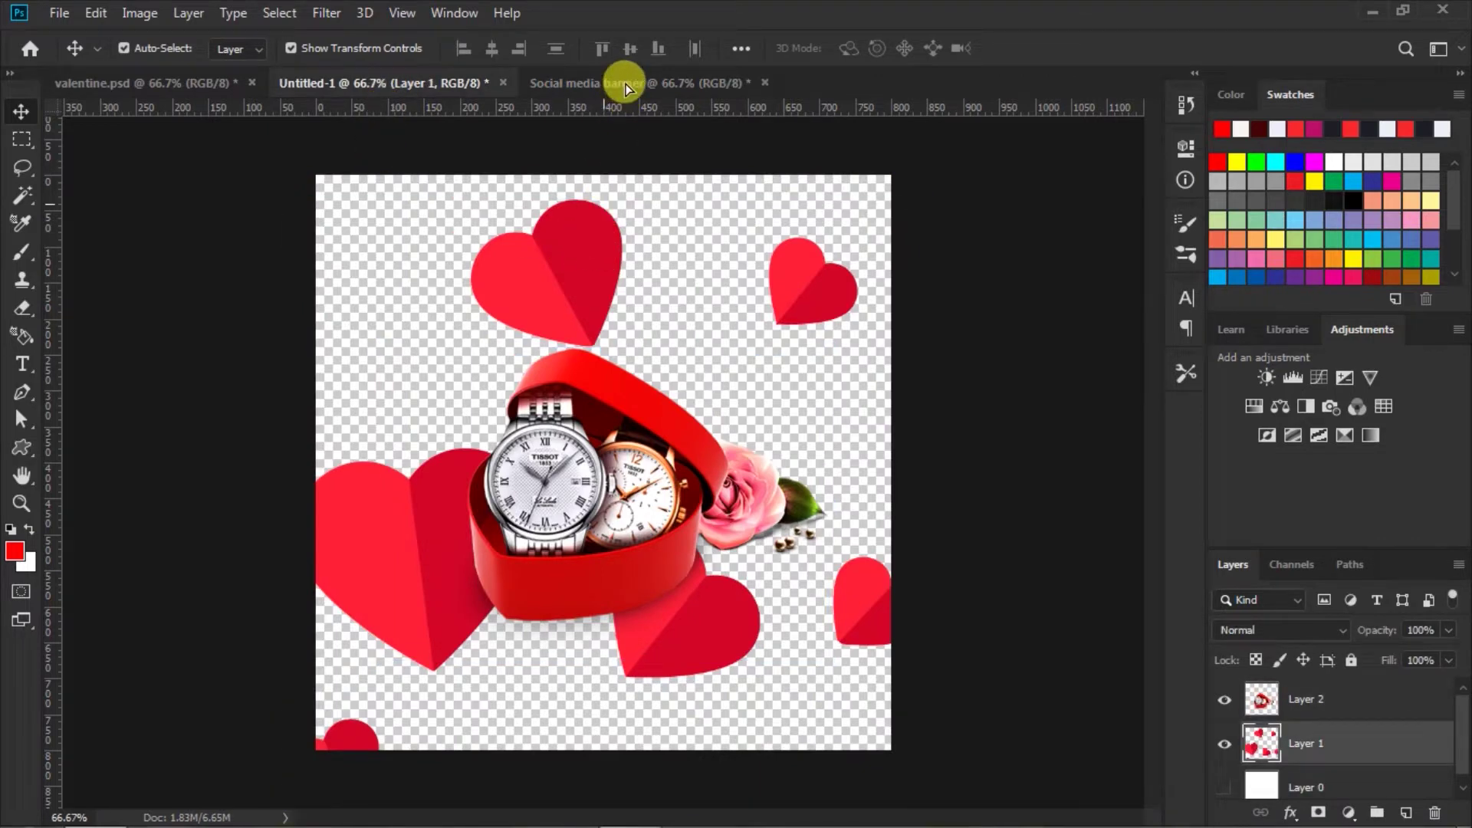
{"action": "left_click_drag", "start_coordinate": [626, 84], "coordinate": [601, 401]}
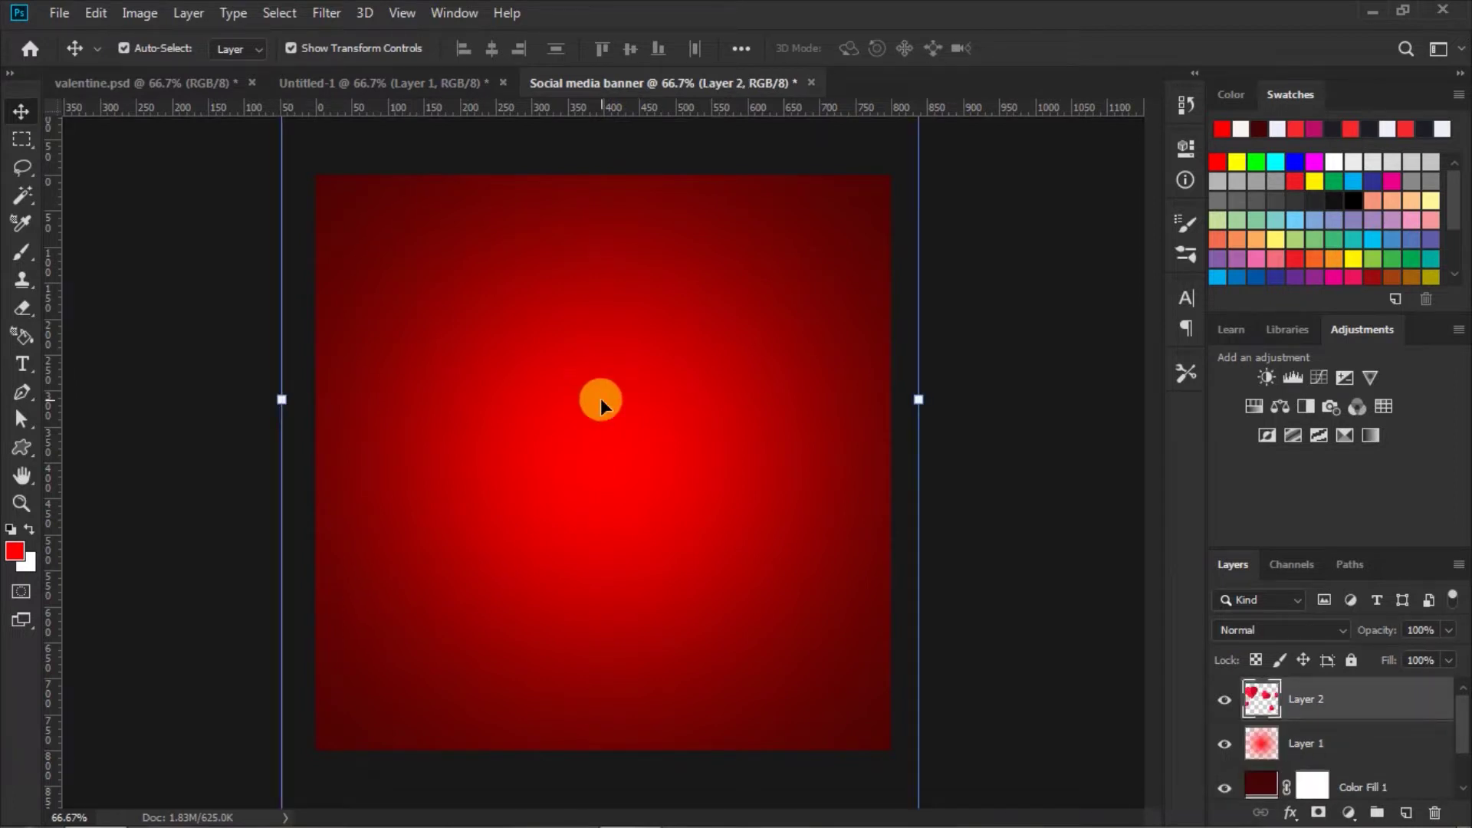
{"action": "left_click_drag", "start_coordinate": [488, 322], "coordinate": [495, 538]}
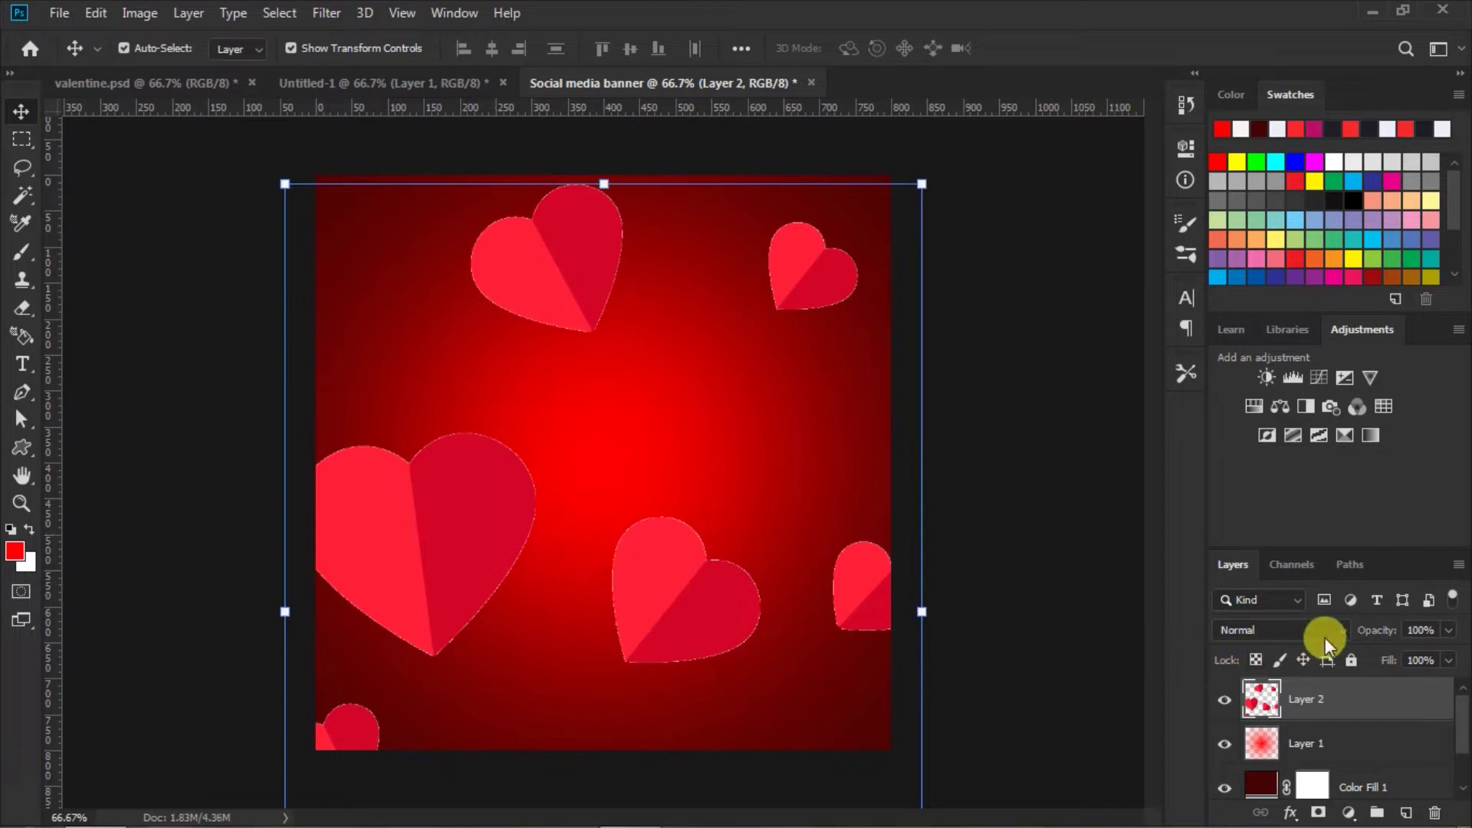
Set the hearts layer's blend mode to Overlay and its opacity to 60%.
{"action": "left_click", "coordinate": [1343, 629]}
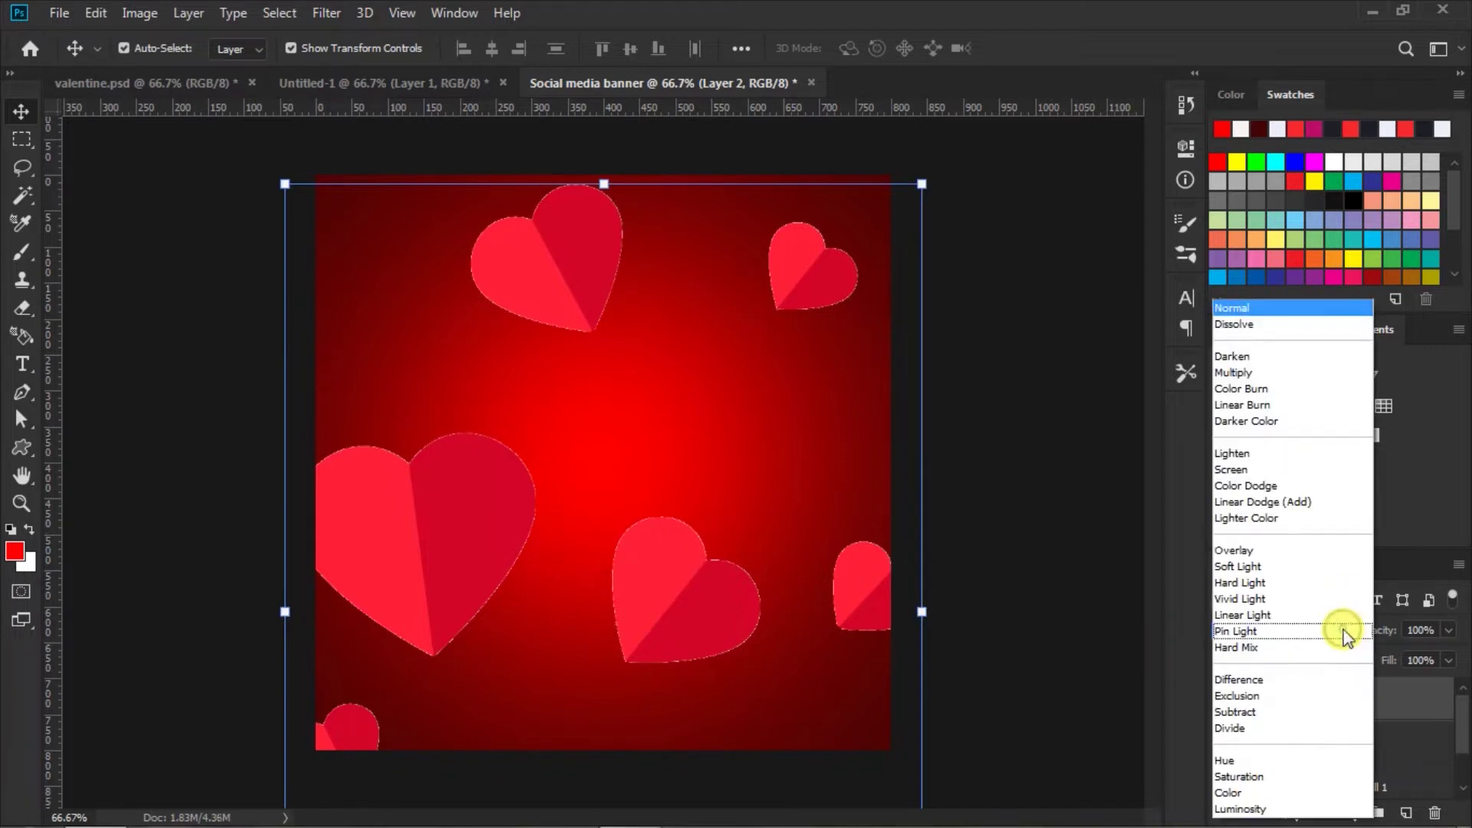
{"action": "left_click", "coordinate": [1240, 551]}
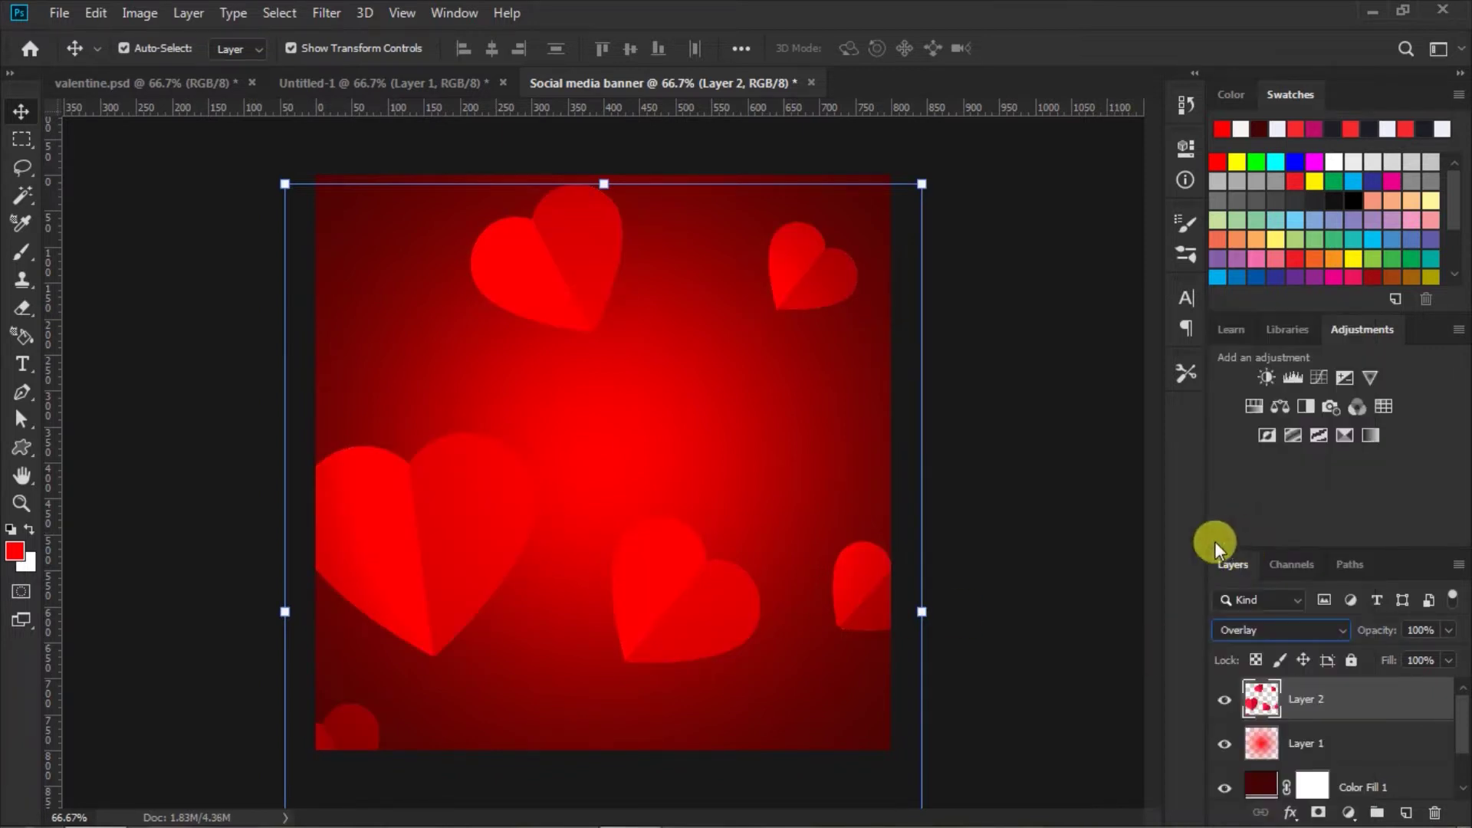
{"action": "left_click", "coordinate": [1448, 630]}
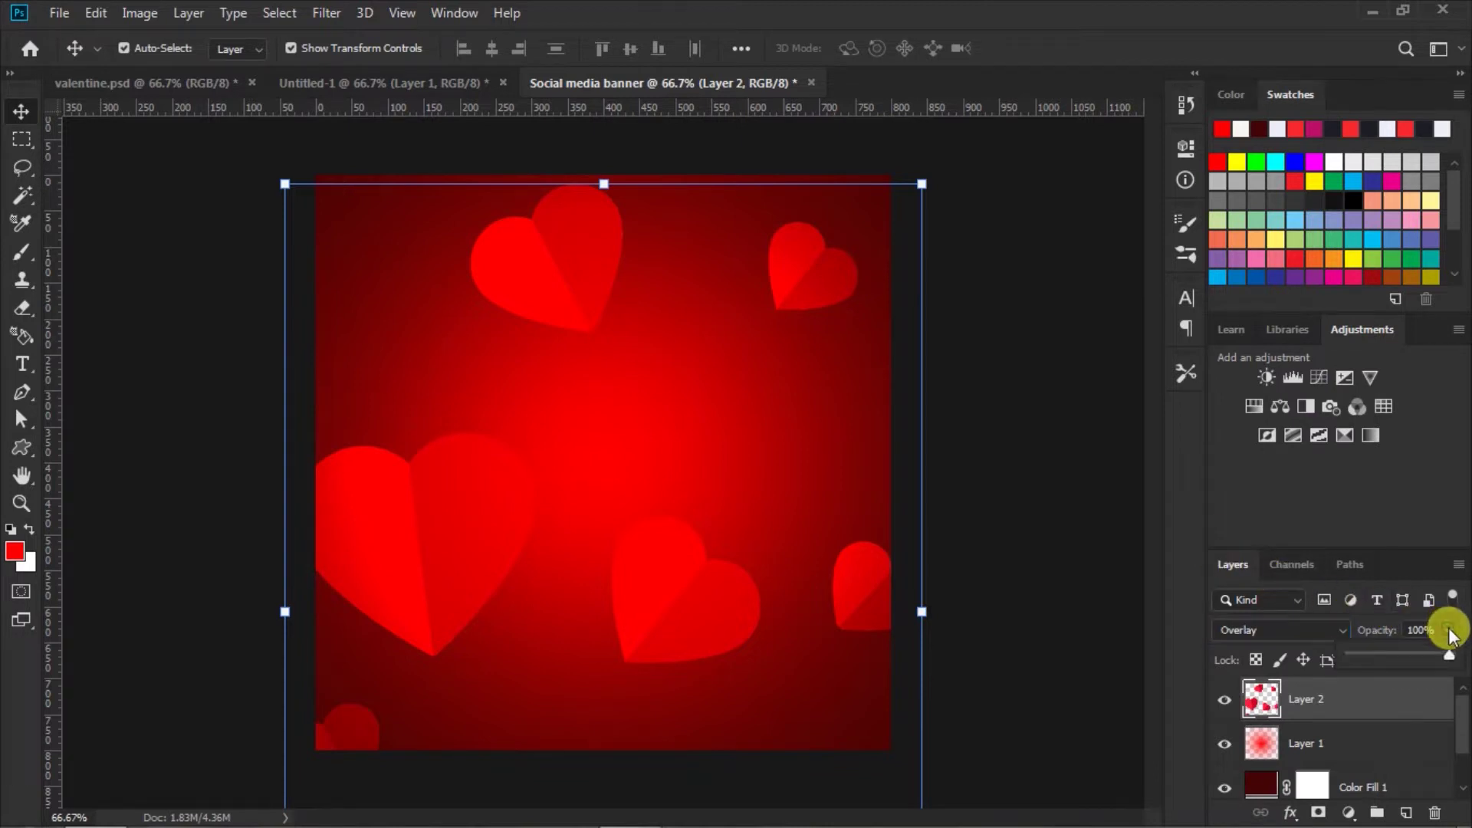
{"action": "left_click_drag", "start_coordinate": [1451, 659], "coordinate": [1396, 656]}
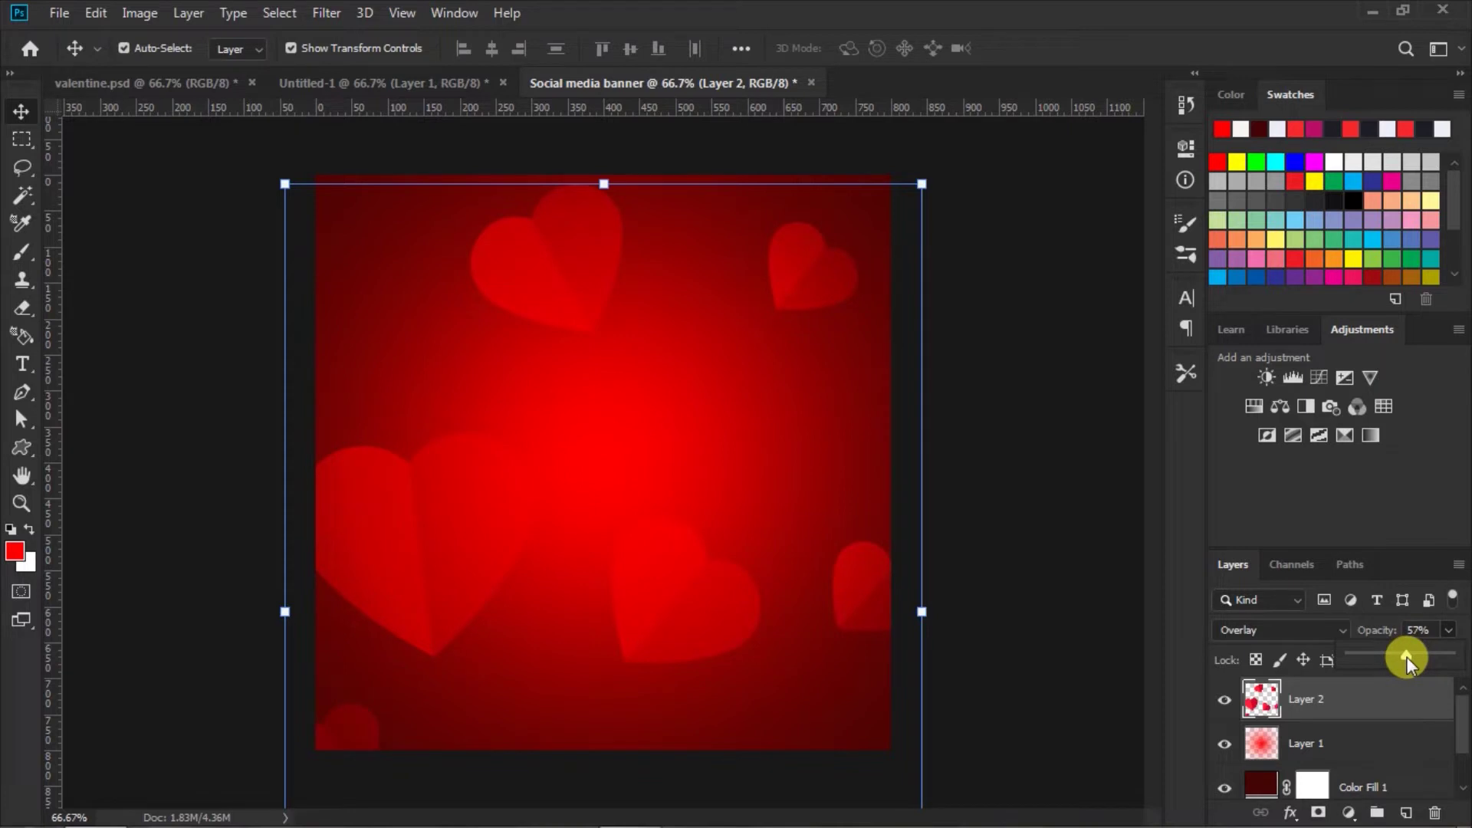
{"action": "left_click_drag", "start_coordinate": [1410, 656], "coordinate": [1411, 656]}
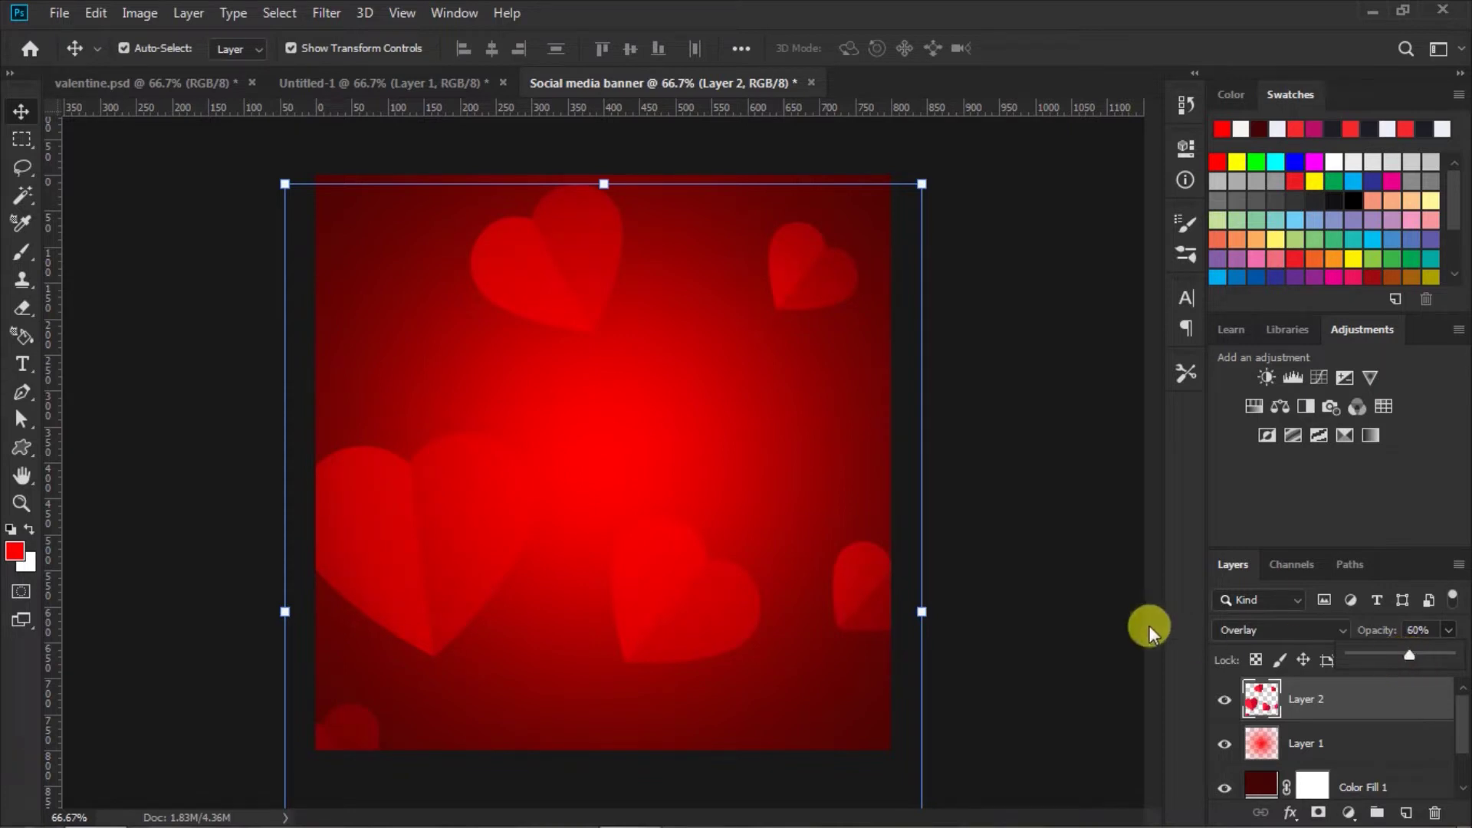
{"action": "left_click", "coordinate": [1084, 603]}
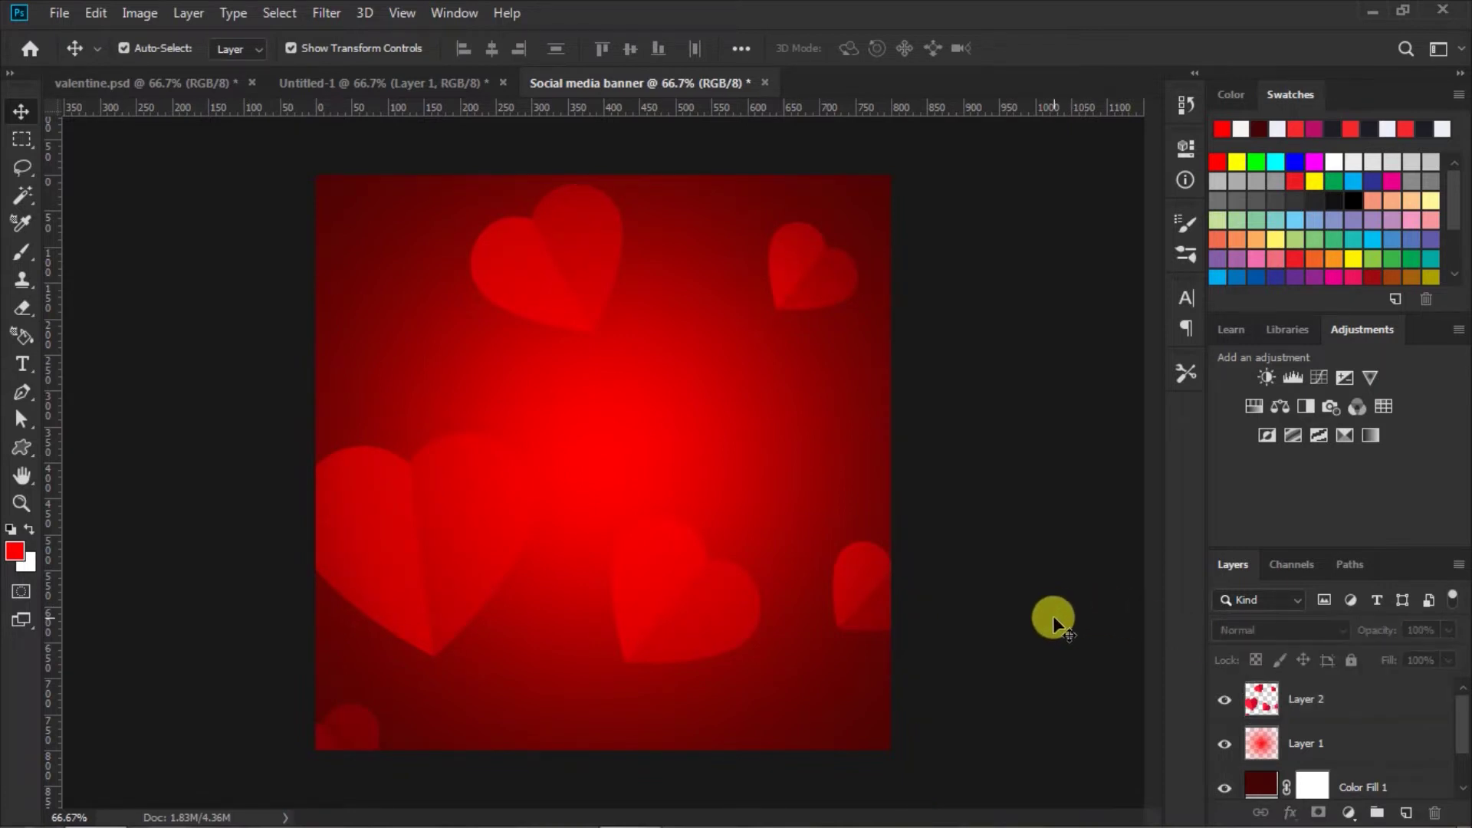
Copy the watch gift box layer from Untitled-1 into the Social media banner and place it slightly right of and below the centre.
{"action": "left_click", "coordinate": [434, 83]}
{"action": "left_click", "coordinate": [550, 380]}
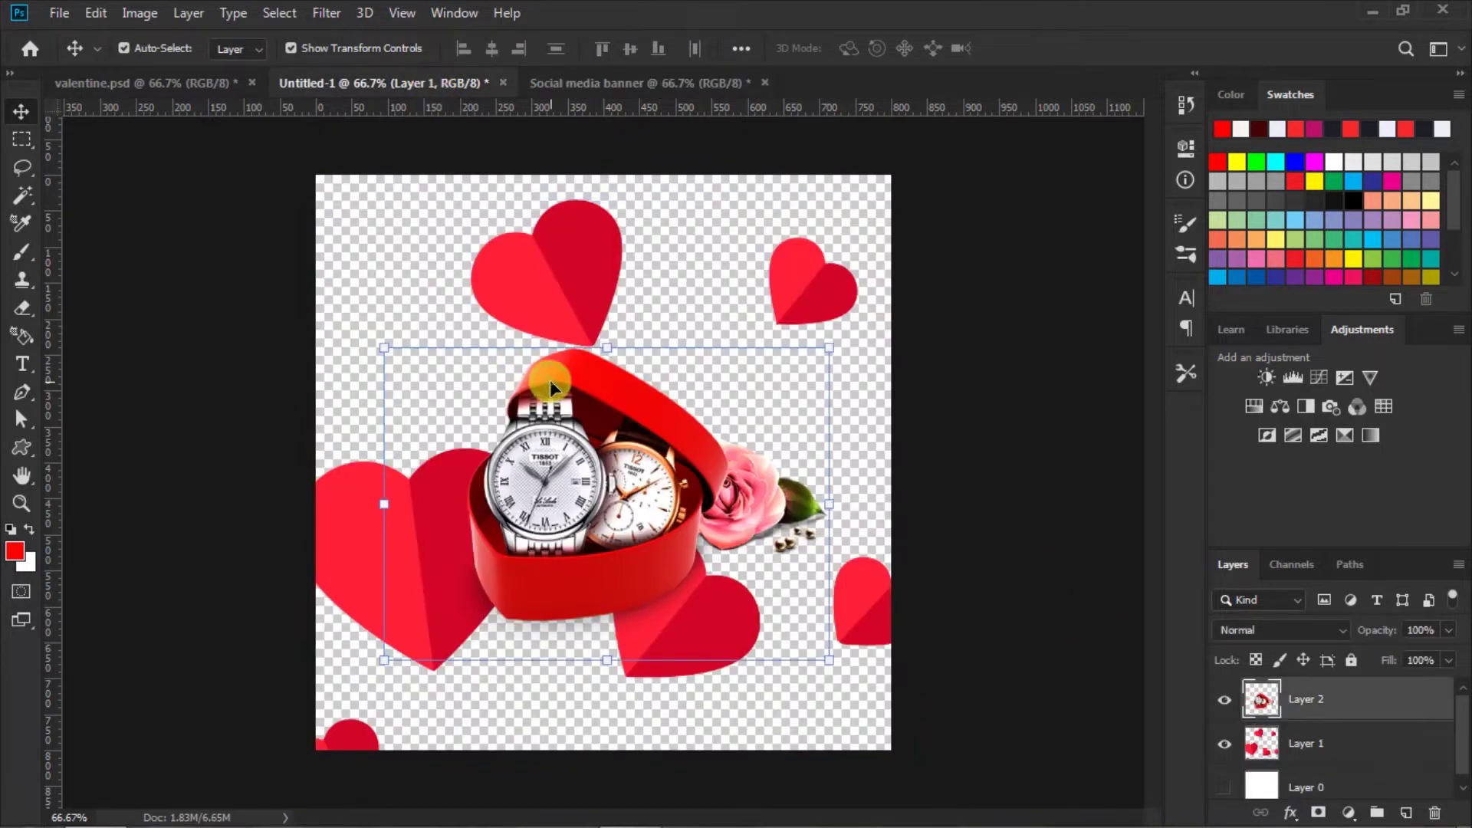
{"action": "left_click_drag", "start_coordinate": [576, 378], "coordinate": [624, 494]}
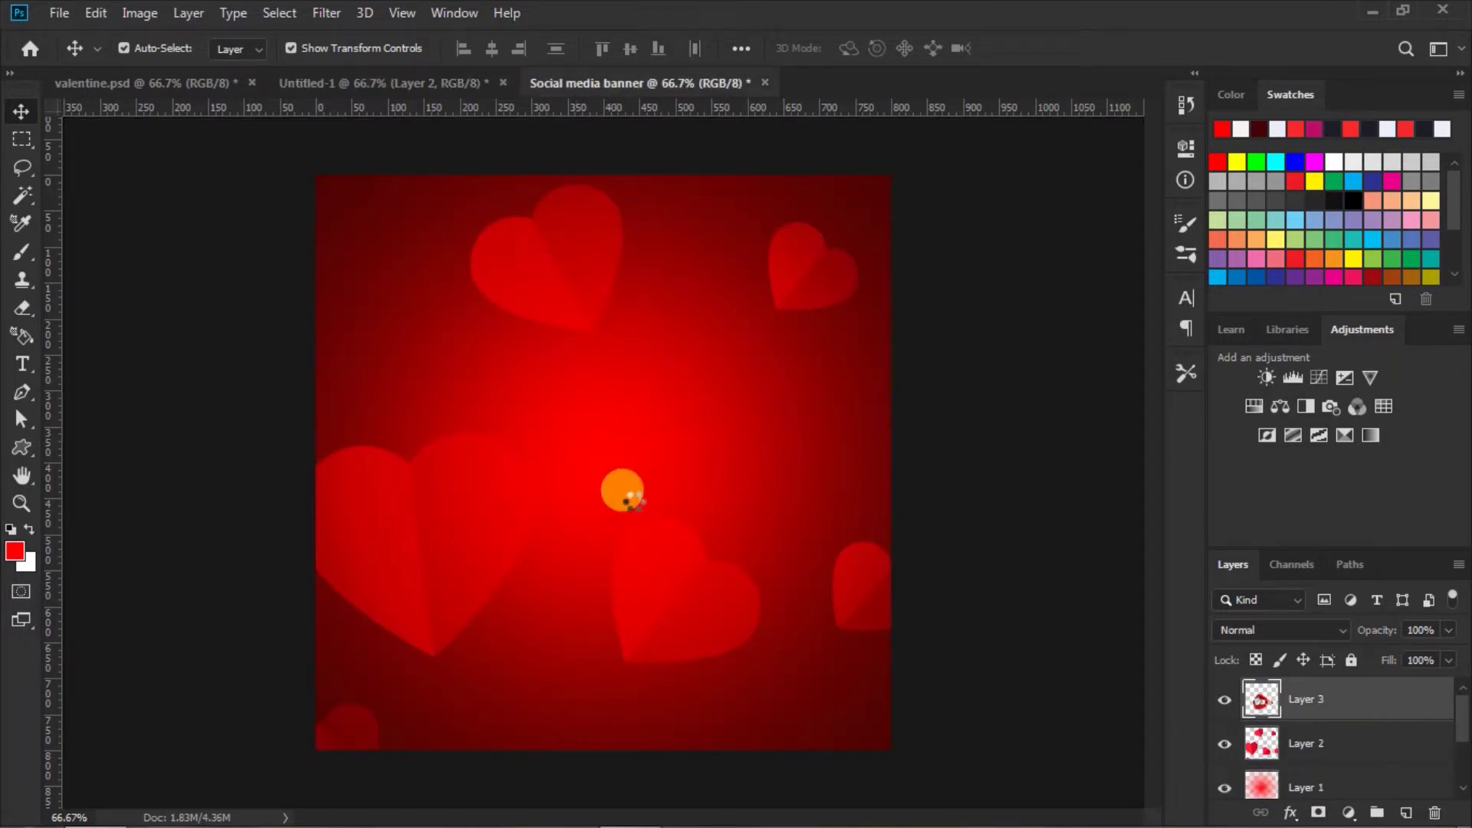
{"action": "left_click_drag", "start_coordinate": [631, 499], "coordinate": [677, 507]}
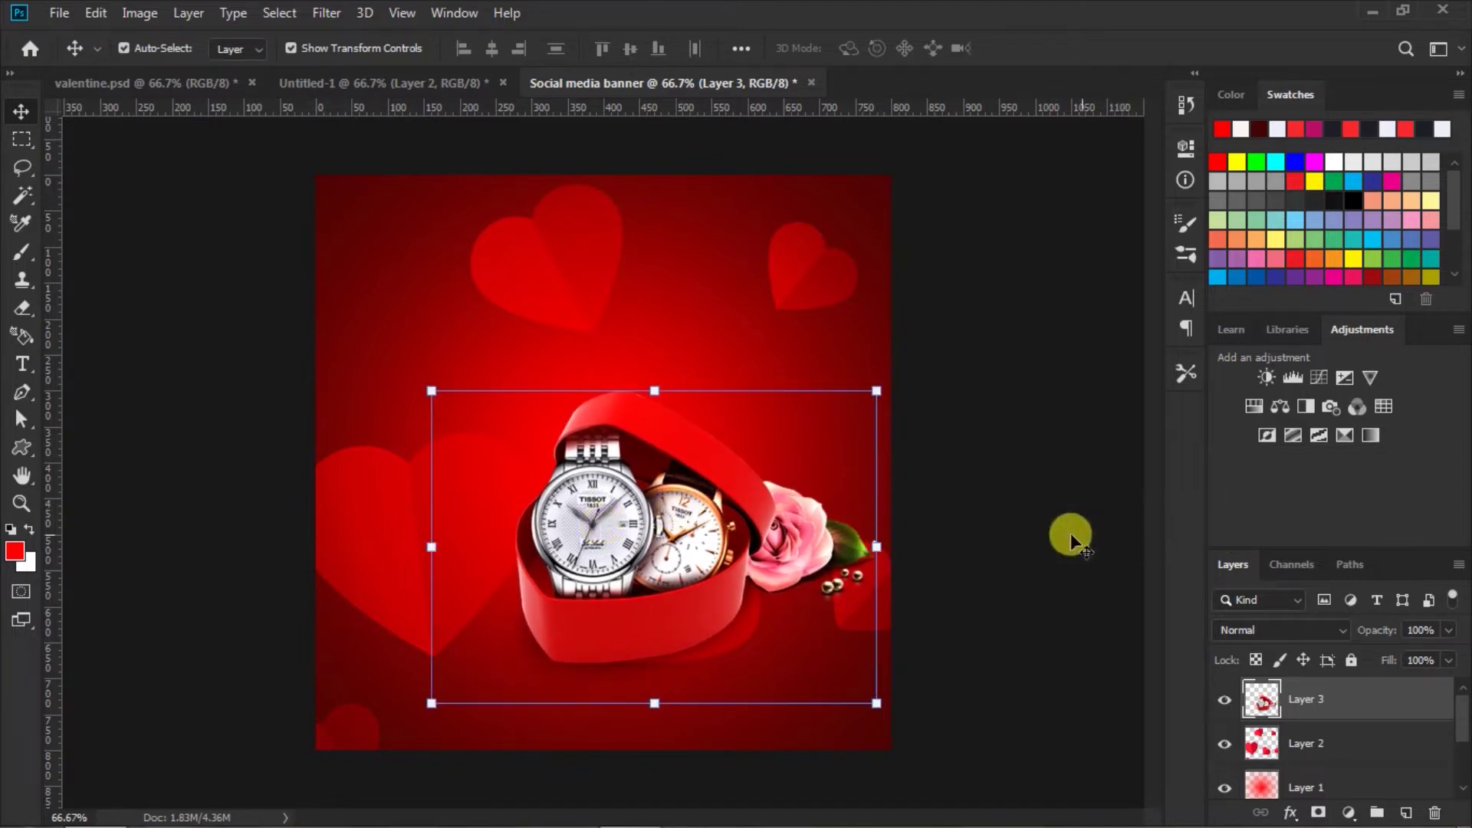
{"action": "left_click", "coordinate": [1050, 531]}
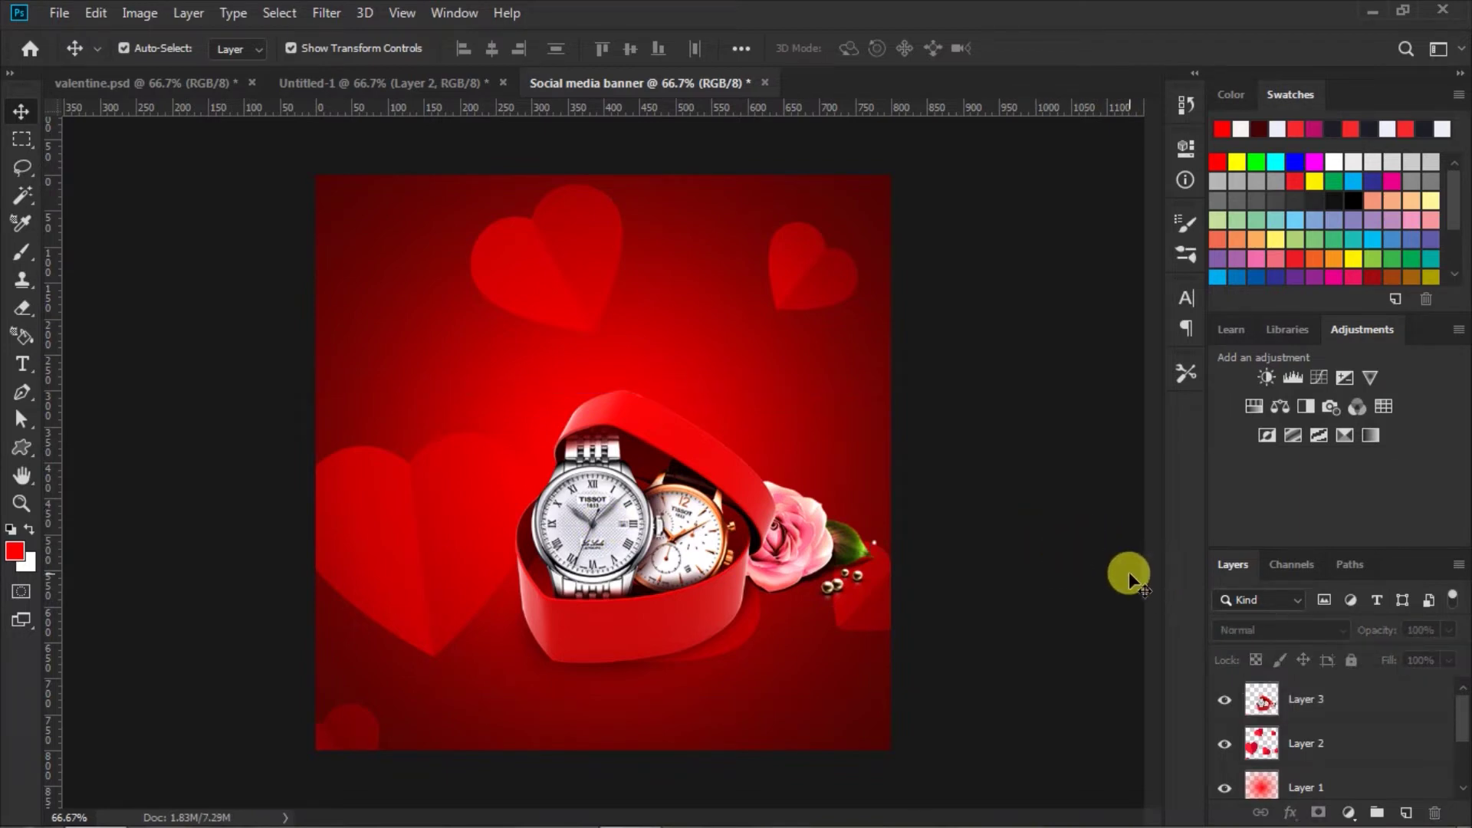
Set up the Type tool with the Beyond The Mountains font at 72 pt.
{"action": "left_click", "coordinate": [22, 363]}
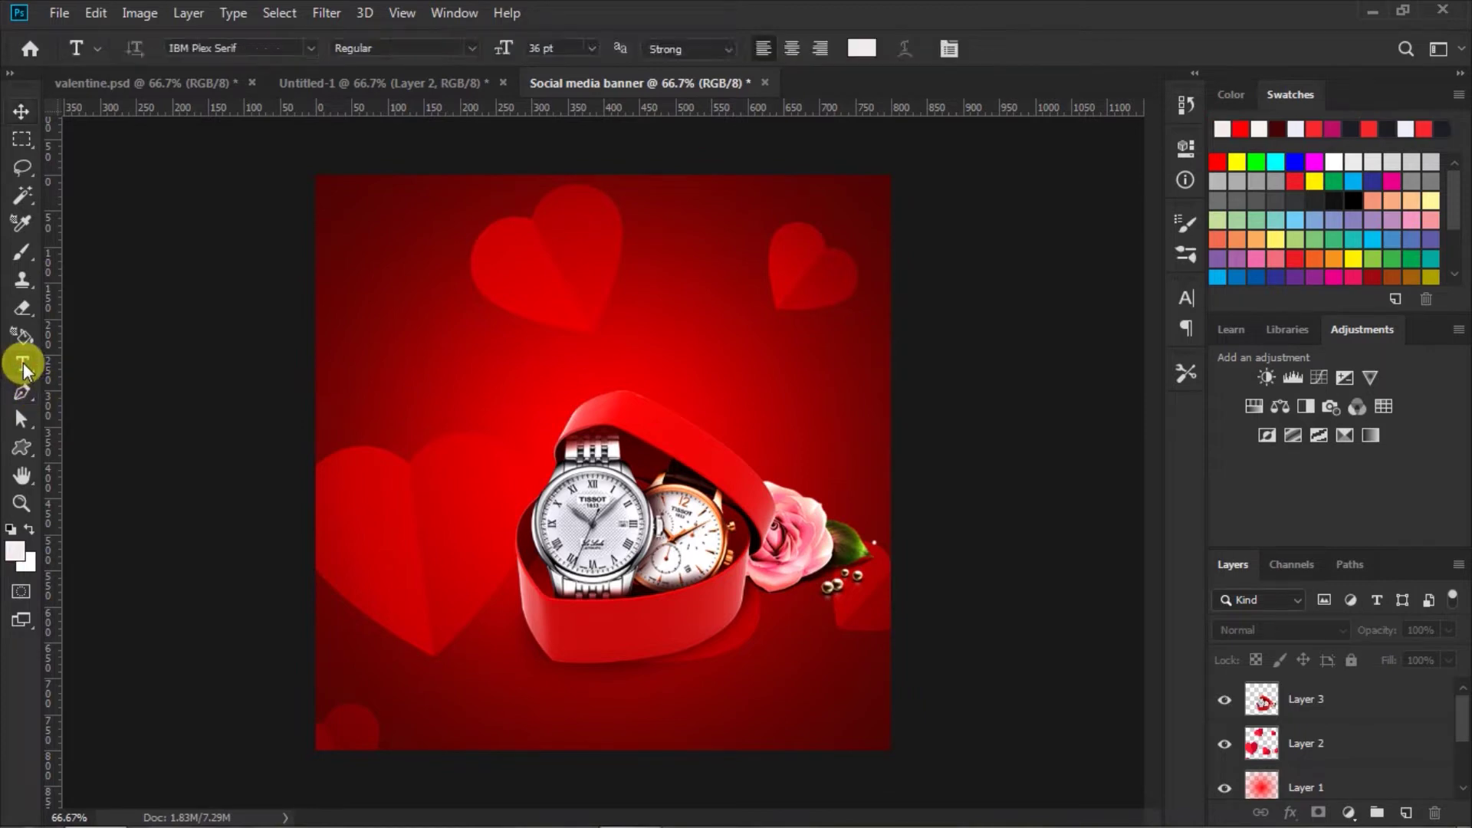
{"action": "left_click", "coordinate": [311, 47]}
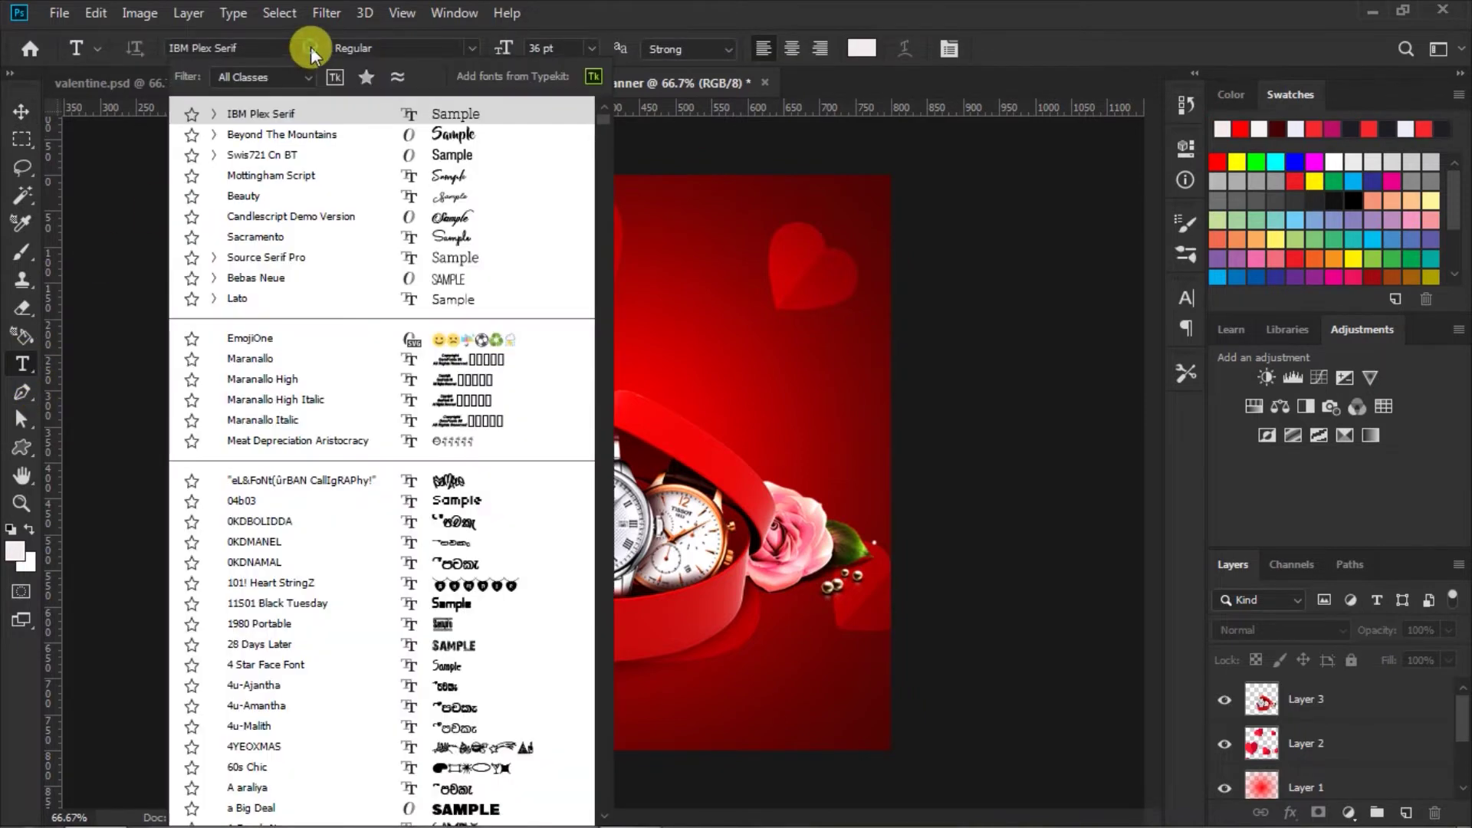
{"action": "left_click", "coordinate": [453, 133]}
{"action": "left_click", "coordinate": [595, 47]}
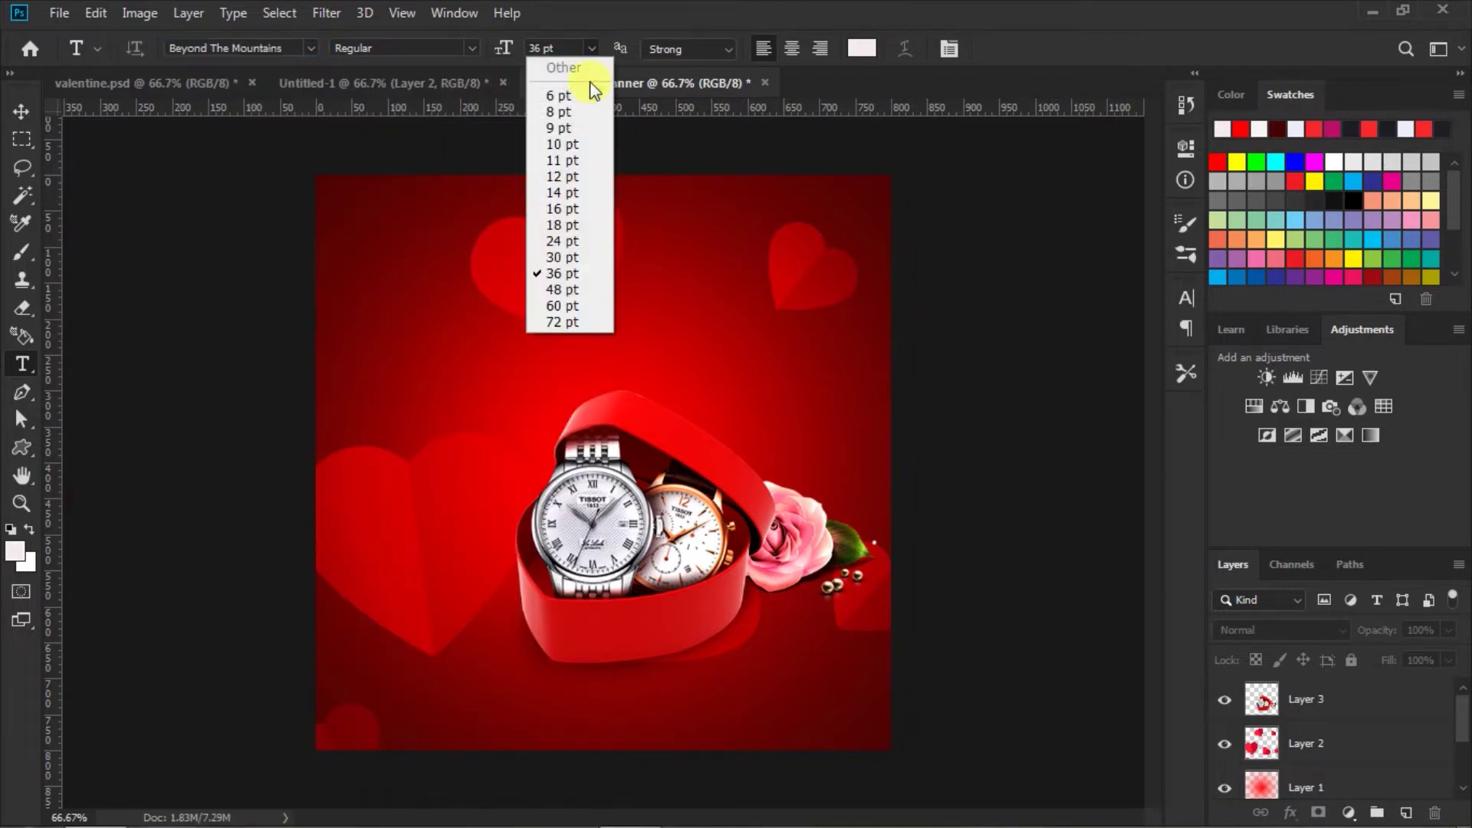
{"action": "left_click", "coordinate": [549, 320]}
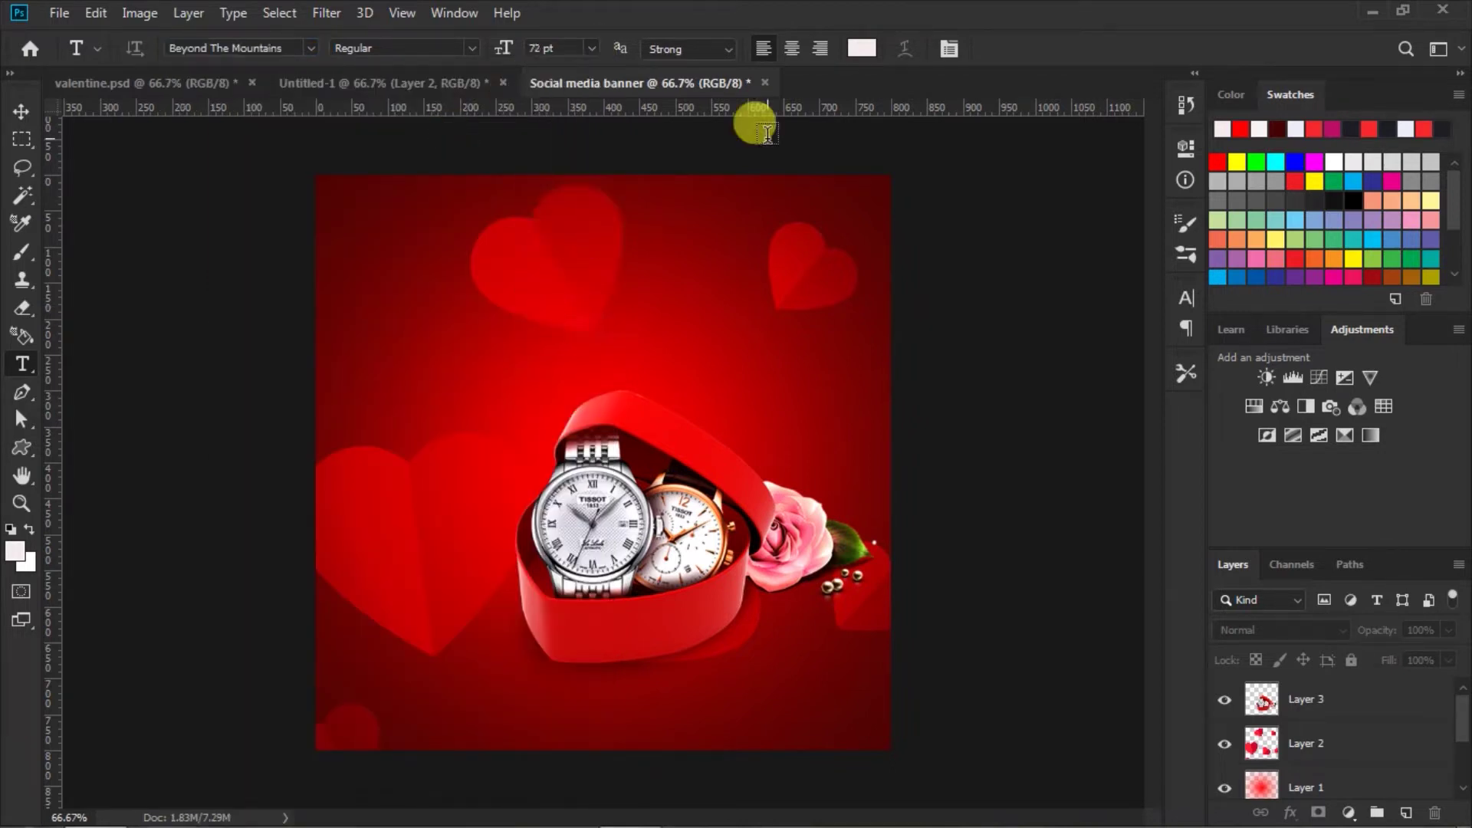
{"action": "left_click", "coordinate": [1189, 296]}
{"action": "left_click", "coordinate": [1190, 296]}
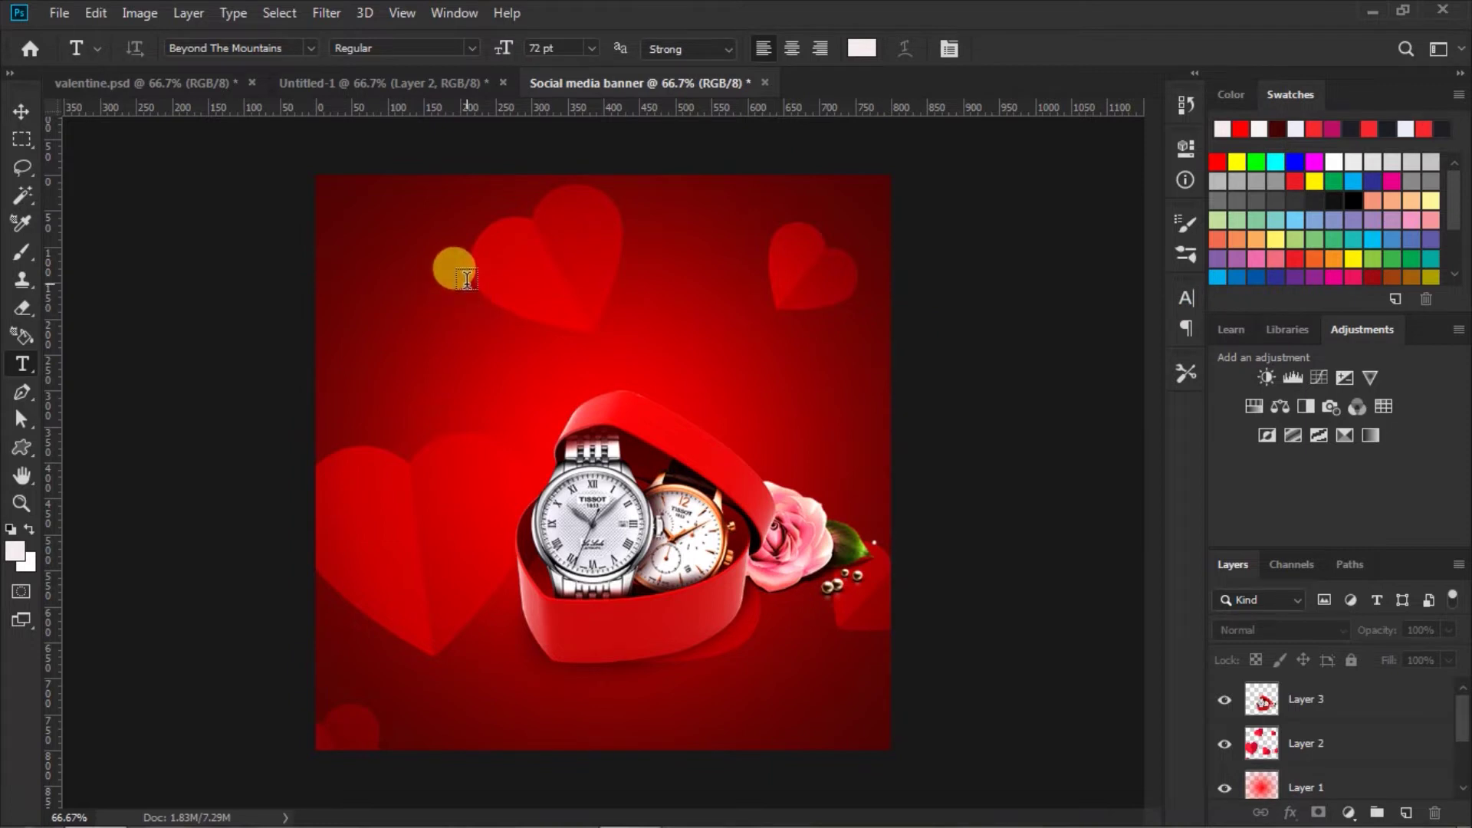
Add the text "Valentine's" in the upper part of the banner, above the gift box.
{"action": "left_click", "coordinate": [467, 279]}
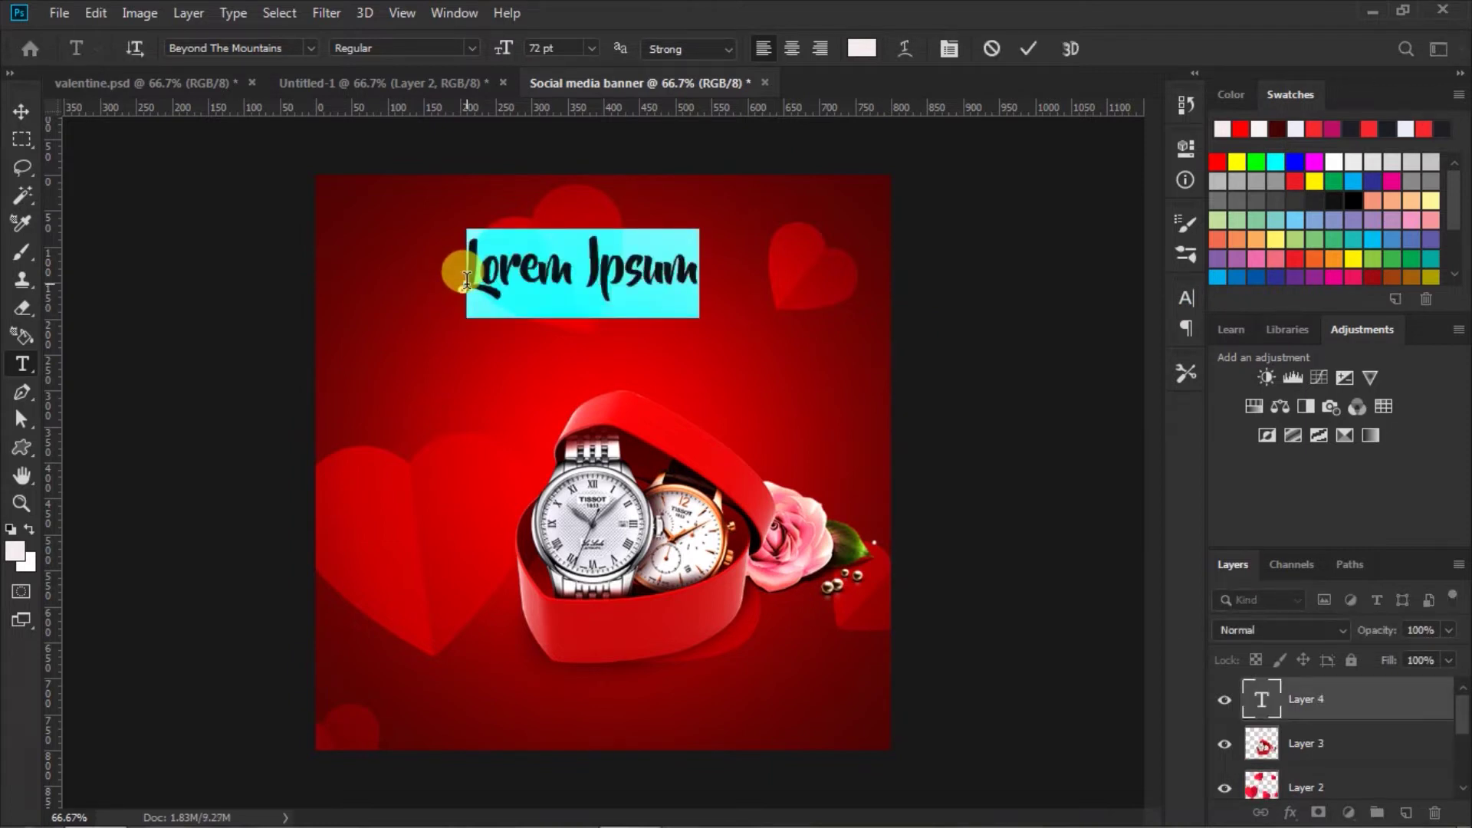
{"action": "type", "text": "Valen"}
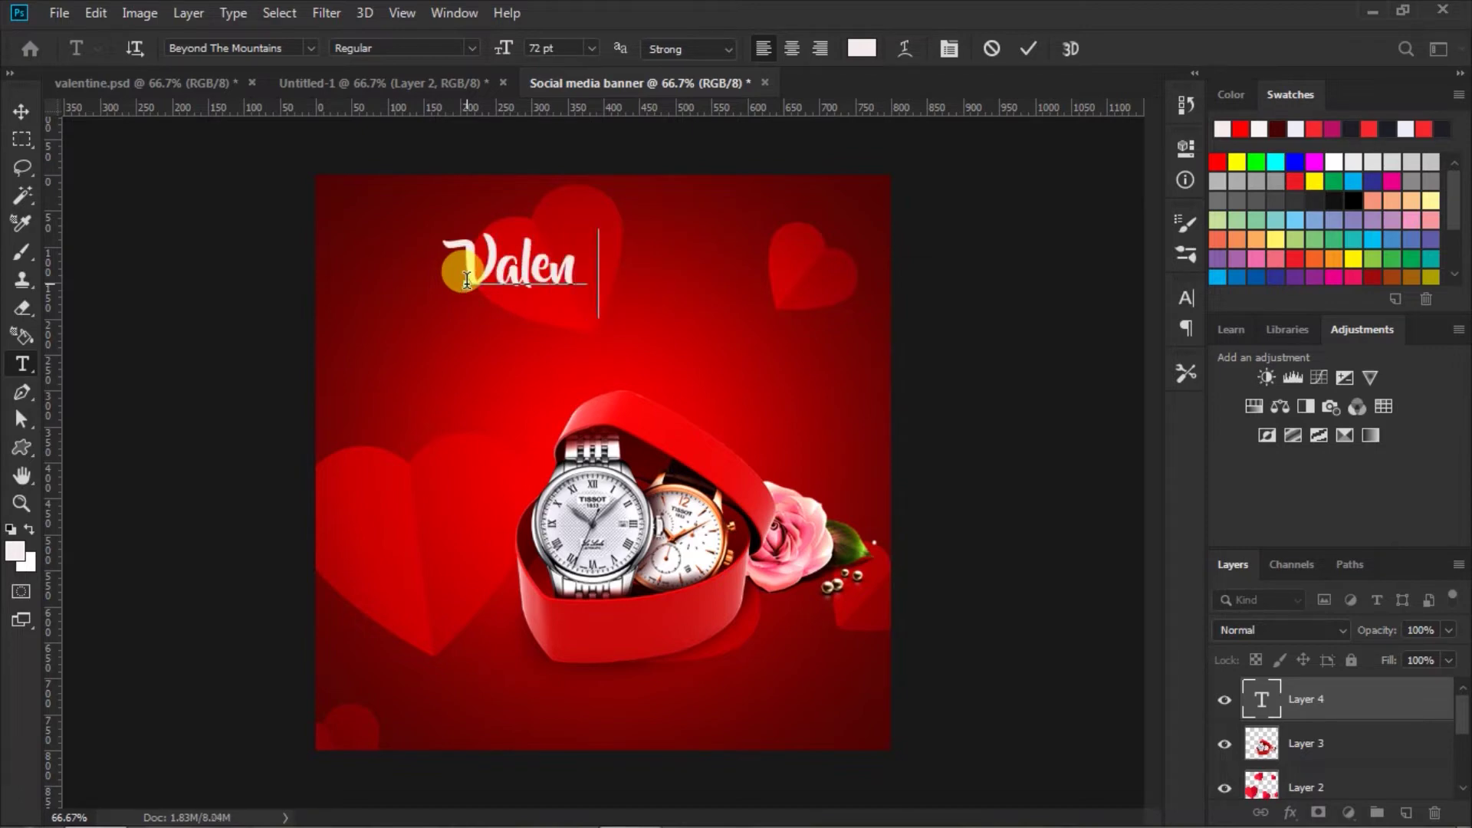
{"action": "type", "text": " ine"}
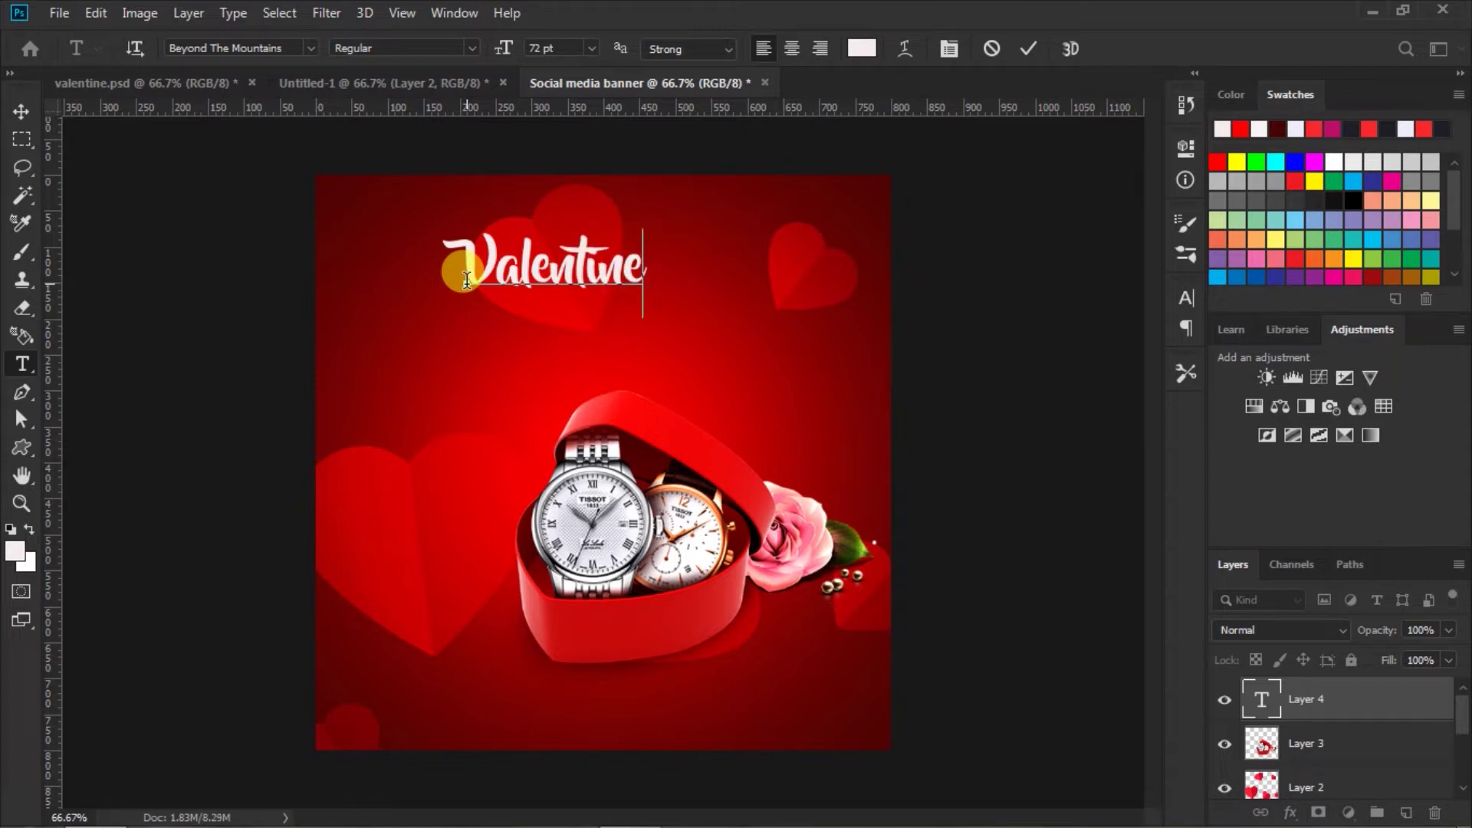
{"action": "type", "text": " s"}
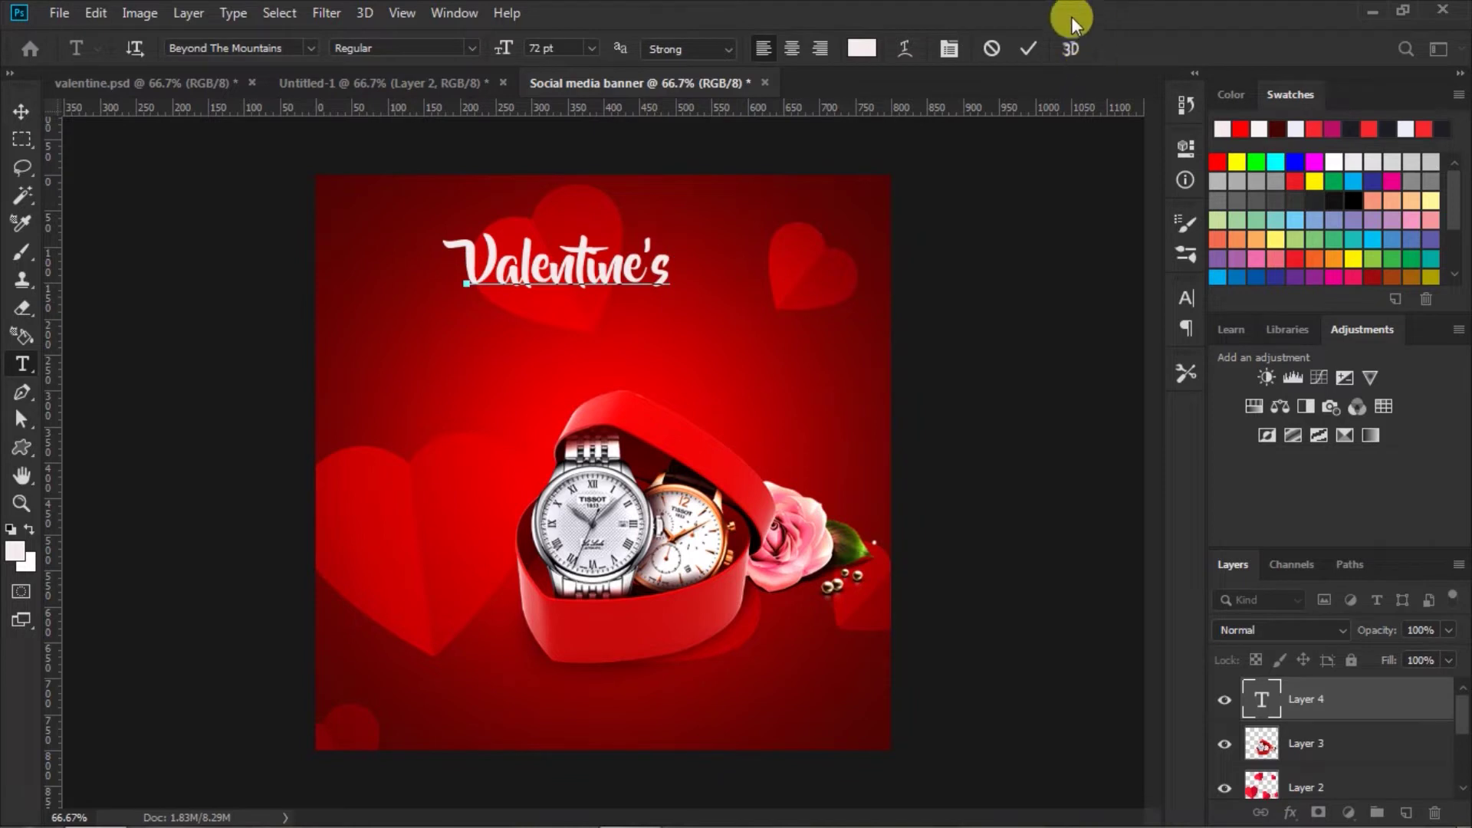
{"action": "left_click", "coordinate": [1027, 51]}
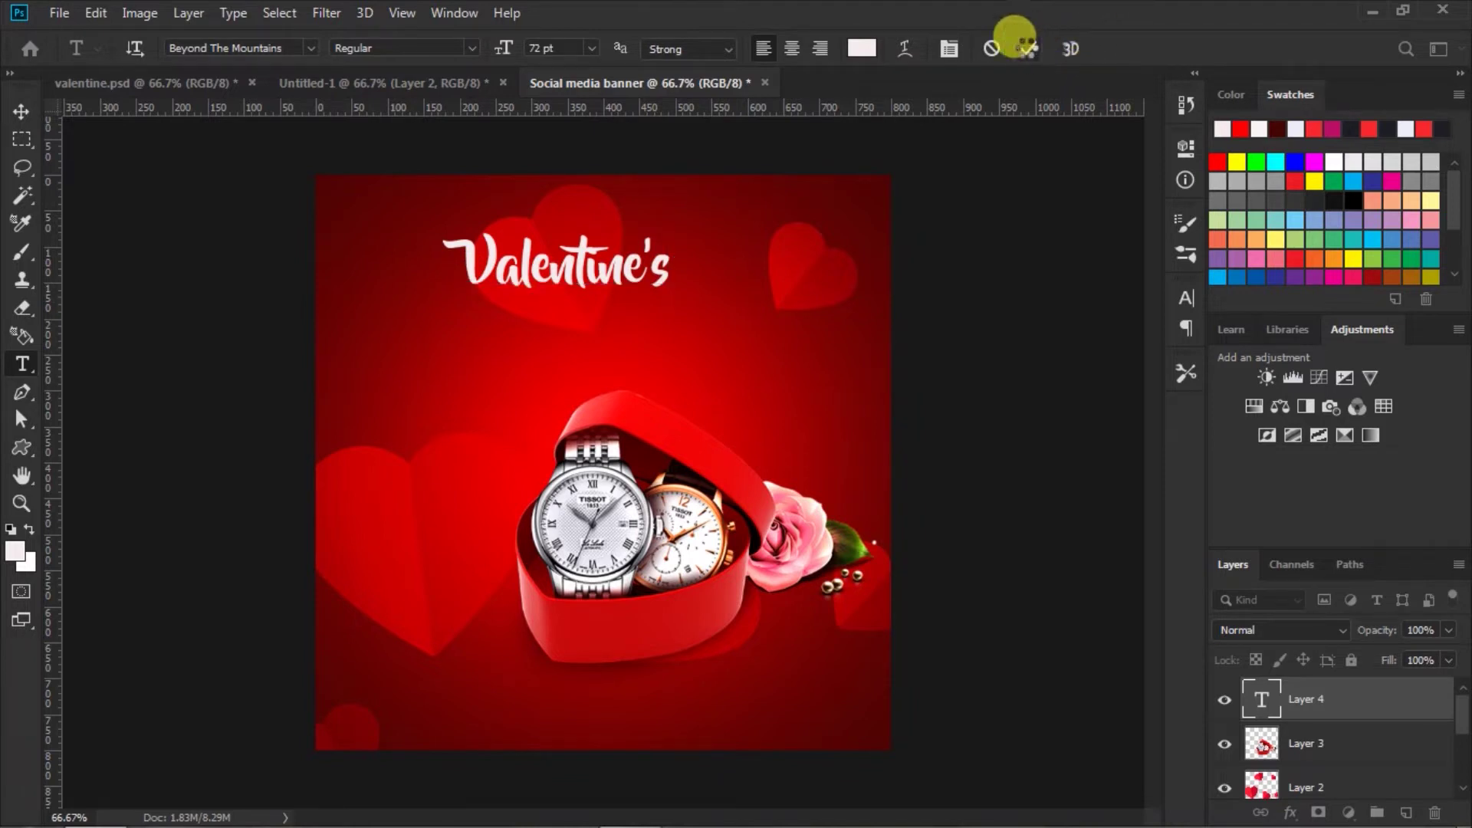
Move the "Valentine's" text slightly down and to the right on the banner.
{"action": "left_click", "coordinate": [21, 111]}
{"action": "left_click_drag", "start_coordinate": [588, 250], "coordinate": [596, 266]}
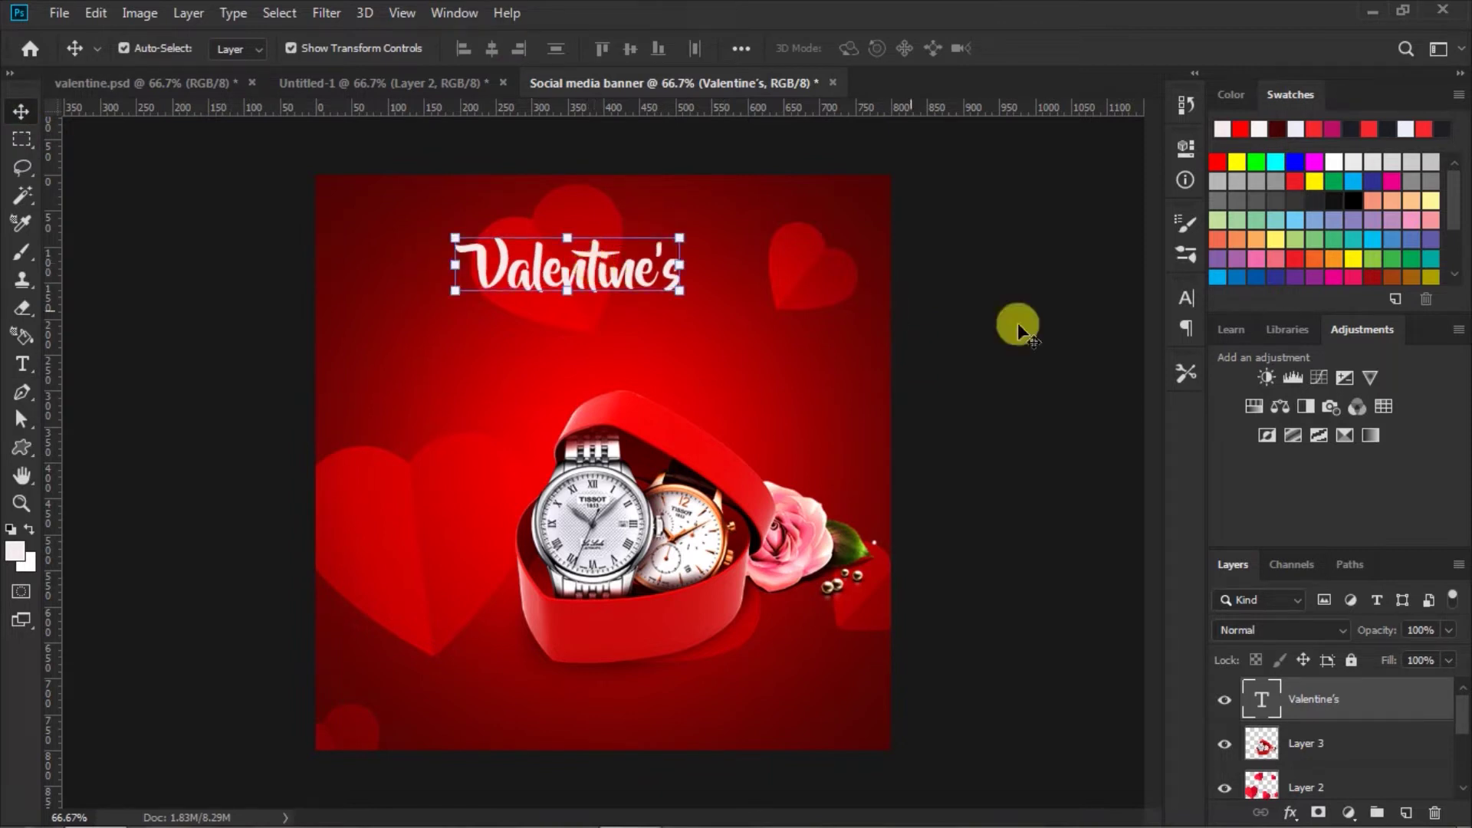
{"action": "left_click", "coordinate": [1049, 337]}
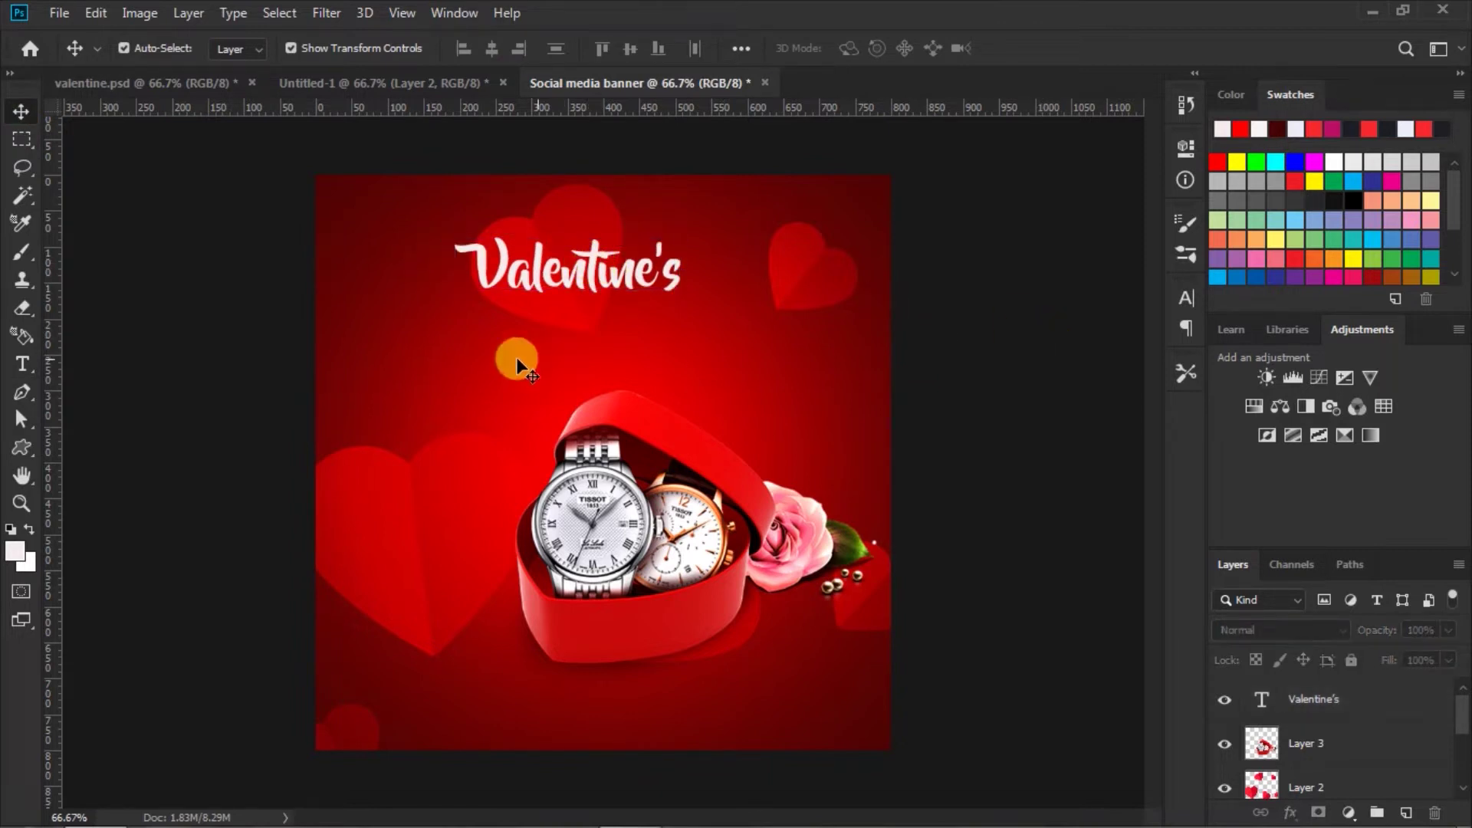
Set up the Type tool with the IBM Plex Serif Light font at 30 pt.
{"action": "left_click", "coordinate": [23, 363]}
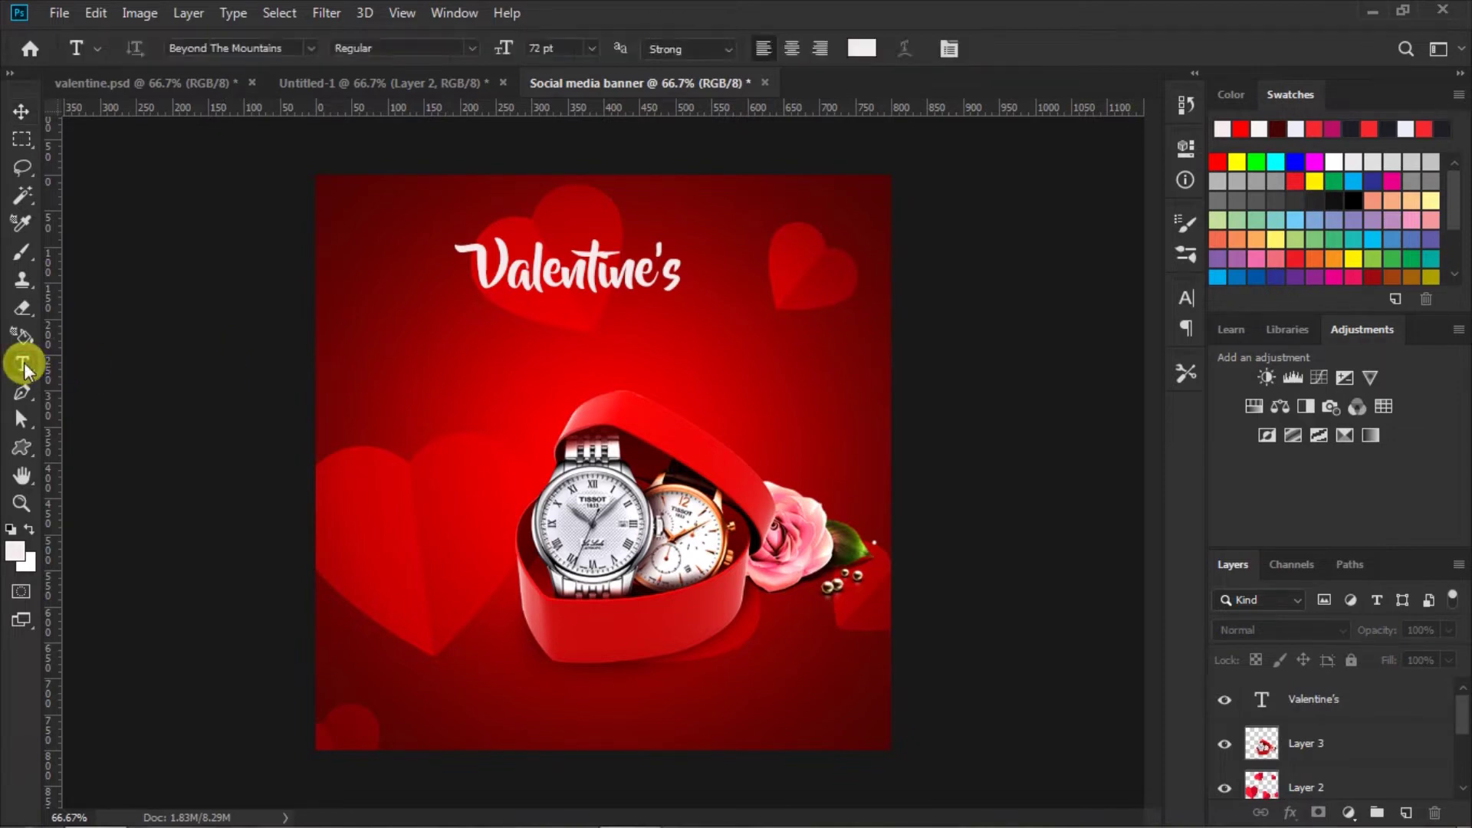
{"action": "left_click", "coordinate": [306, 45]}
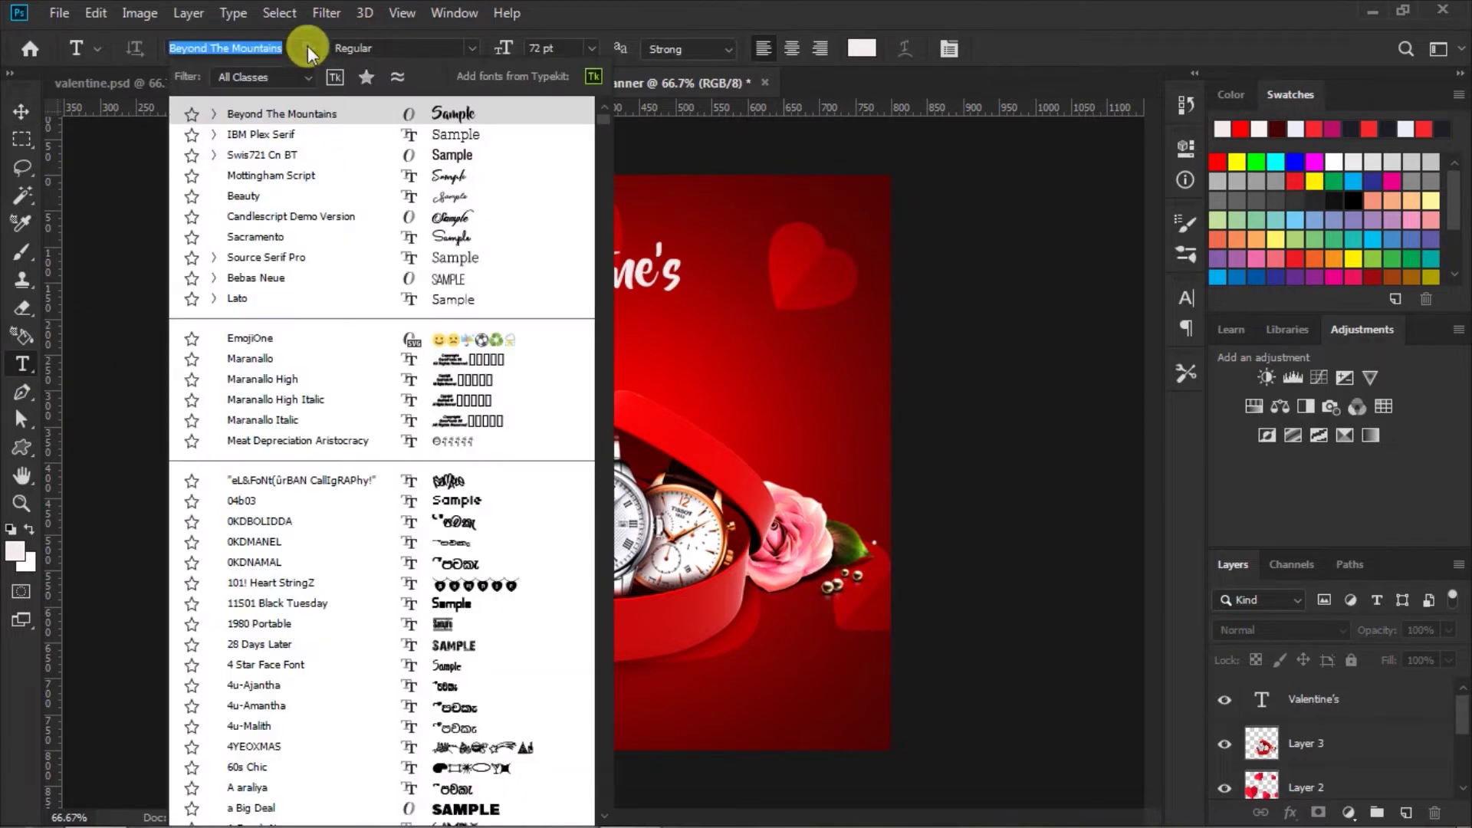
{"action": "left_click", "coordinate": [452, 135]}
{"action": "left_click", "coordinate": [467, 49]}
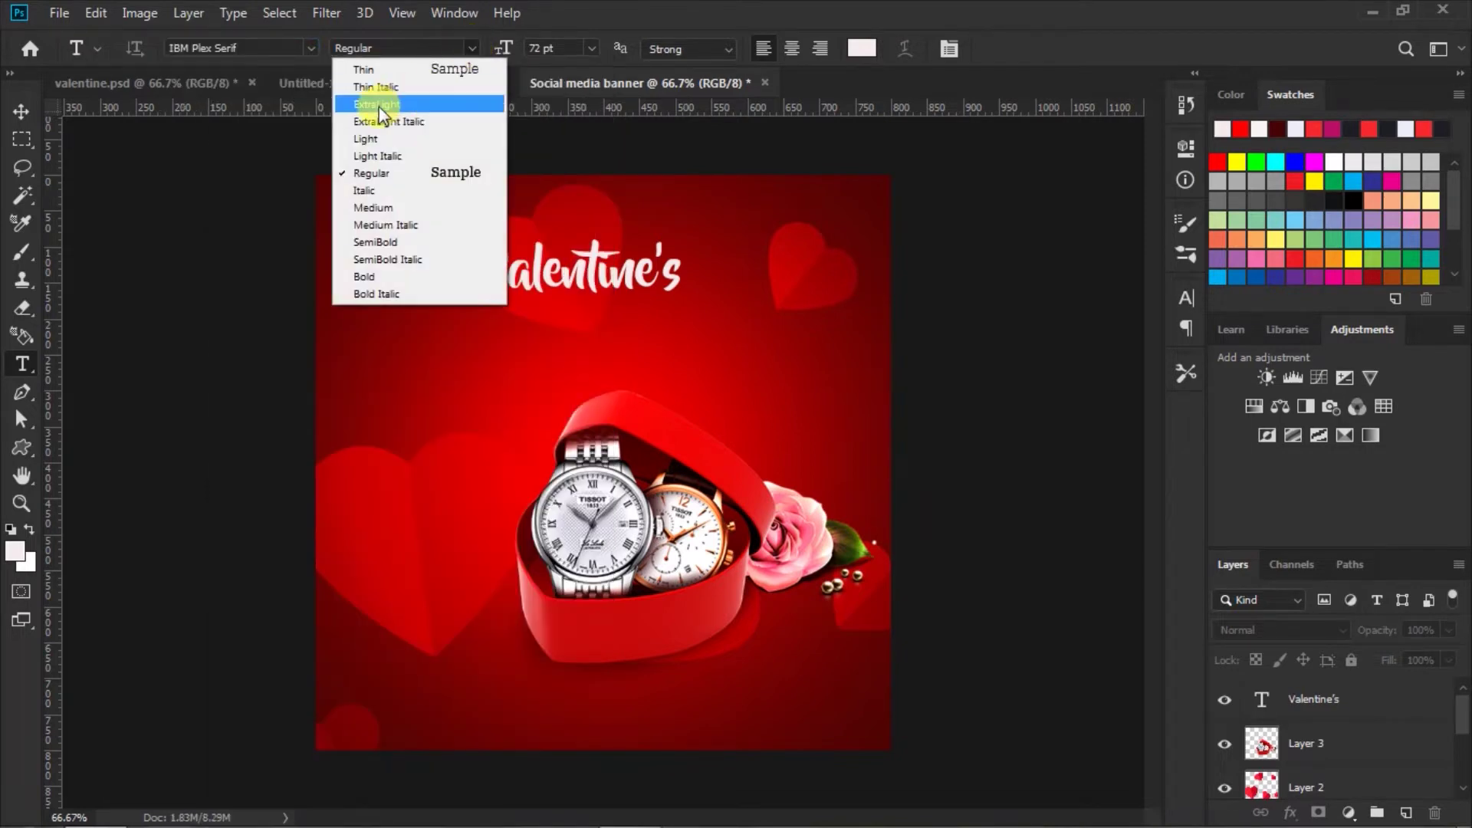
{"action": "left_click", "coordinate": [374, 138]}
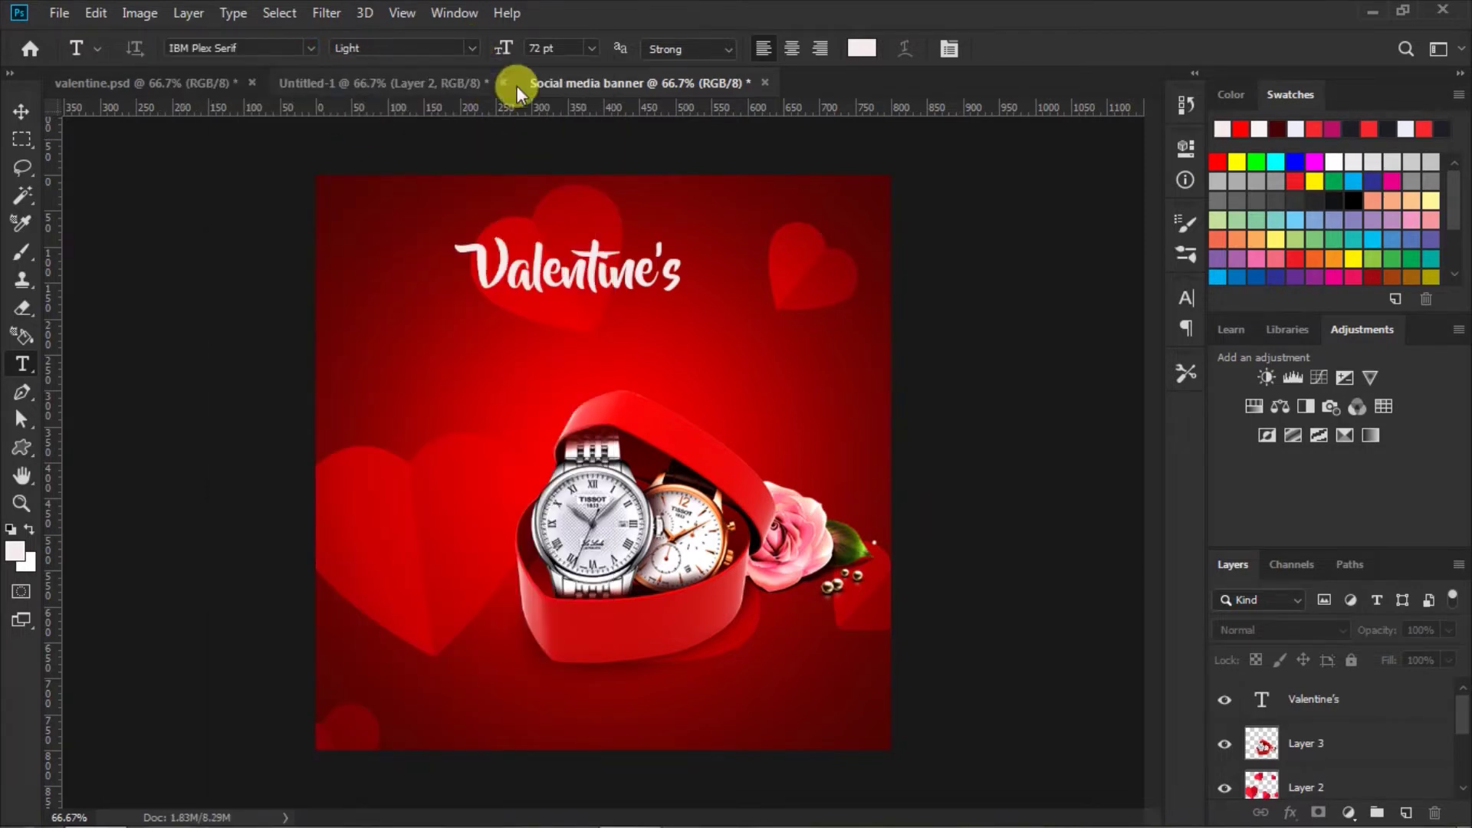
{"action": "left_click", "coordinate": [590, 47]}
{"action": "left_click", "coordinate": [559, 258]}
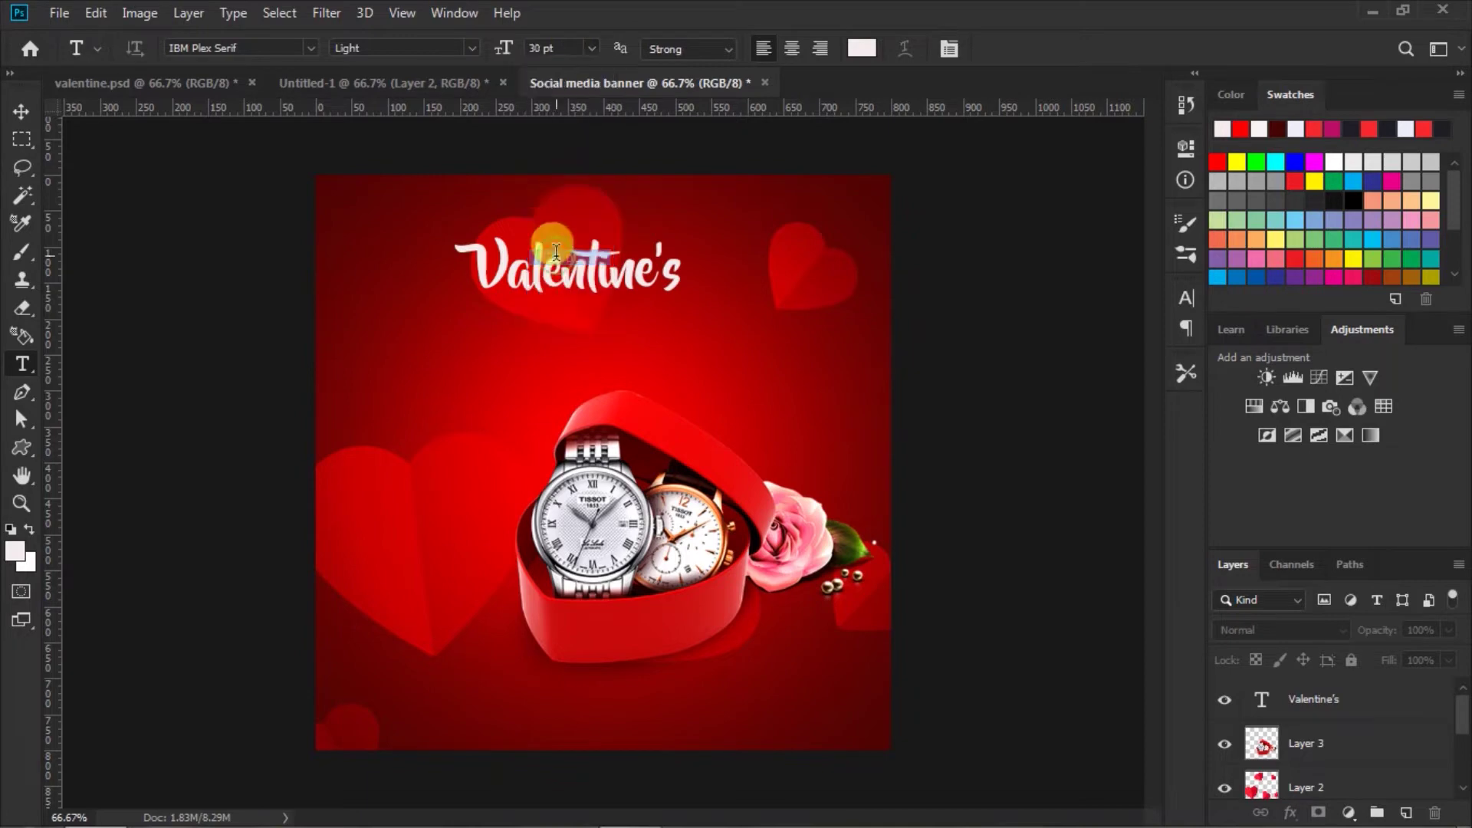
{"action": "left_click", "coordinate": [1187, 295]}
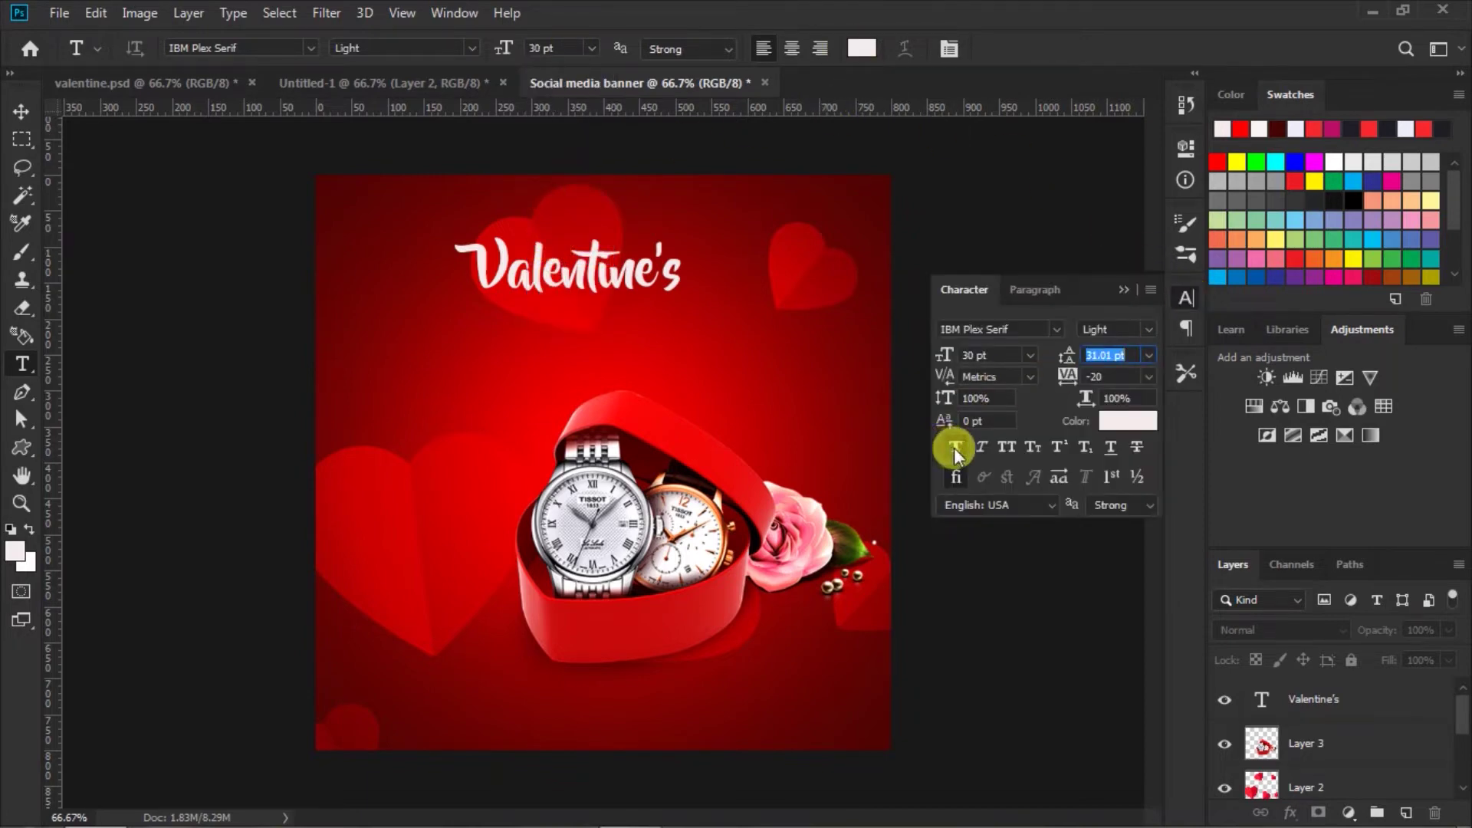
{"action": "left_click", "coordinate": [1124, 290]}
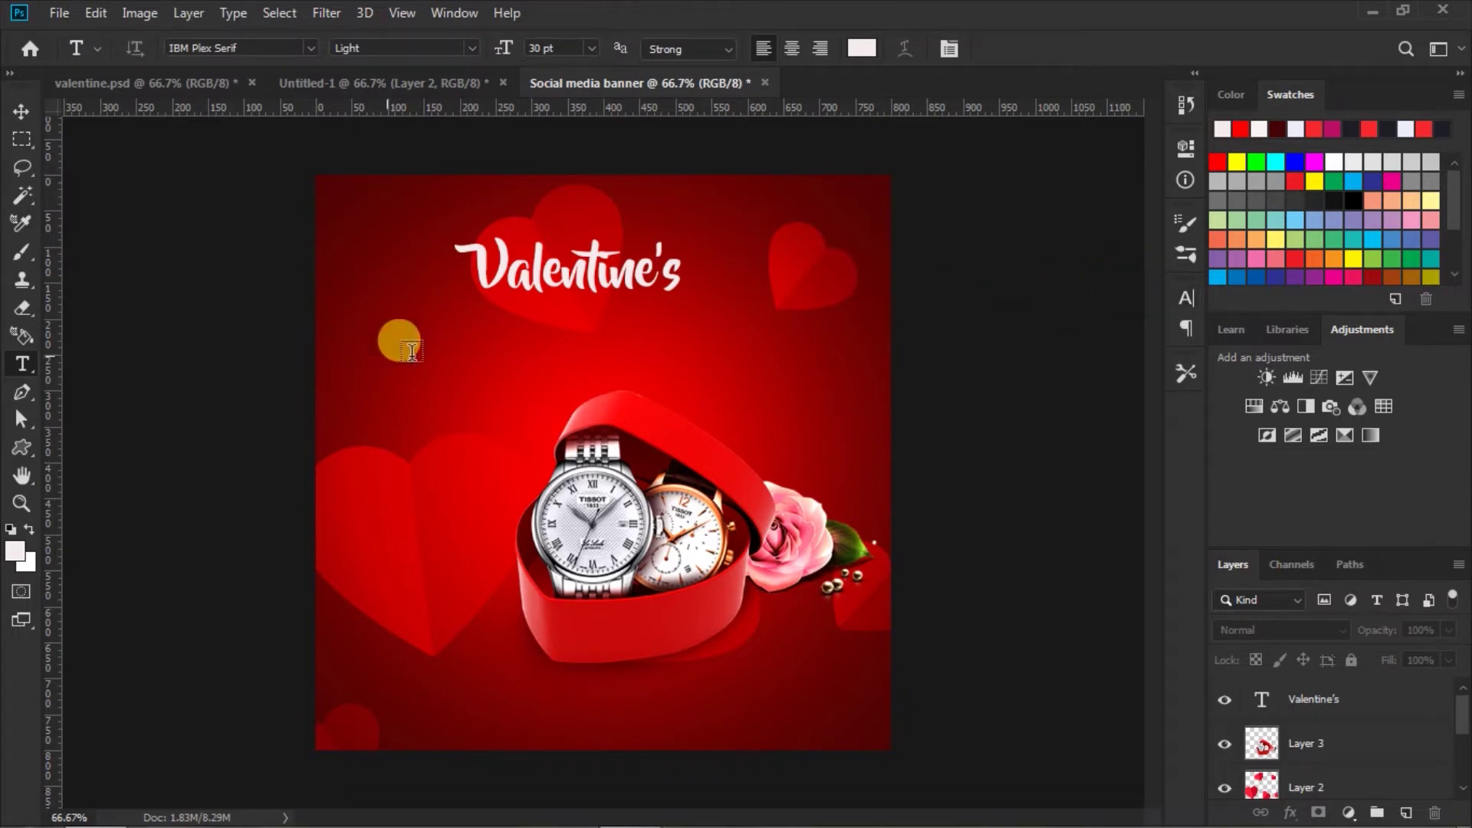
Add the text "DAY OFFER" and place it directly beneath the "Valentine's" headline.
{"action": "left_click", "coordinate": [496, 319]}
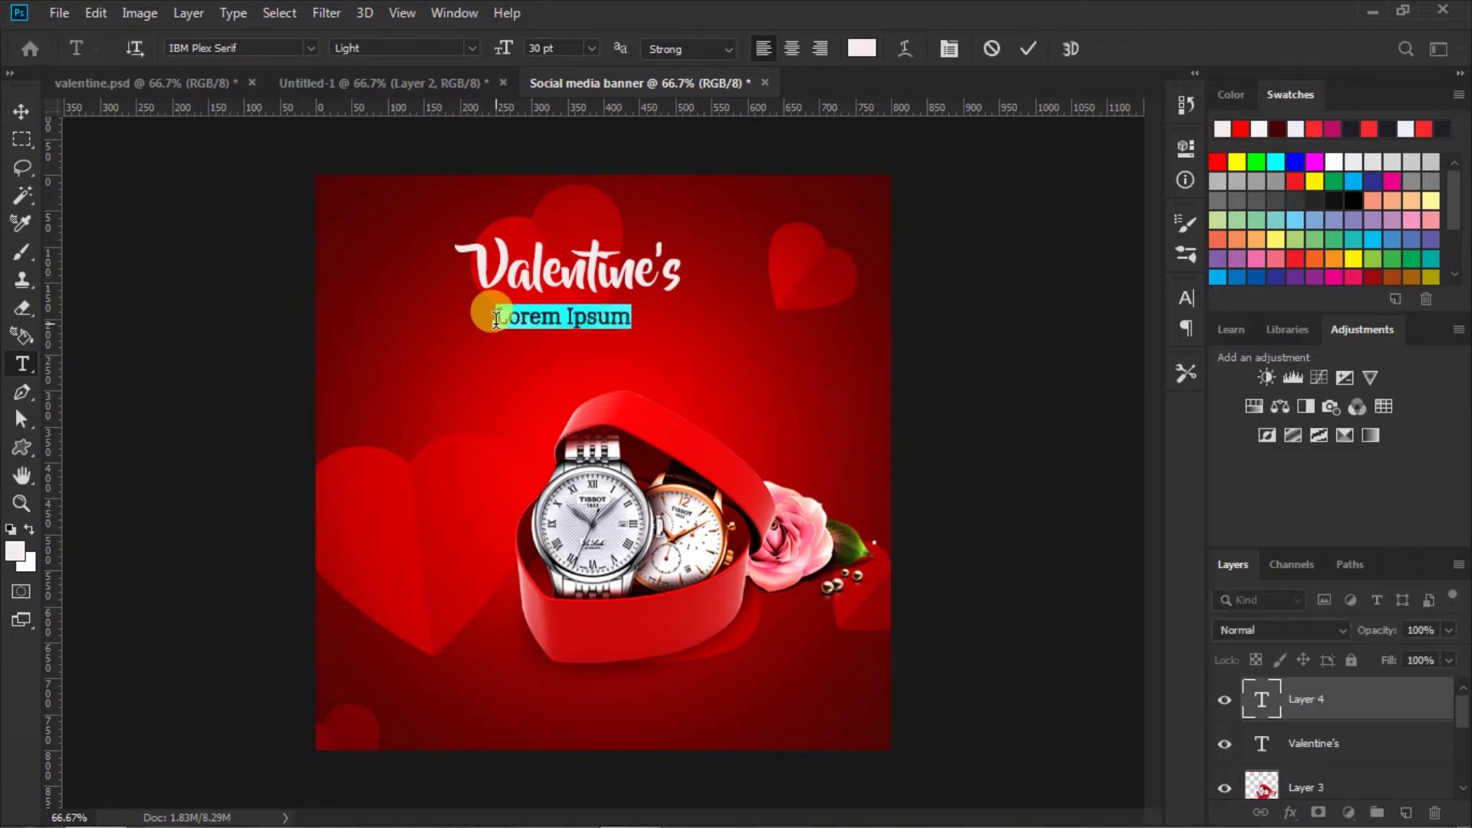
{"action": "type", "text": "DA"}
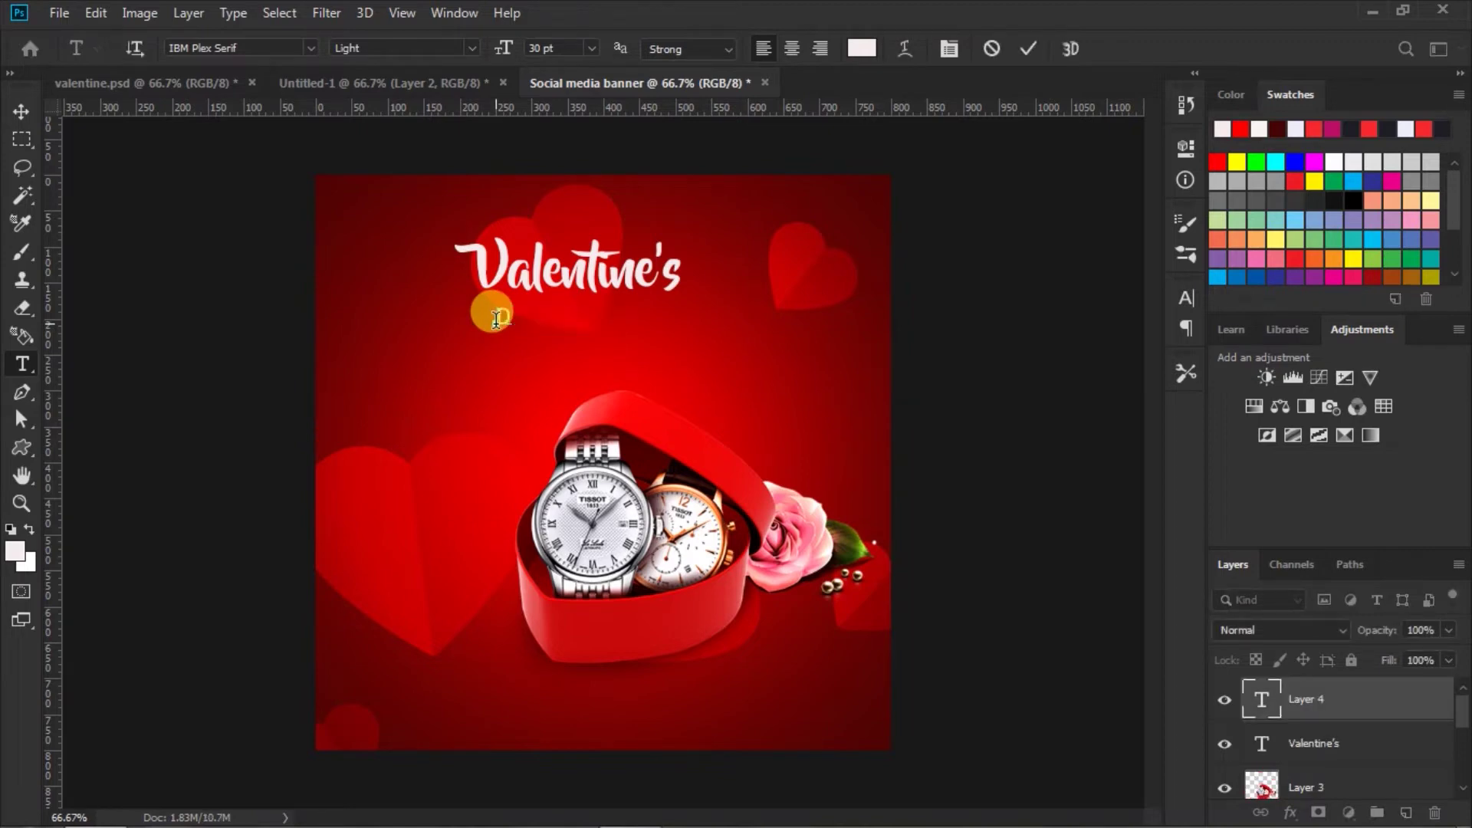
{"action": "type", "text": "Y OFFER"}
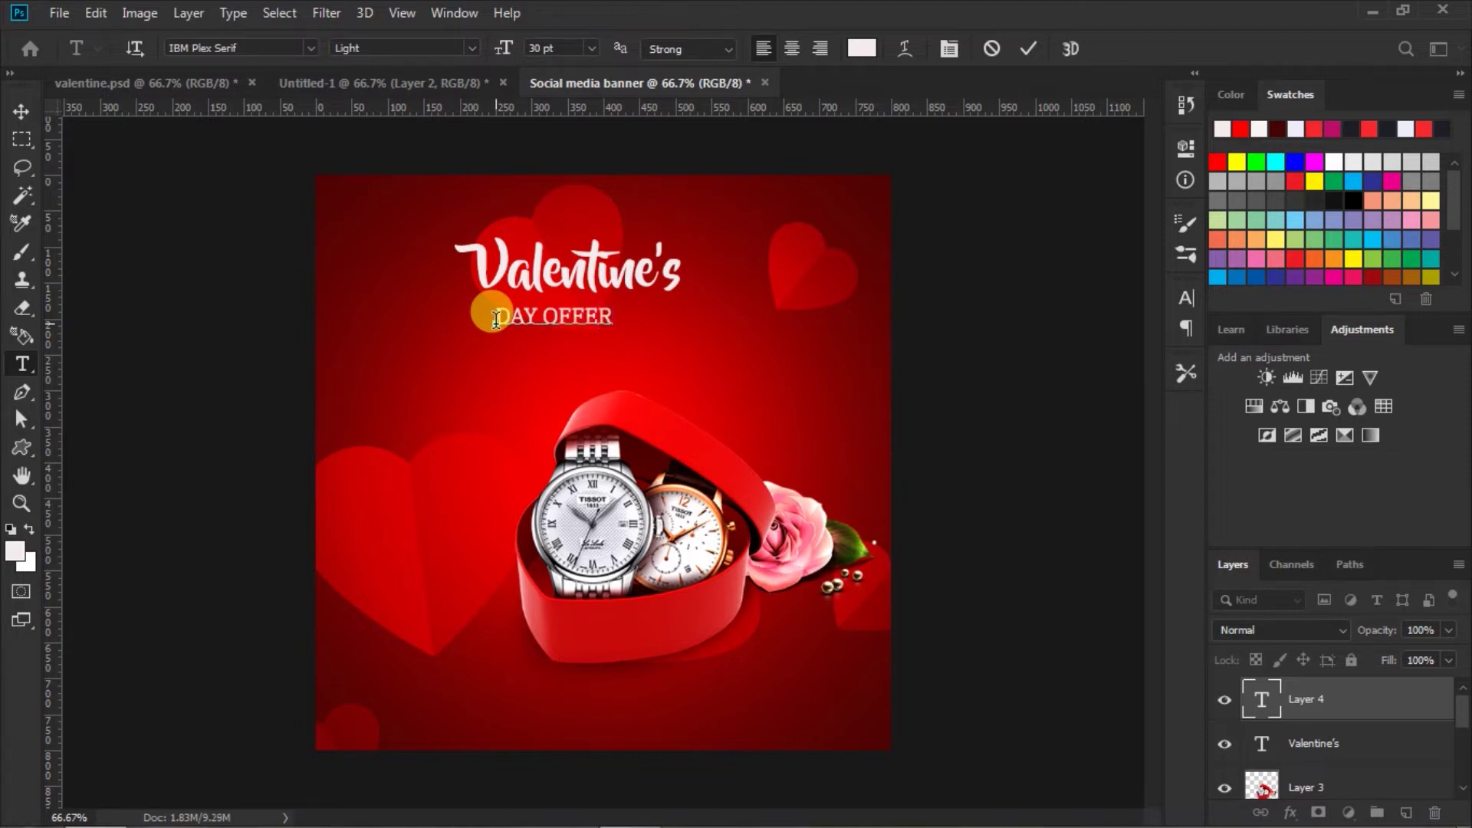
{"action": "left_click_drag", "start_coordinate": [535, 340], "coordinate": [548, 329]}
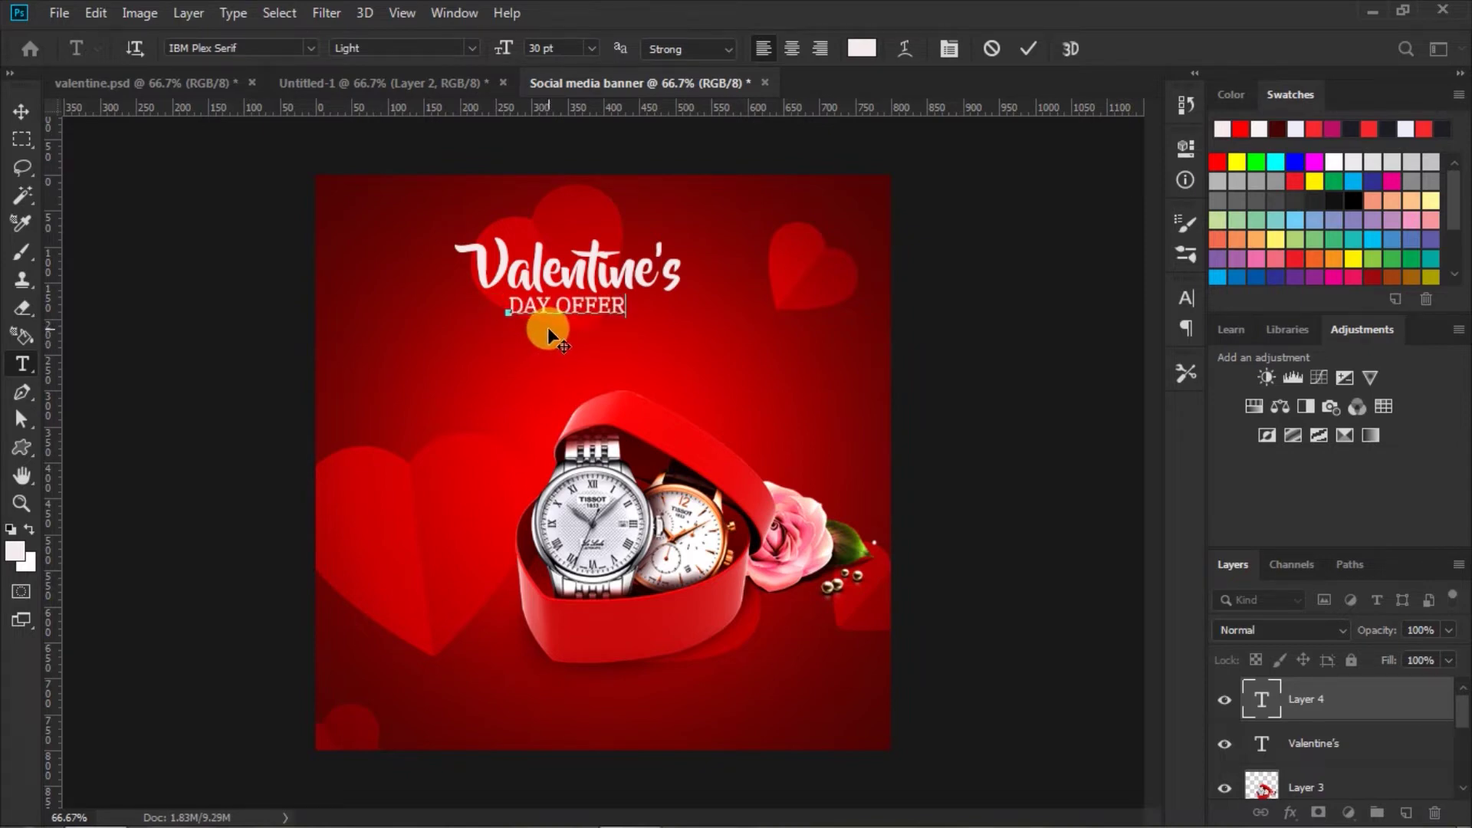
{"action": "left_click", "coordinate": [1025, 48]}
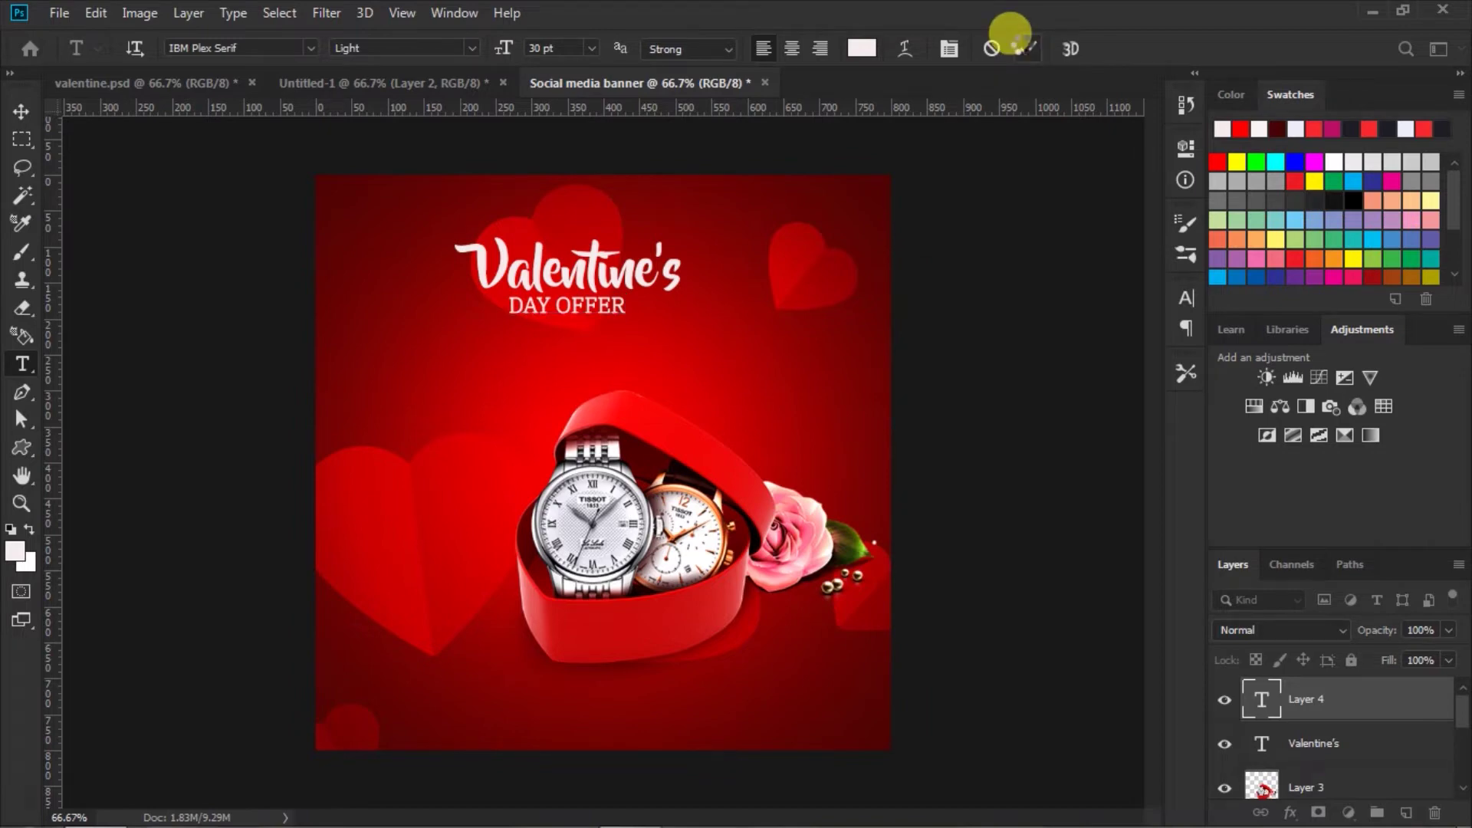
Nudge the "DAY OFFER" text slightly to the right under the headline.
{"action": "left_click", "coordinate": [20, 114]}
{"action": "key", "text": "Right"}
{"action": "key", "text": "Right"}
{"action": "key", "text": "Right"}
{"action": "key", "text": "Right"}
{"action": "key", "text": "Right"}
{"action": "key", "text": "Right"}
{"action": "key", "text": "Right"}
{"action": "key", "text": "Right"}
{"action": "key", "text": "Right"}
{"action": "key", "text": "Right"}
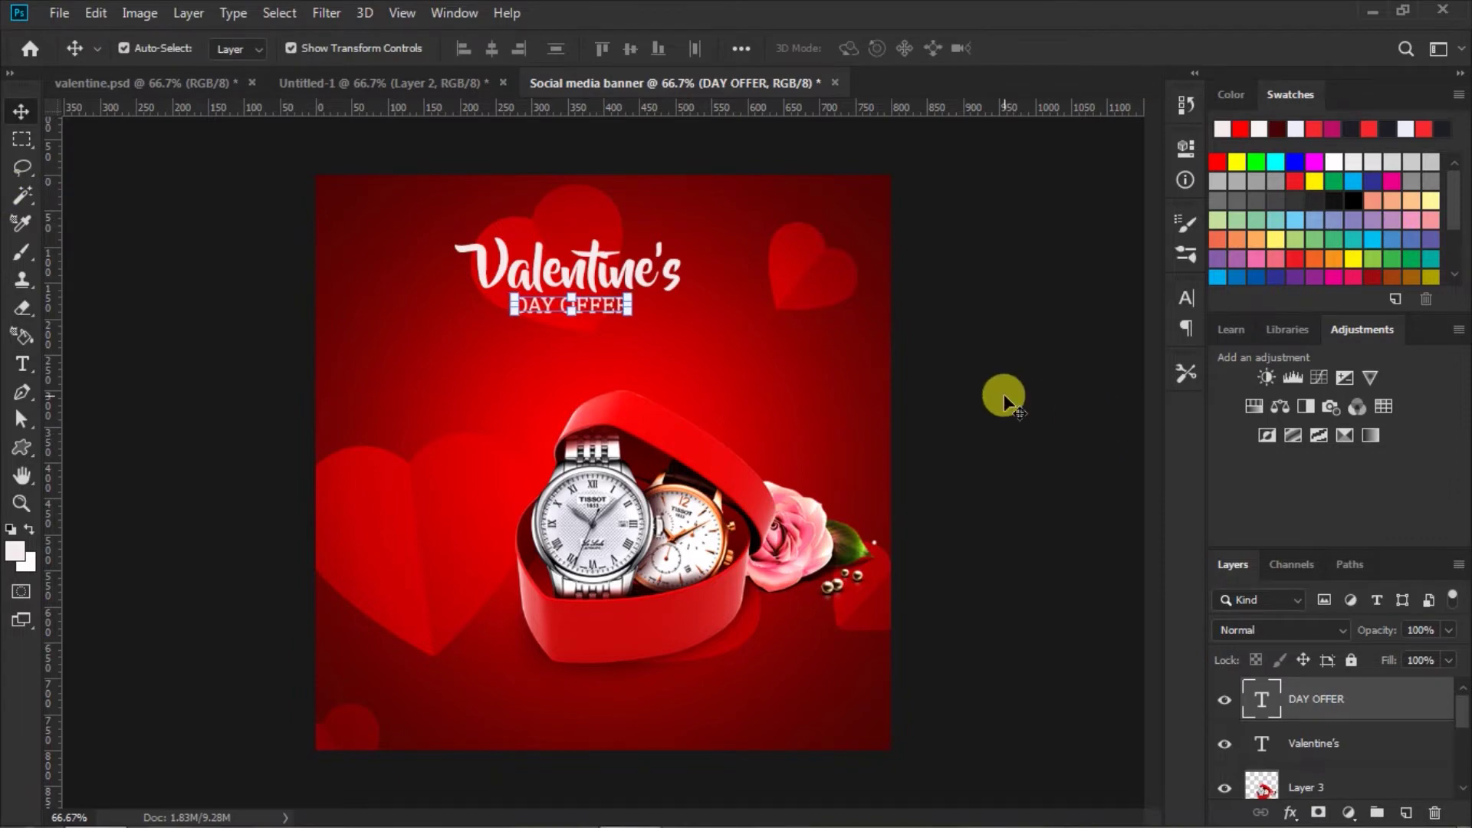
{"action": "left_click", "coordinate": [1003, 396]}
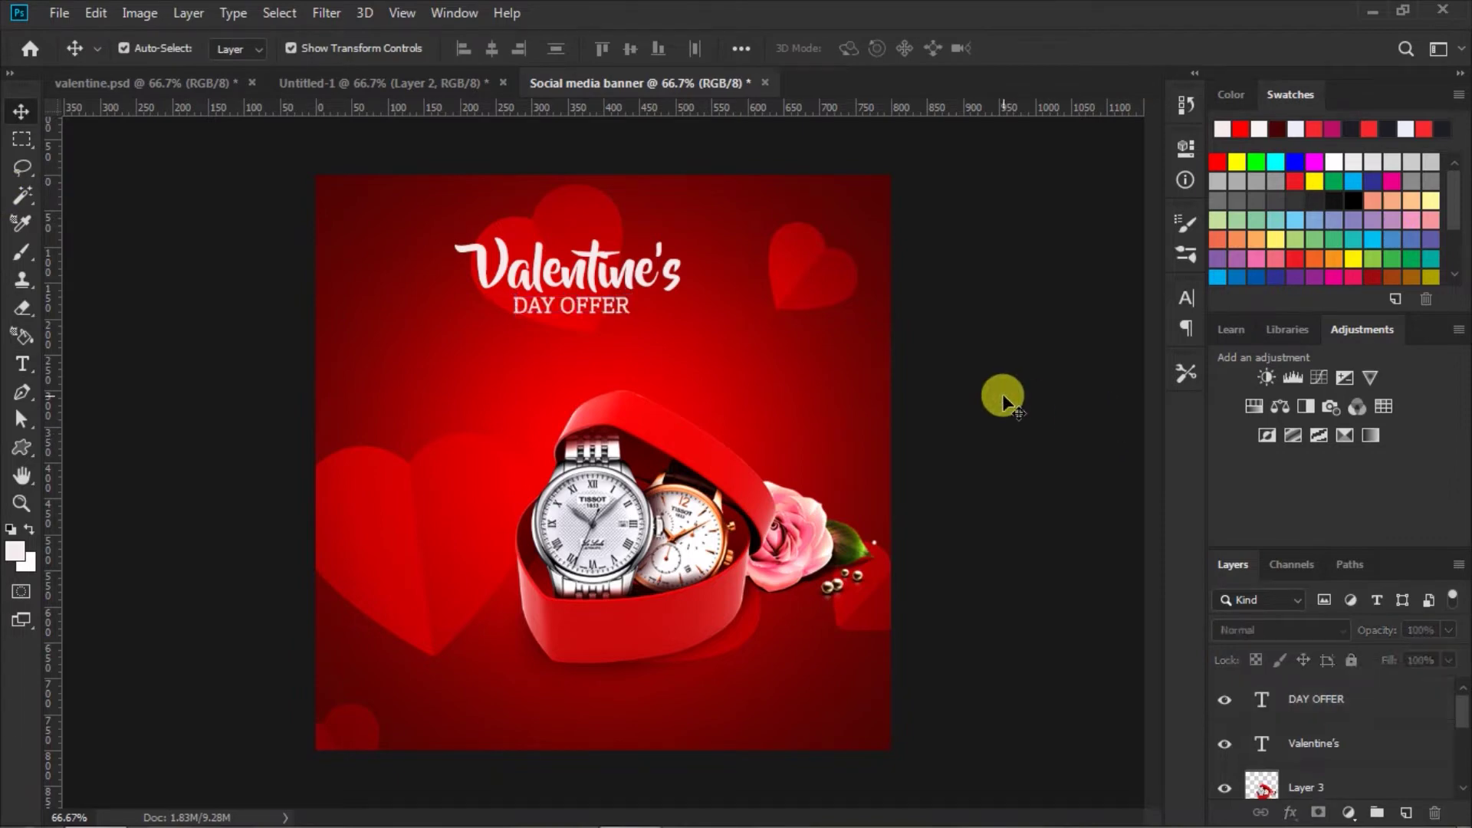
Set the Type tool to IBM Plex Serif Bold at 36 pt for a new text layer.
{"action": "left_click", "coordinate": [21, 367]}
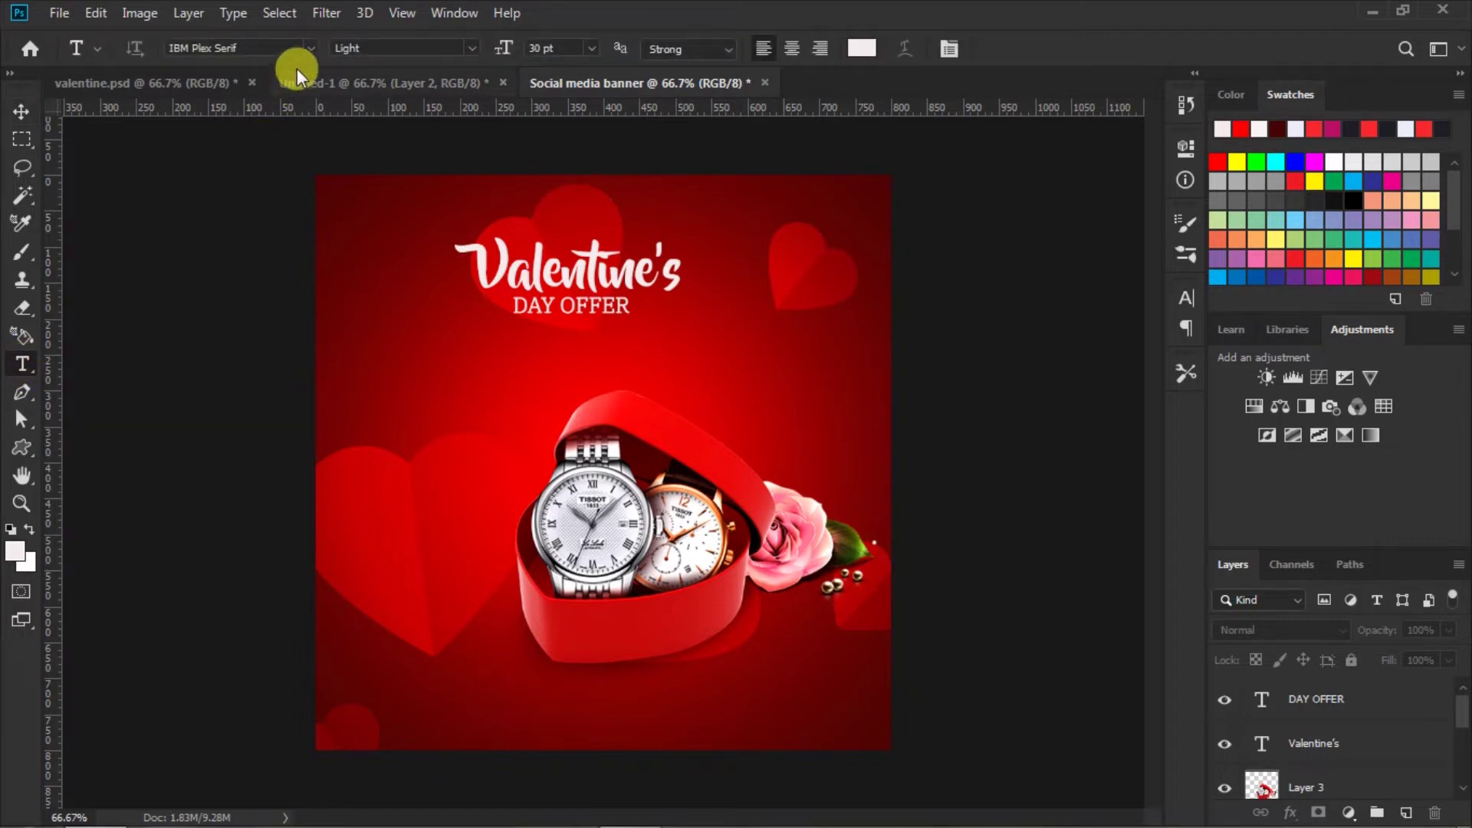
{"action": "left_click", "coordinate": [469, 48]}
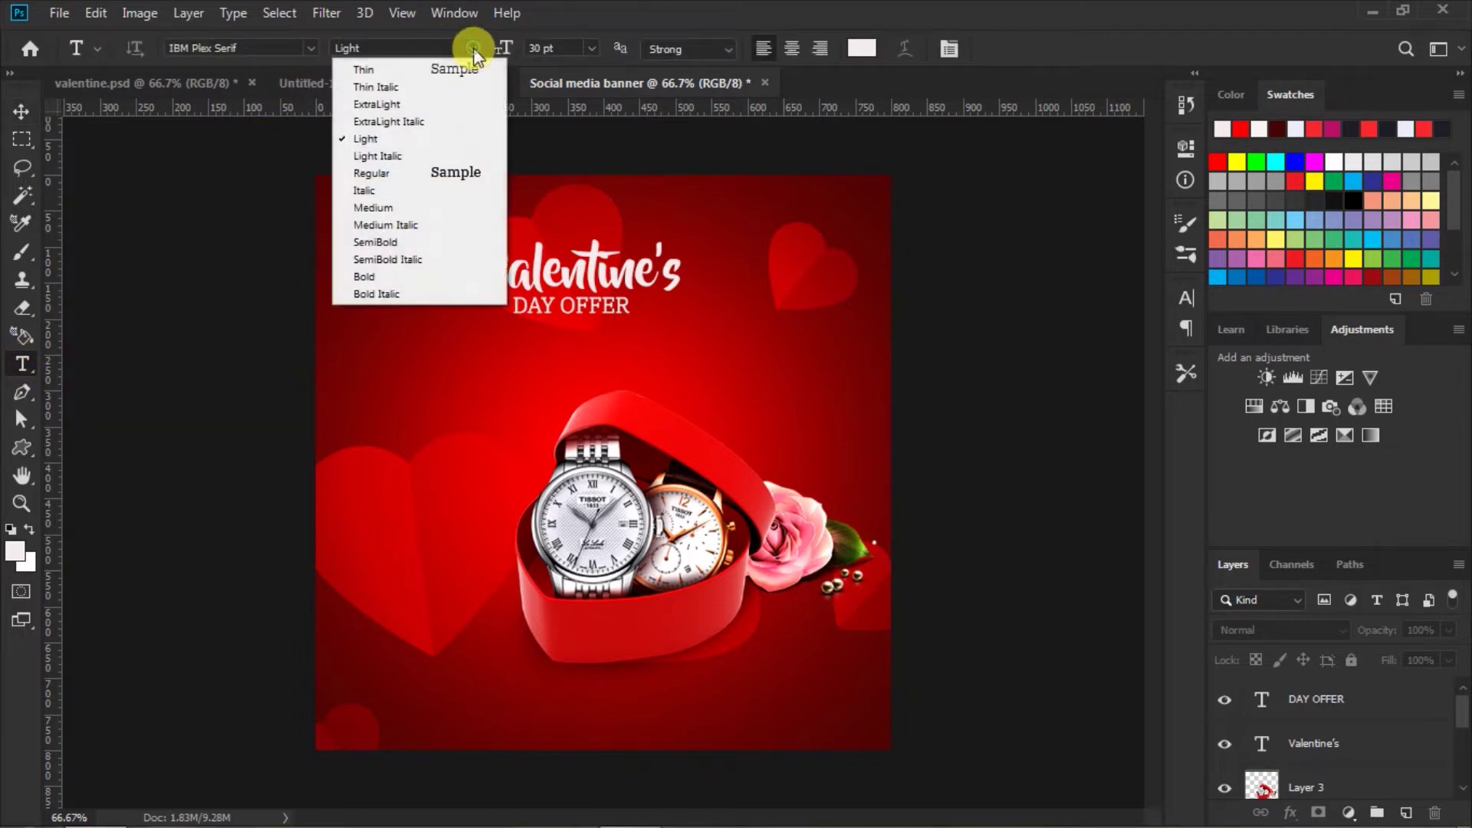
{"action": "left_click", "coordinate": [368, 276]}
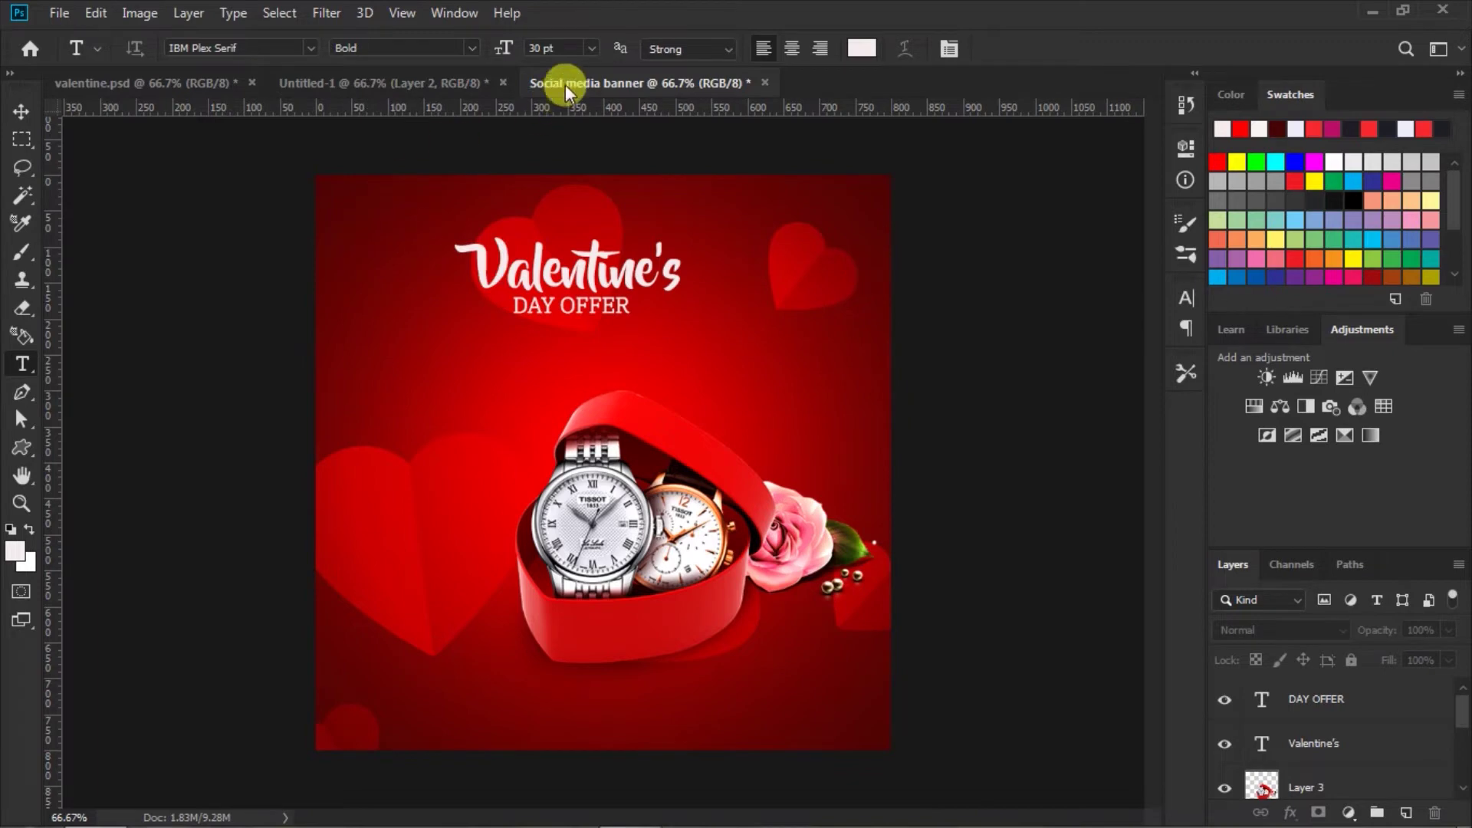
{"action": "left_click", "coordinate": [592, 46]}
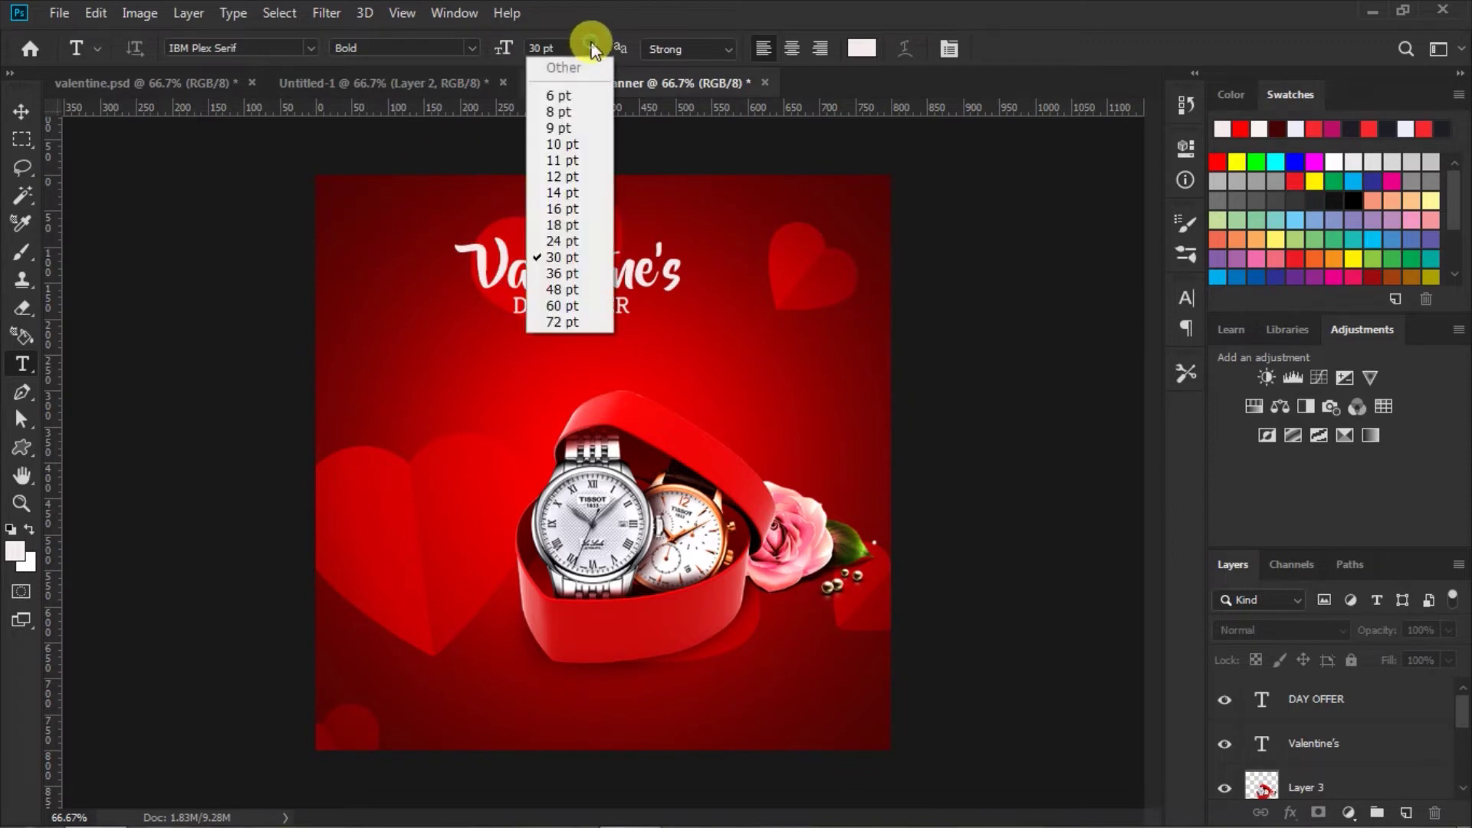
{"action": "left_click", "coordinate": [558, 275]}
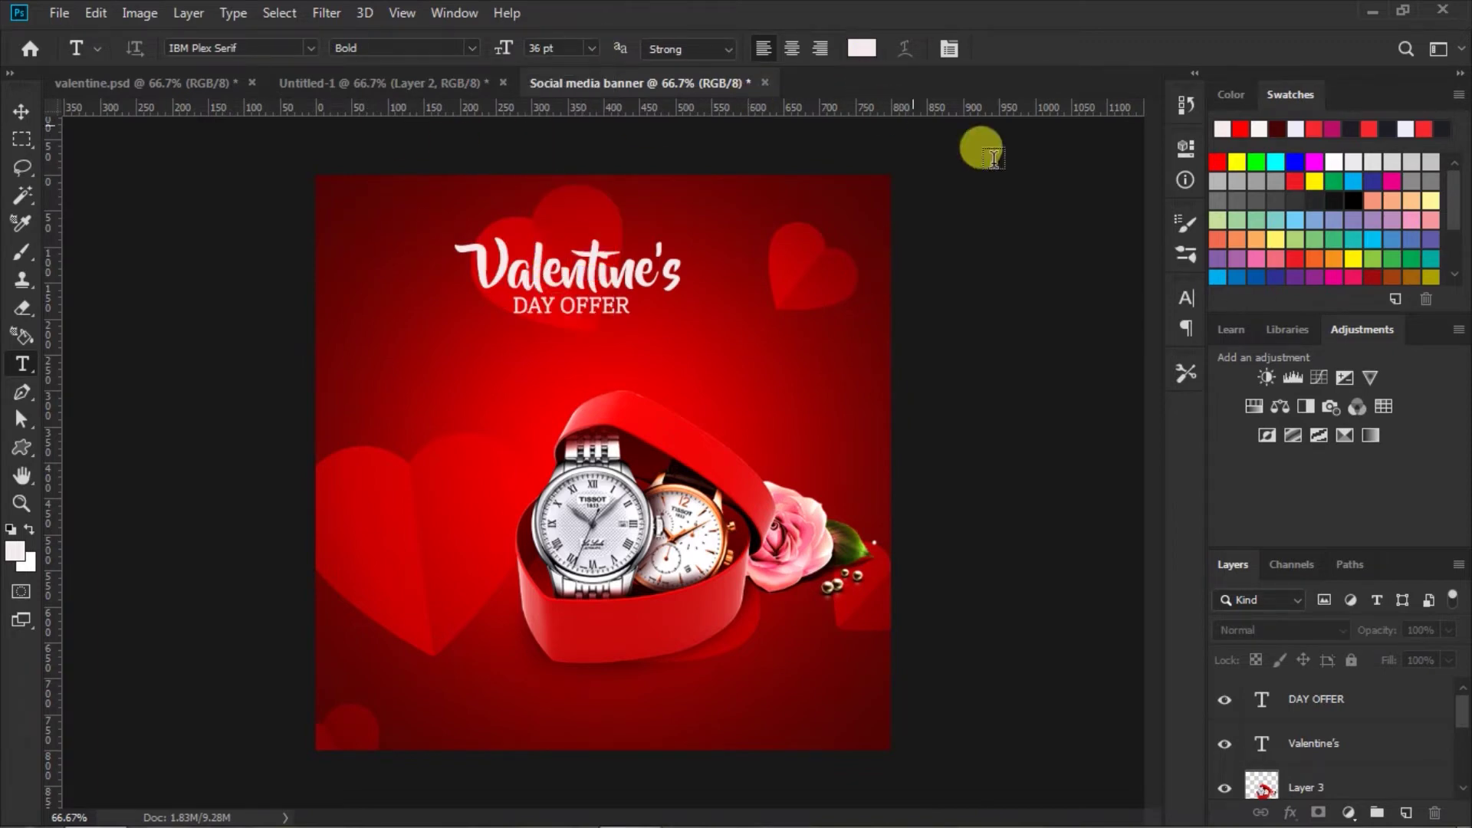
{"action": "left_click", "coordinate": [1187, 300]}
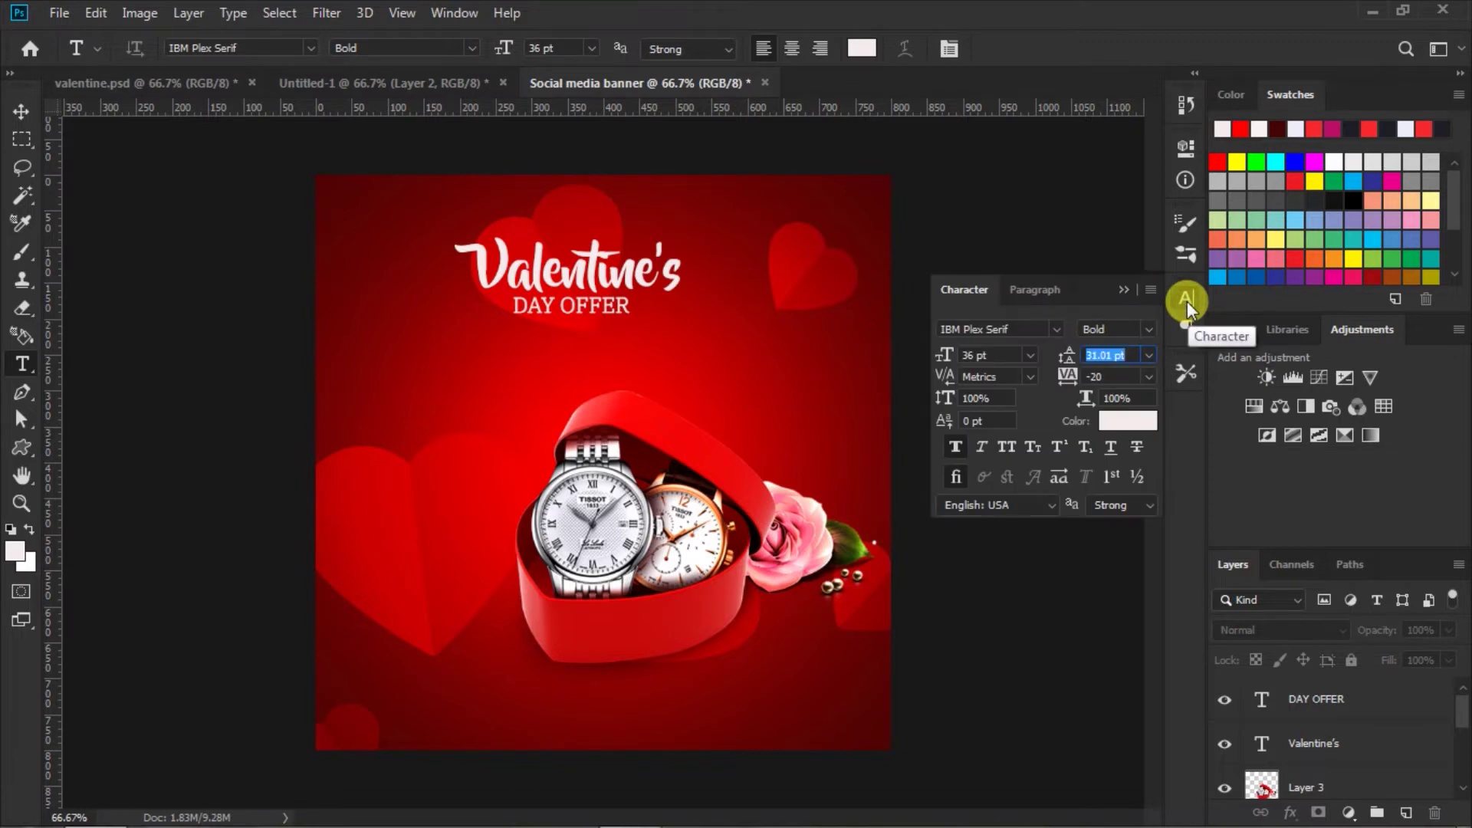
{"action": "left_click", "coordinate": [1186, 301]}
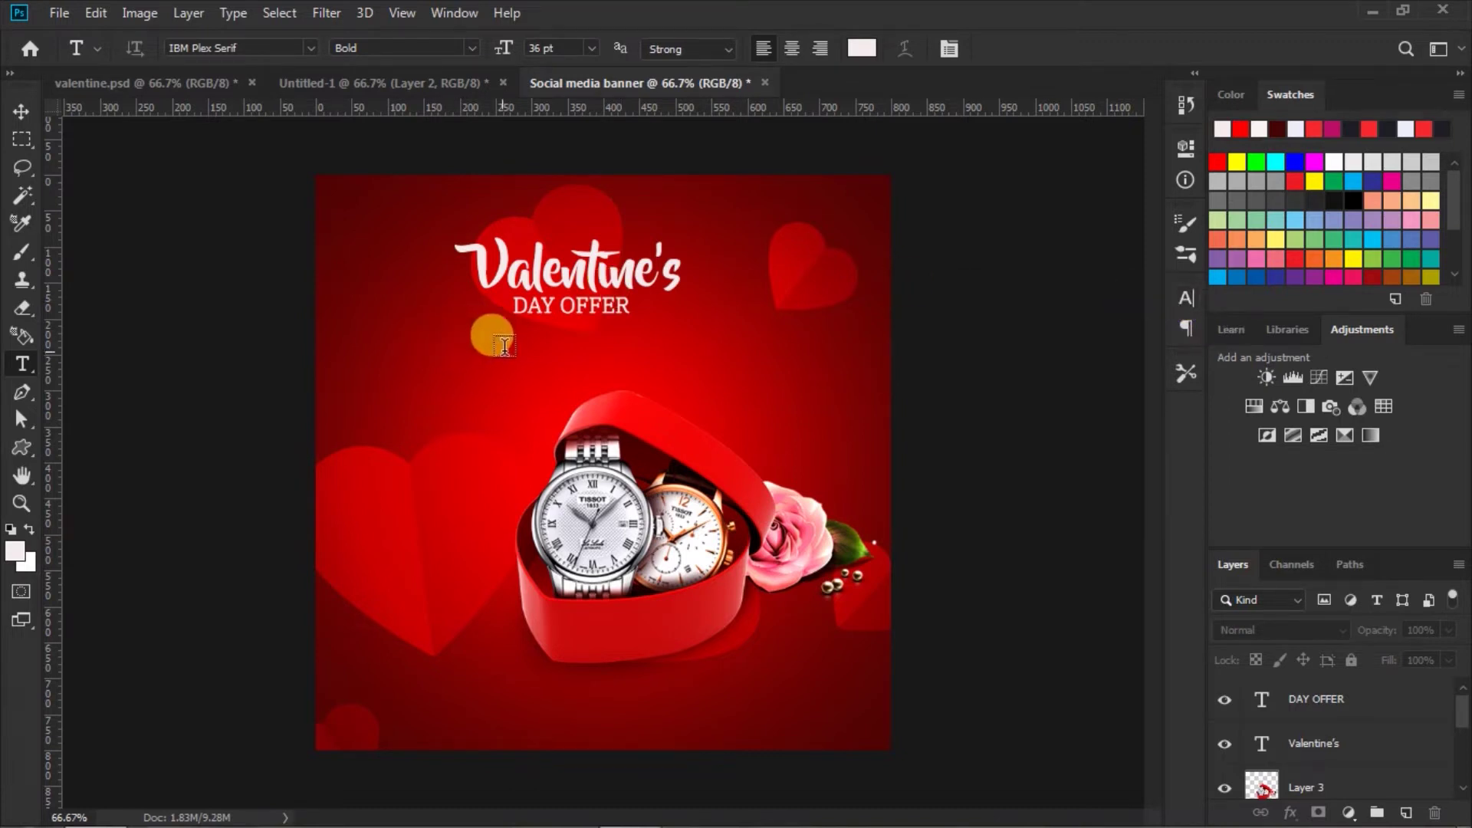
Add the text "NEW COLLECTION" below "DAY OFFER", split into two lines with one word each.
{"action": "left_click", "coordinate": [500, 336]}
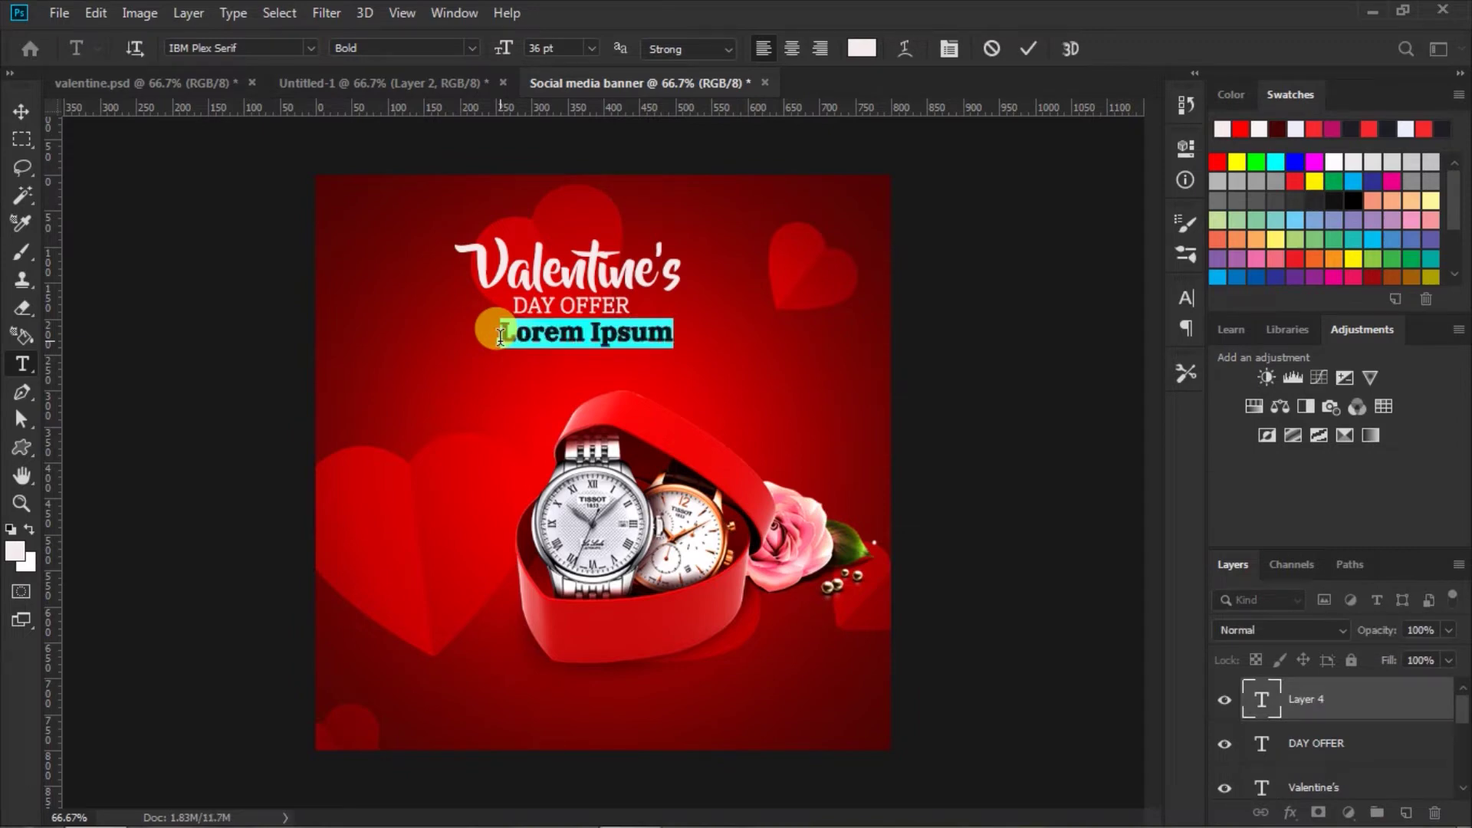
{"action": "type", "text": "NEW"}
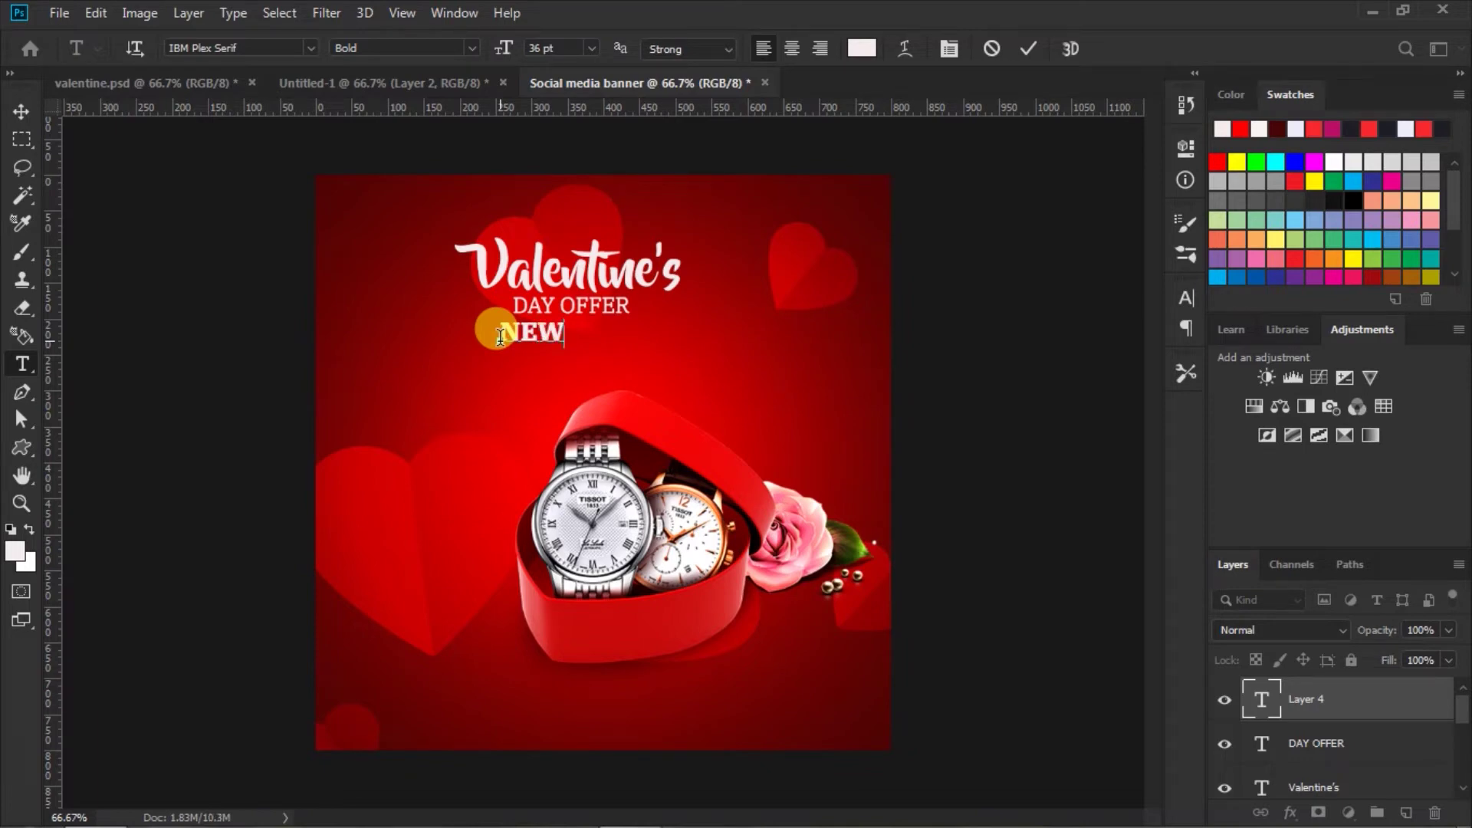
{"action": "type", "text": " COLLE"}
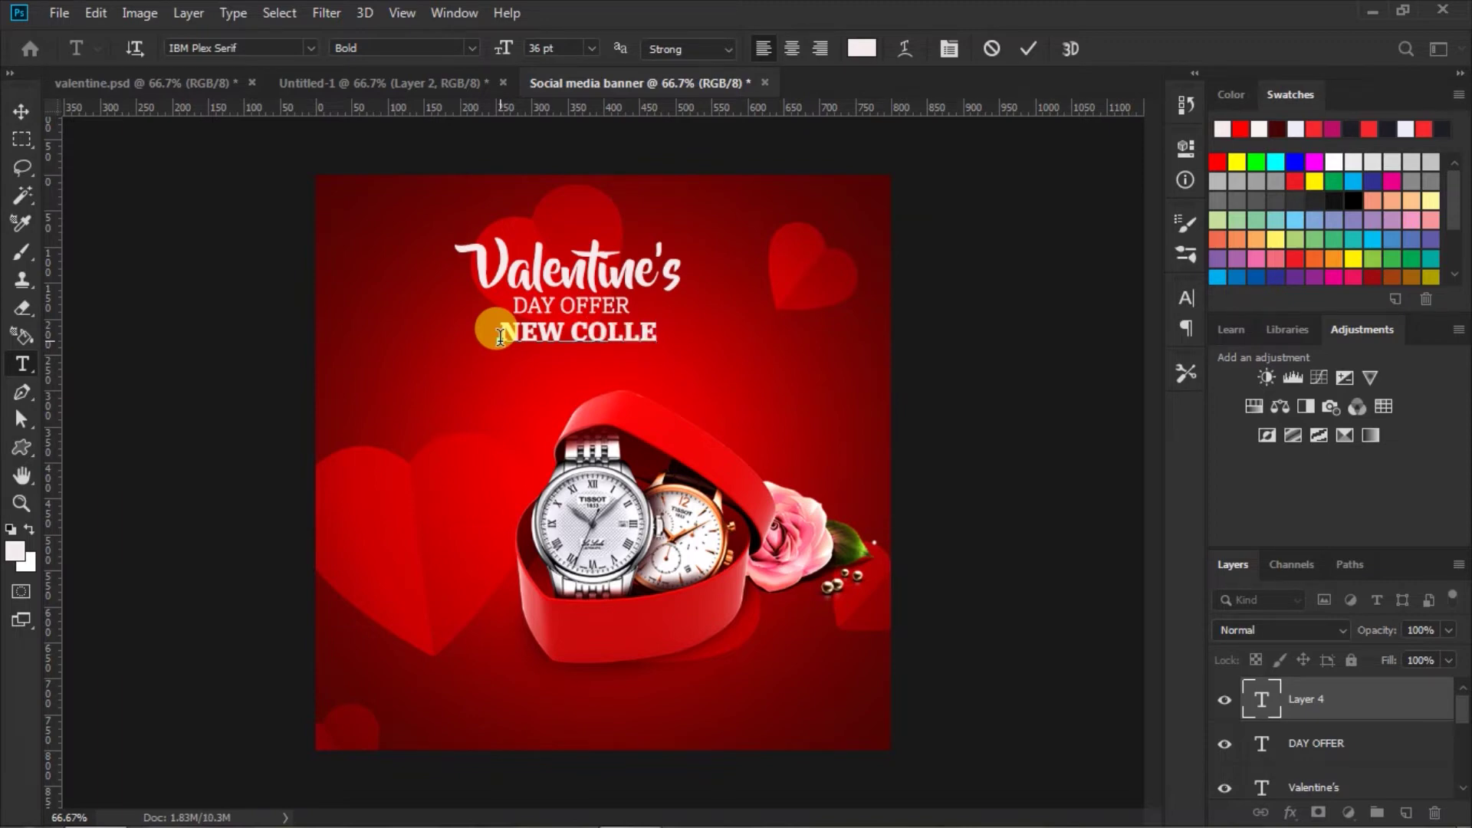
{"action": "type", "text": "C "}
{"action": "type", "text": "ION"}
{"action": "left_click", "coordinate": [567, 331]}
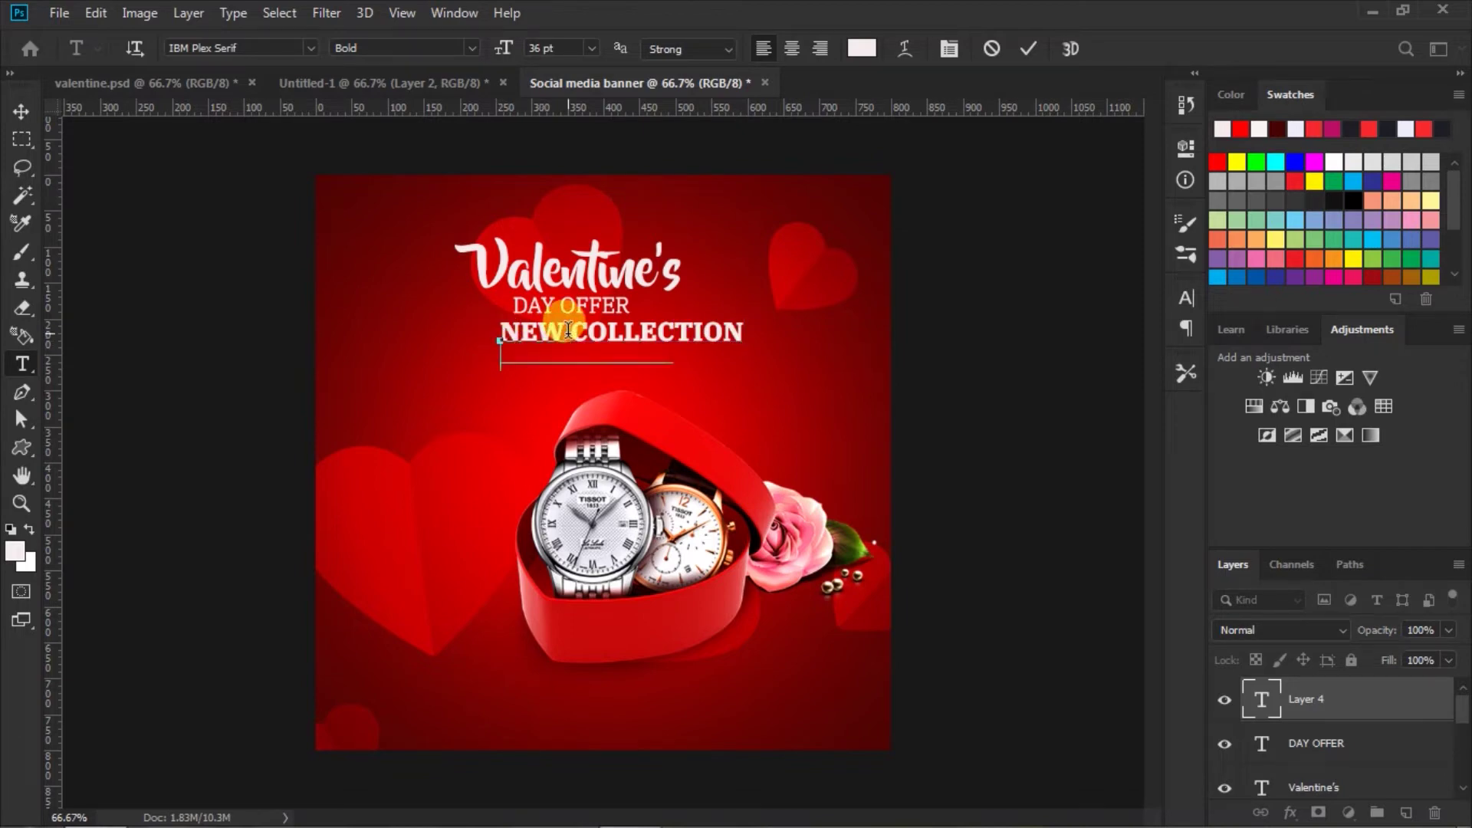
{"action": "key", "text": "Return"}
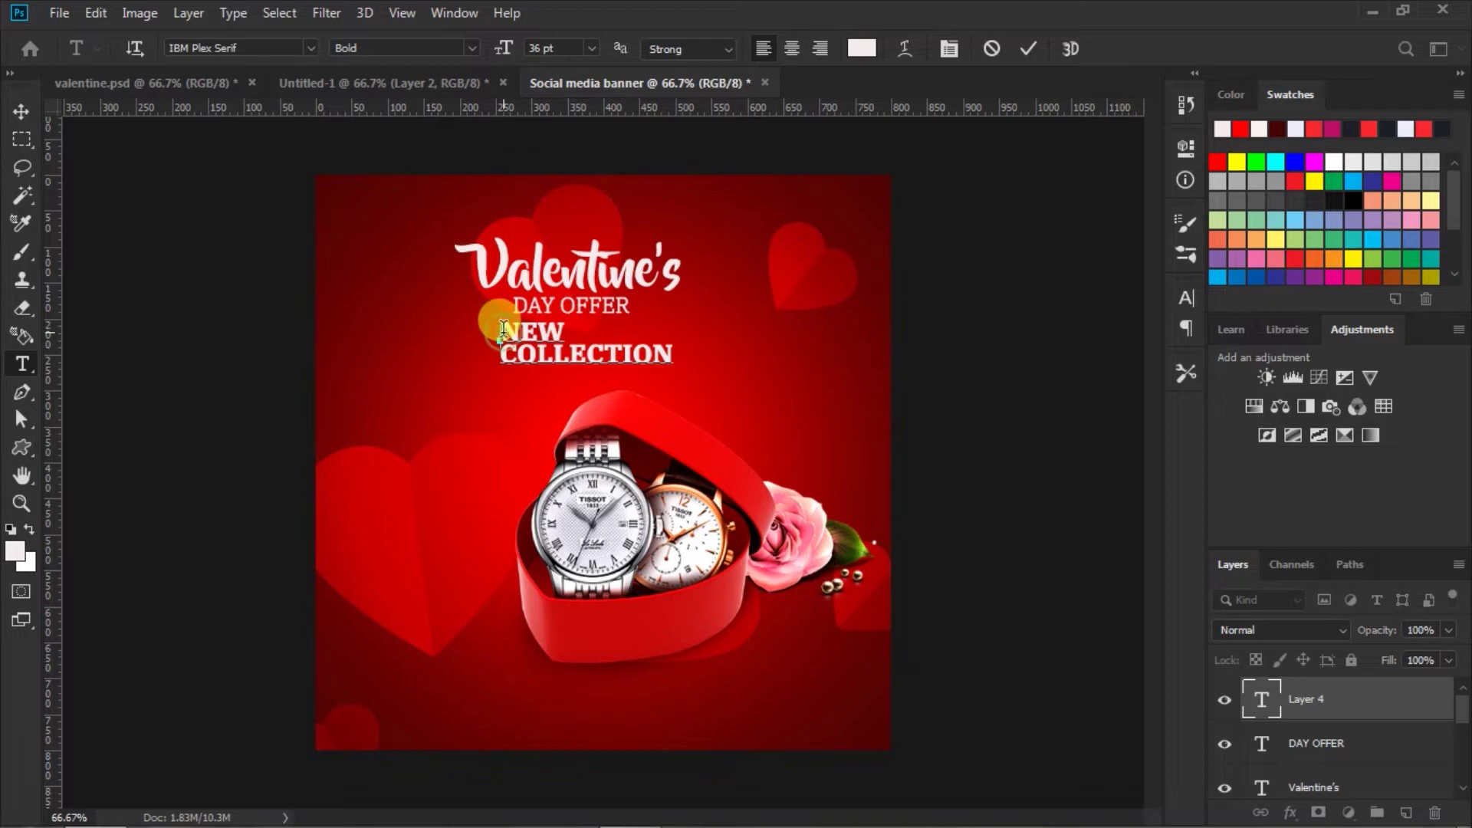
Enlarge the word "NEW" to 60 pt and center-align both lines of the "NEW COLLECTION" text.
{"action": "left_click_drag", "start_coordinate": [502, 329], "coordinate": [571, 334]}
{"action": "left_click", "coordinate": [592, 47]}
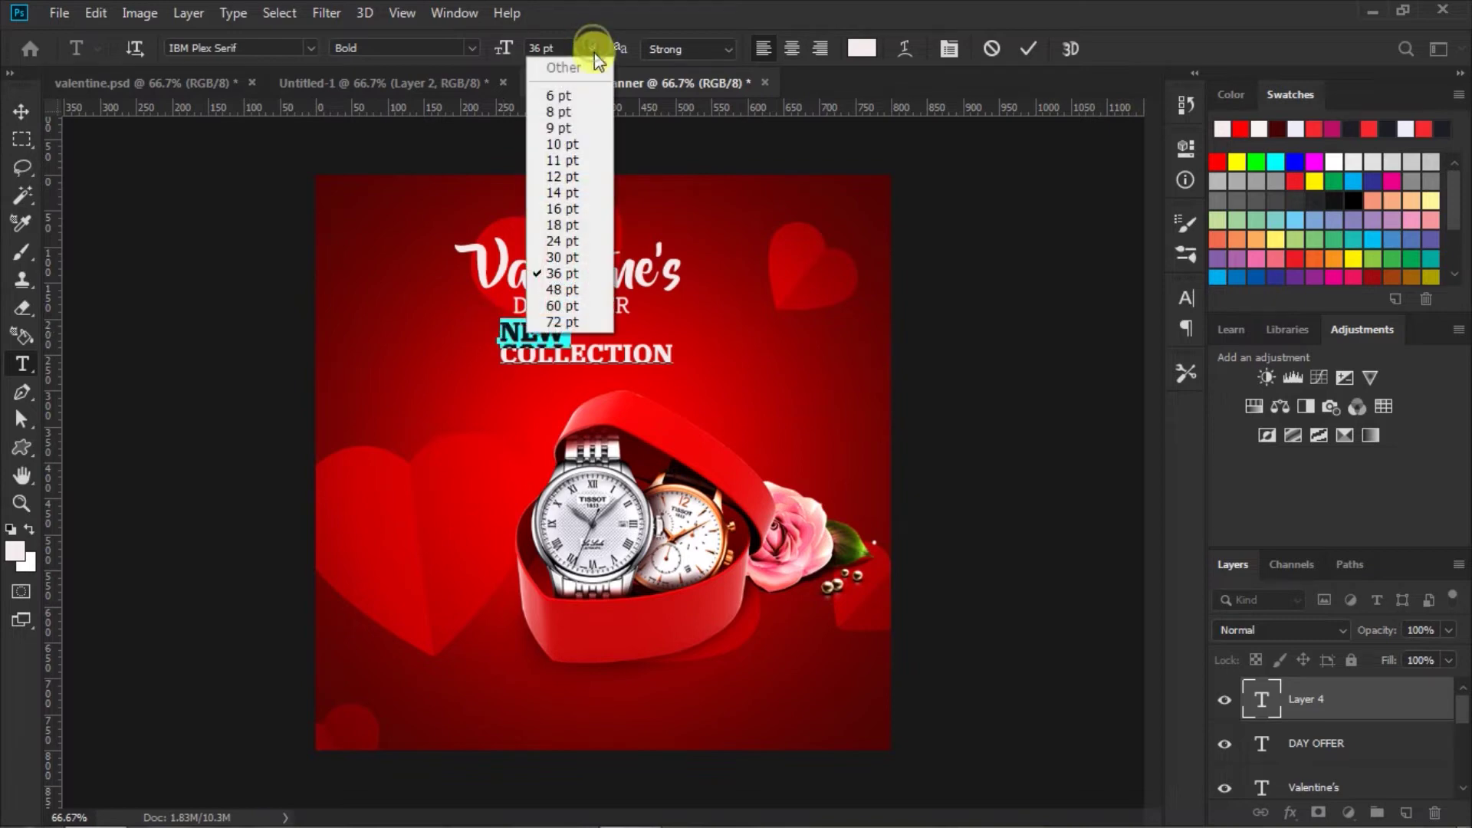
{"action": "left_click", "coordinate": [557, 289]}
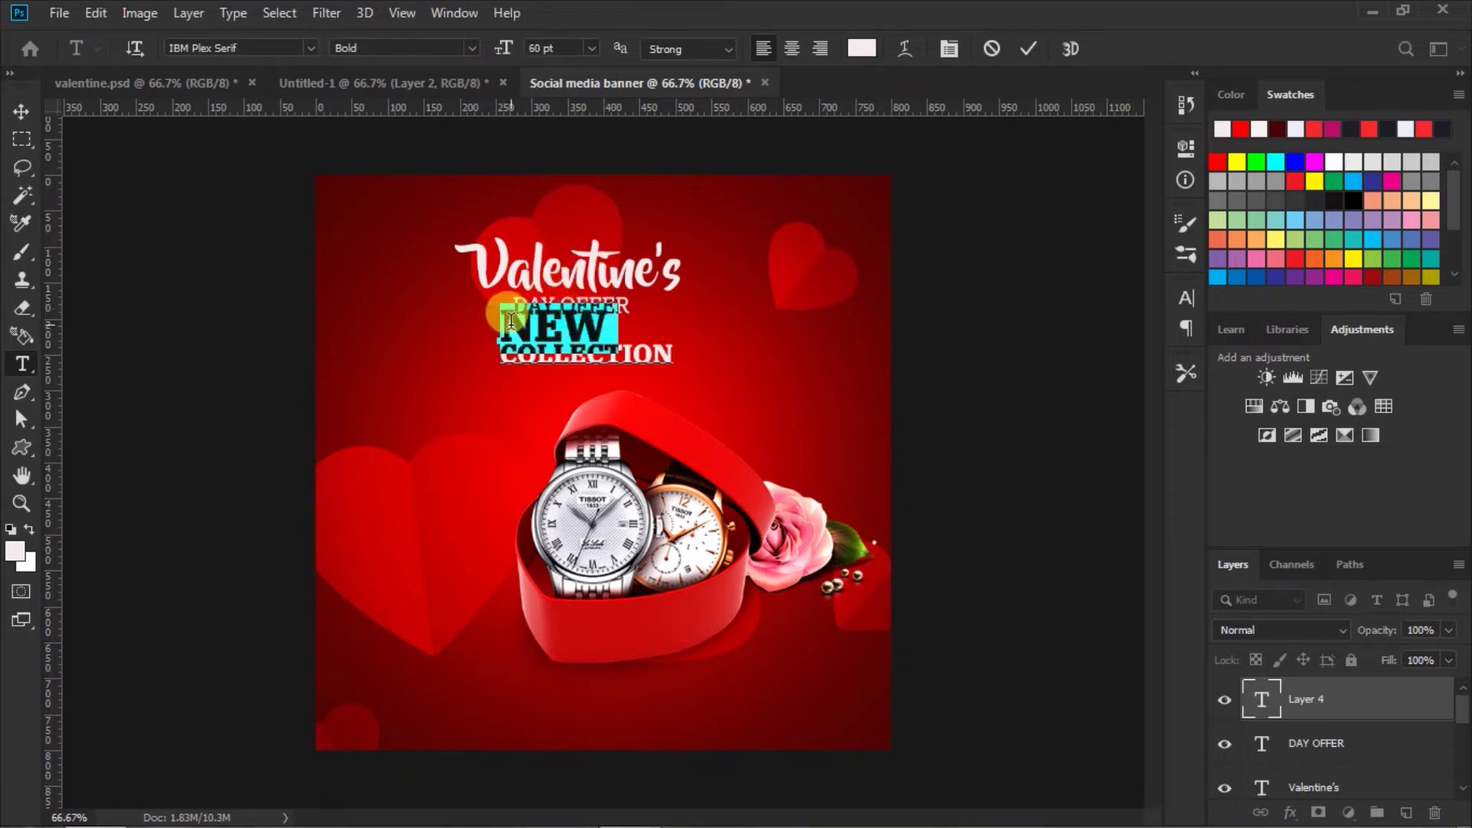
{"action": "left_click_drag", "start_coordinate": [508, 321], "coordinate": [690, 338]}
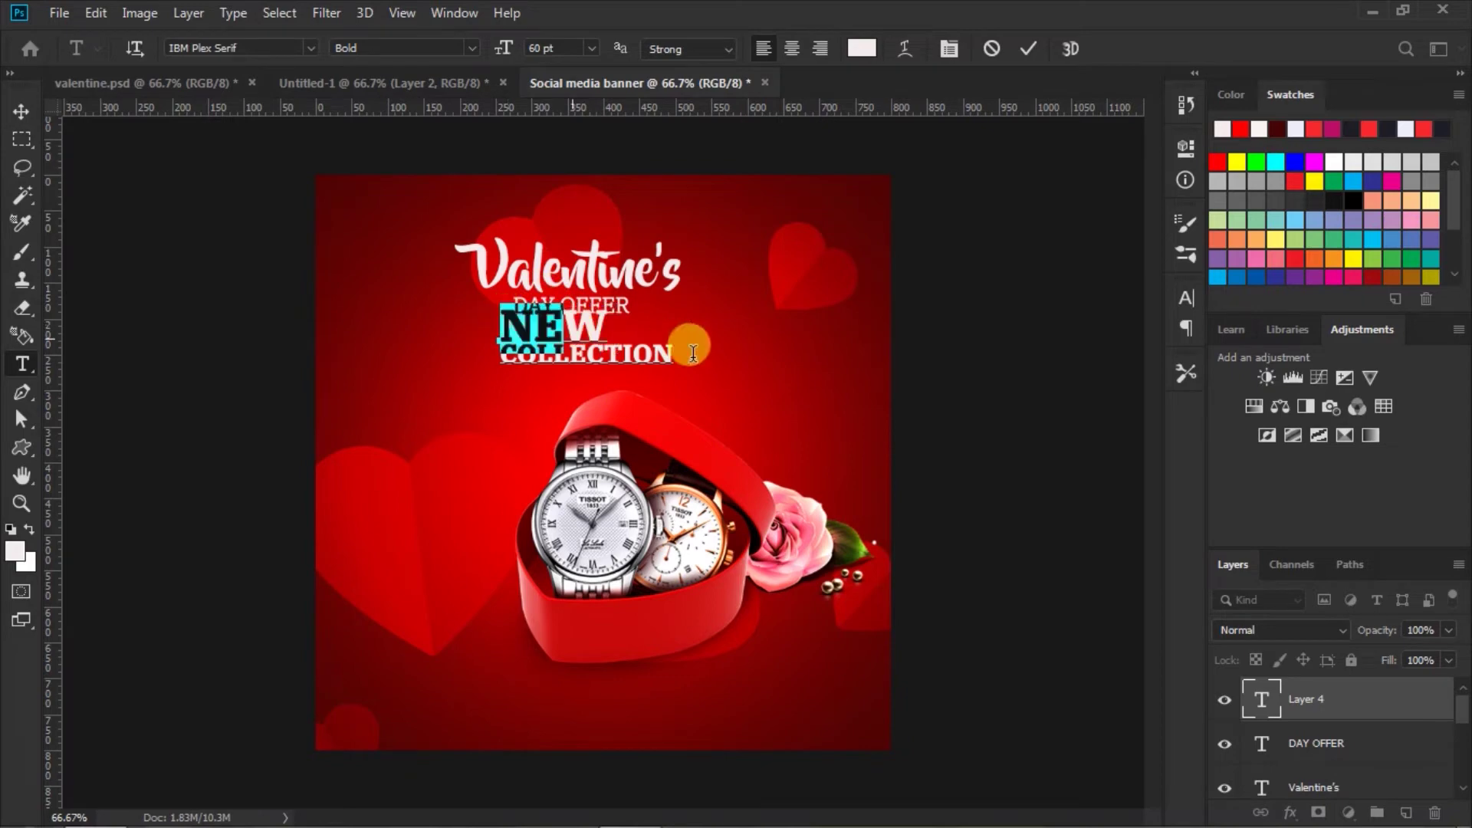
{"action": "left_click", "coordinate": [792, 49]}
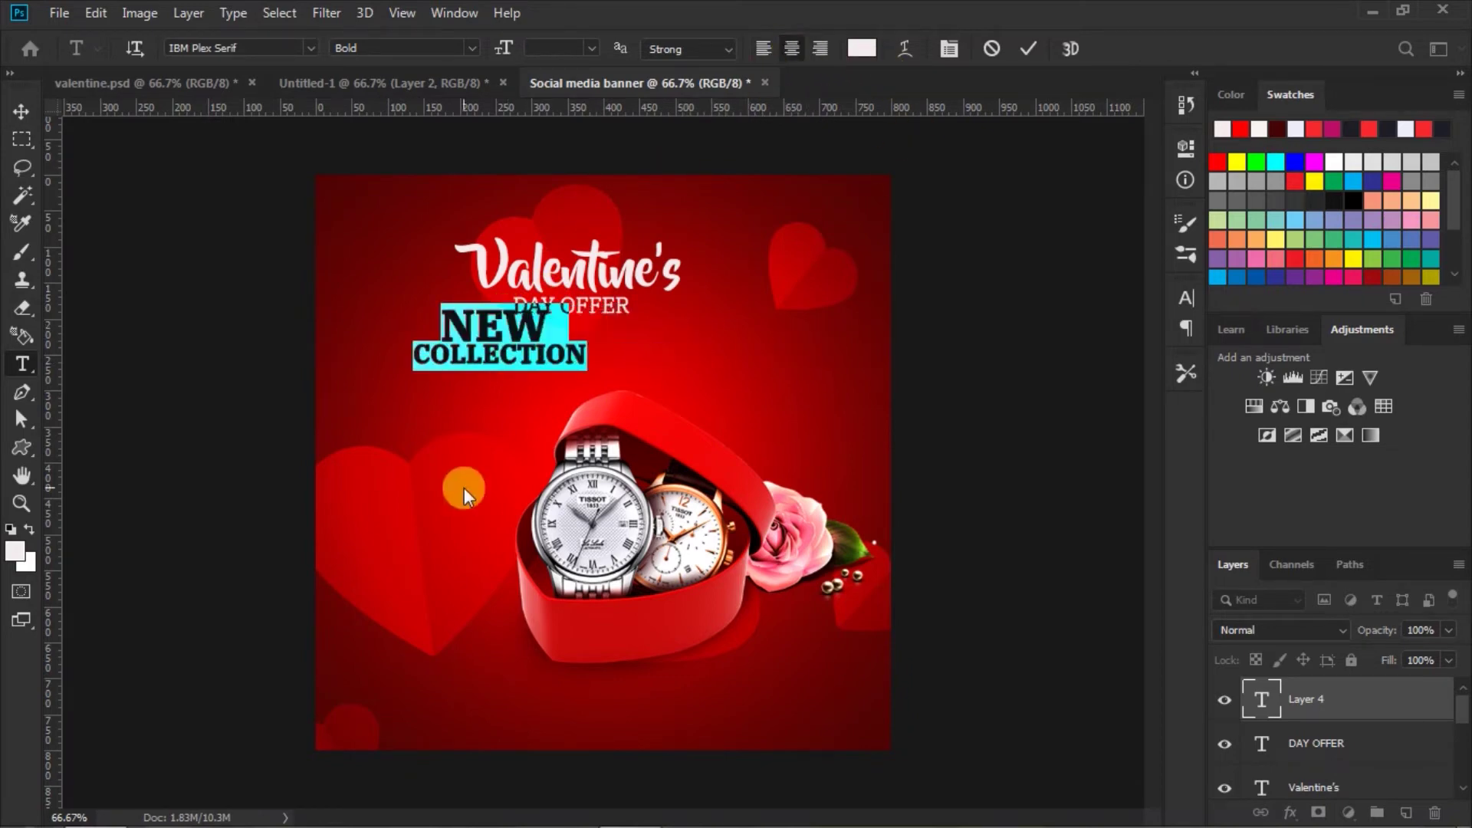
Turn off Faux Bold for the word "COLLECTION".
{"action": "left_click", "coordinate": [409, 351]}
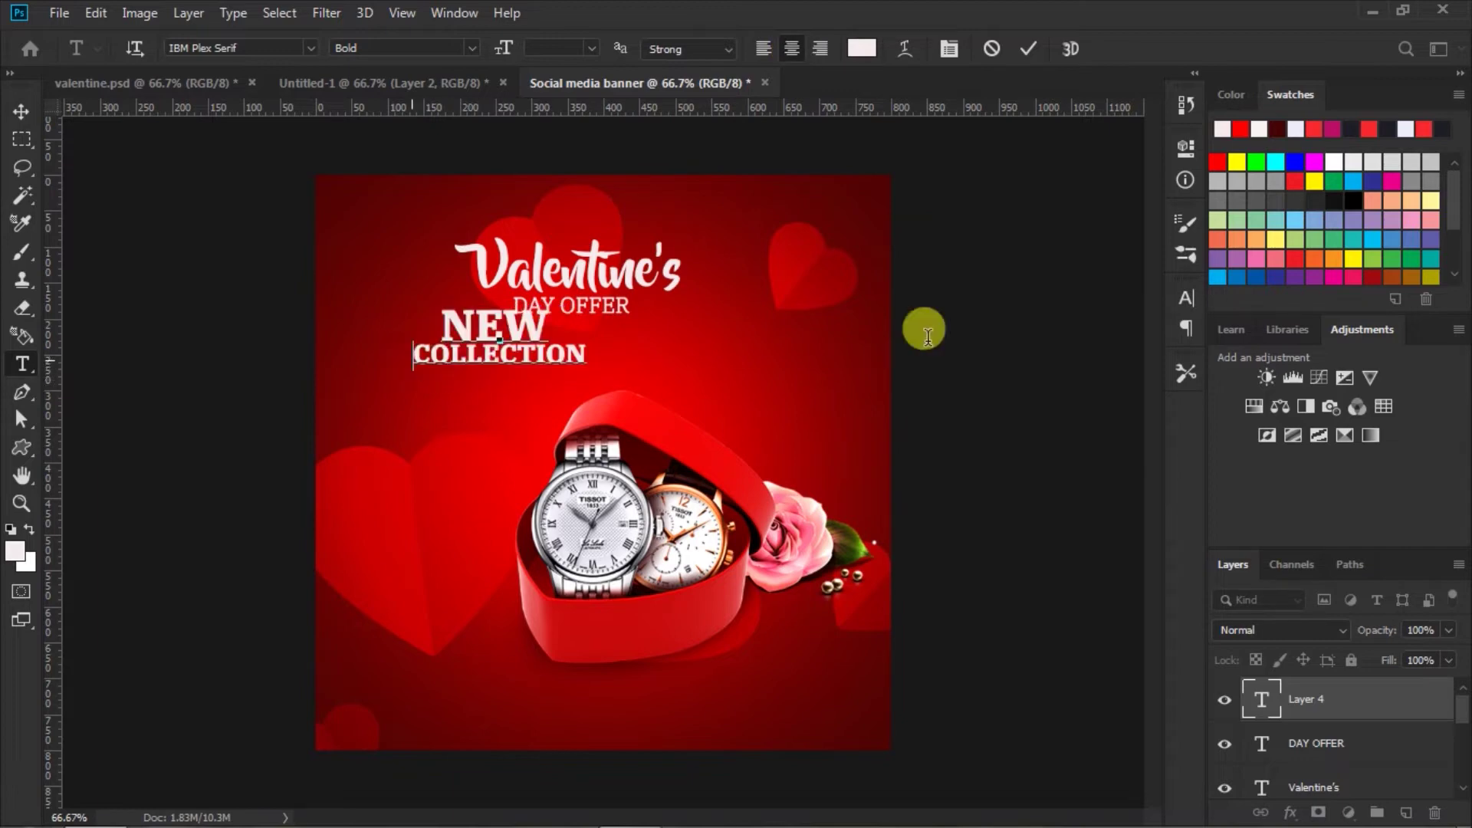
{"action": "left_click", "coordinate": [414, 358]}
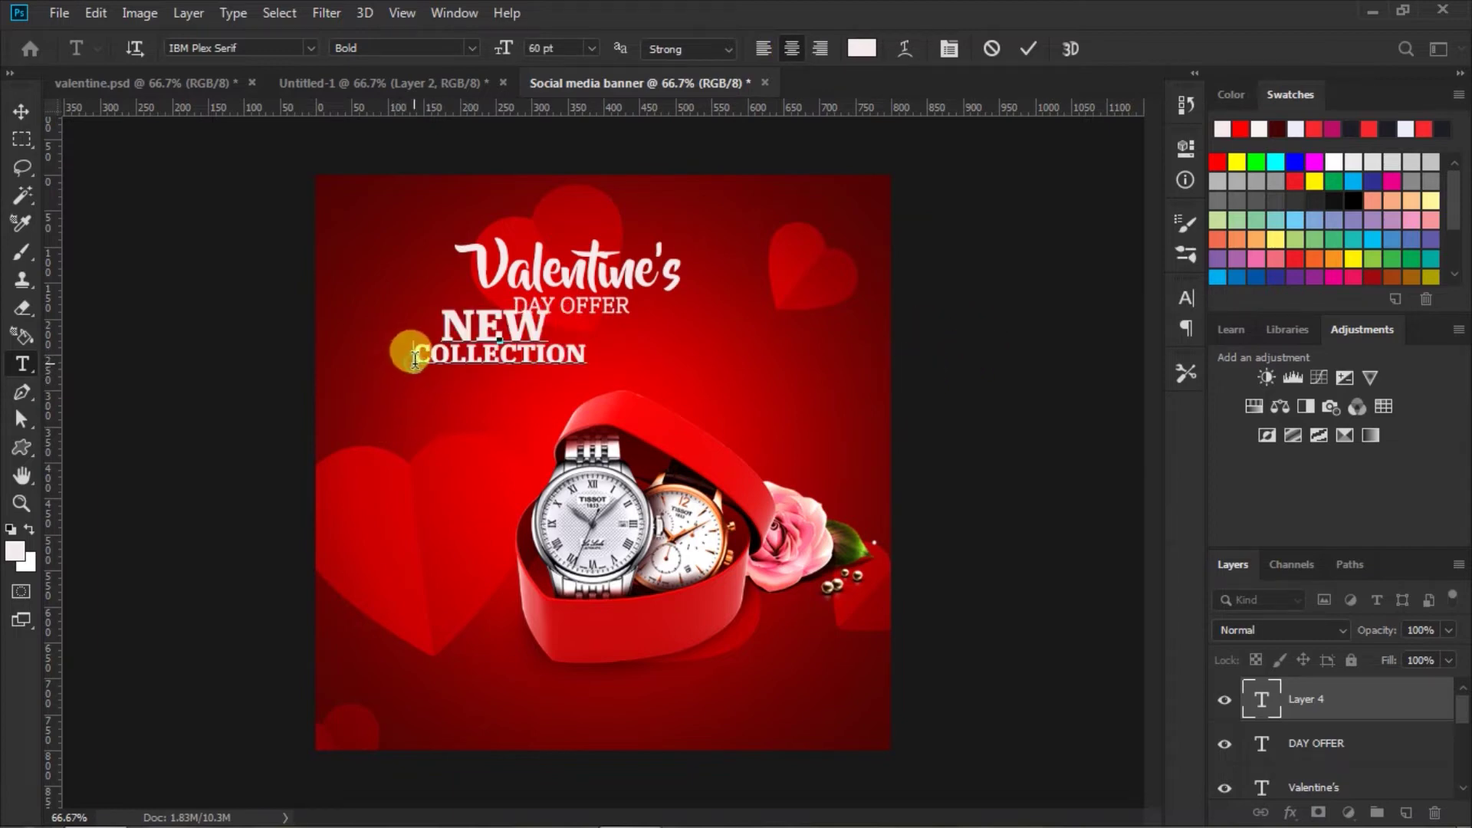
{"action": "left_click_drag", "start_coordinate": [414, 358], "coordinate": [633, 343]}
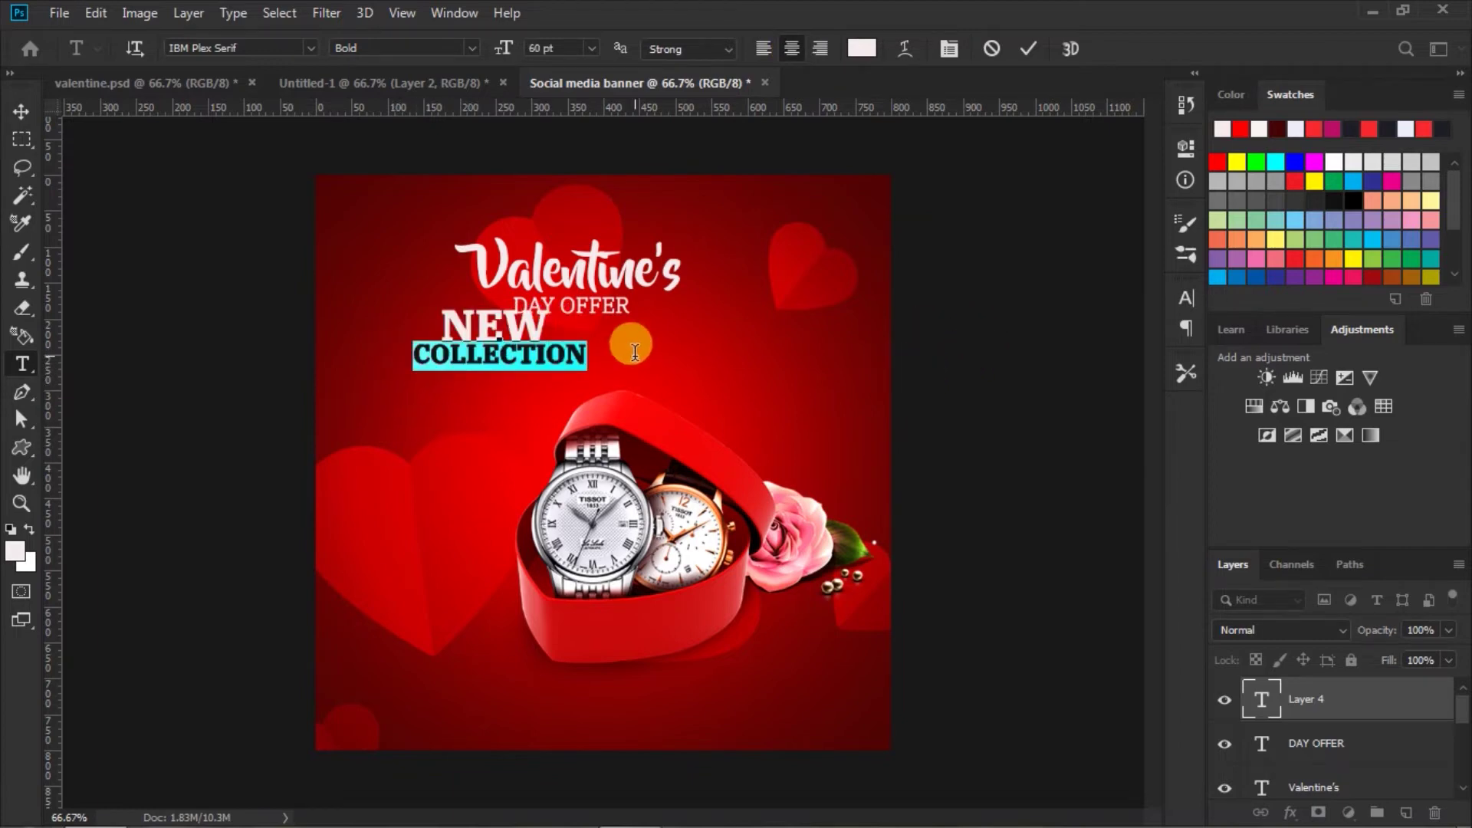
{"action": "left_click", "coordinate": [1187, 299]}
{"action": "left_click", "coordinate": [954, 443]}
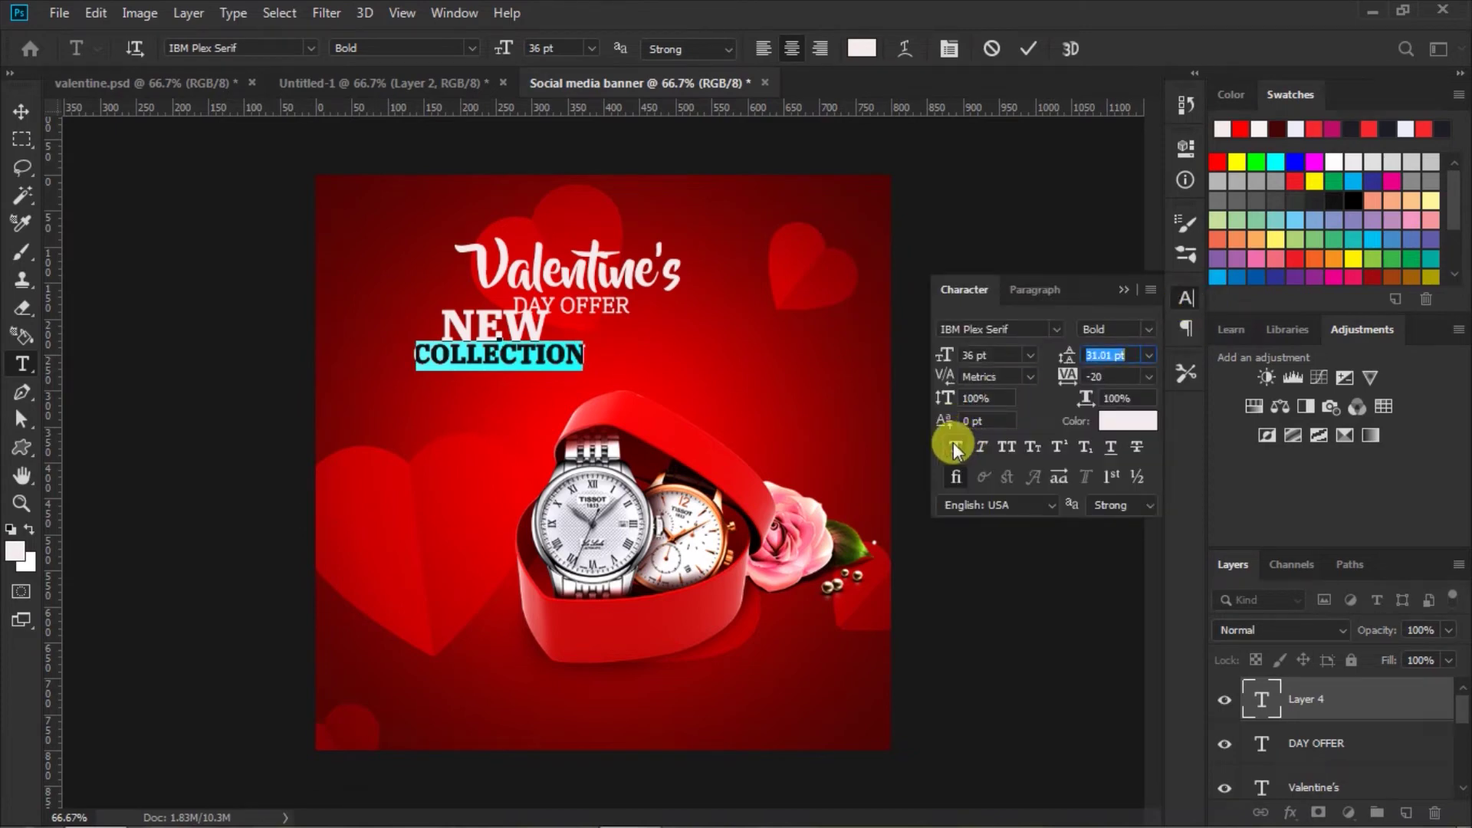
{"action": "left_click", "coordinate": [1120, 292]}
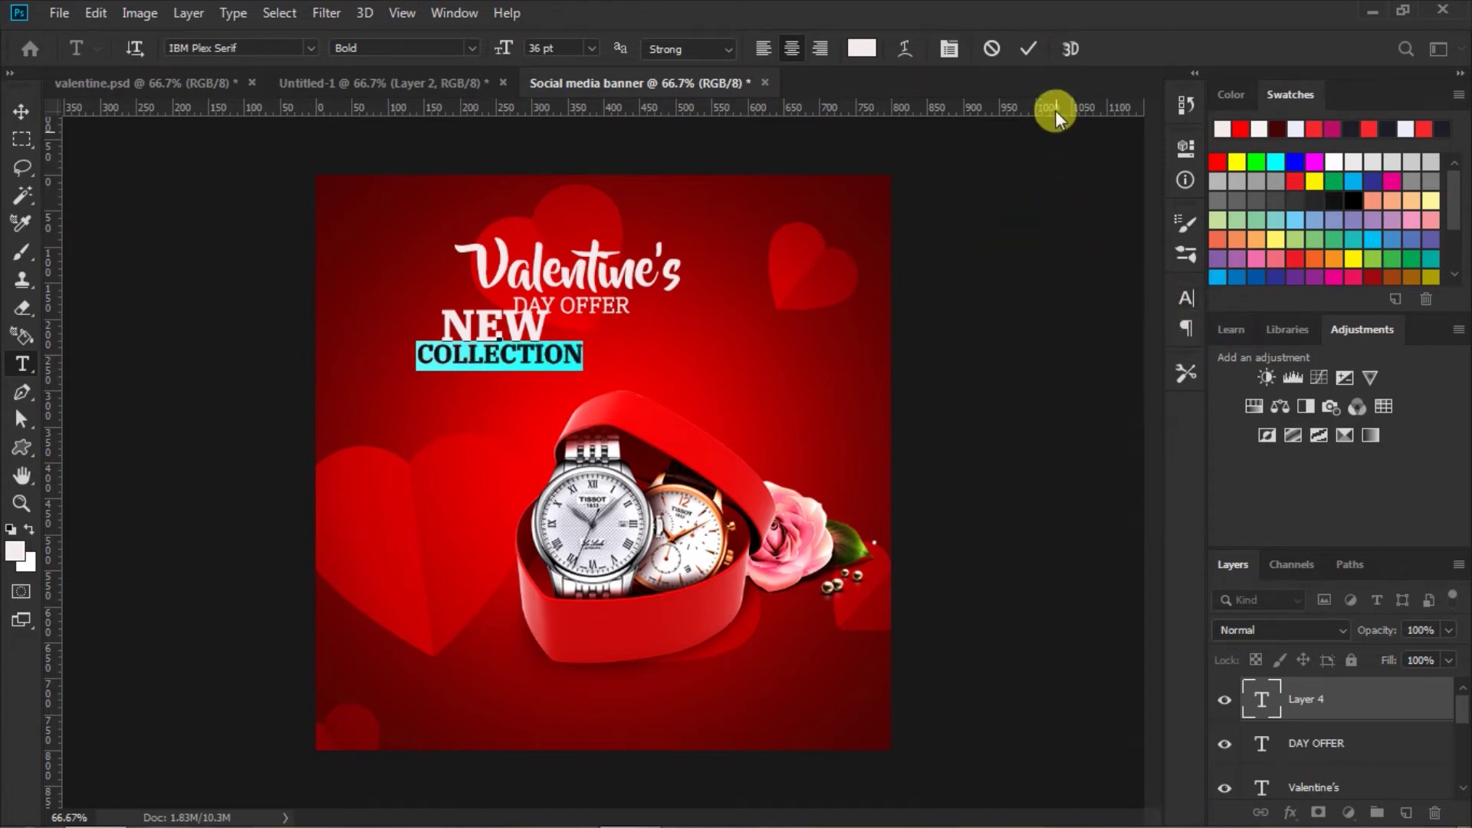
Commit the "NEW COLLECTION" text and move it directly beneath the "DAY OFFER" line.
{"action": "left_click", "coordinate": [1035, 47]}
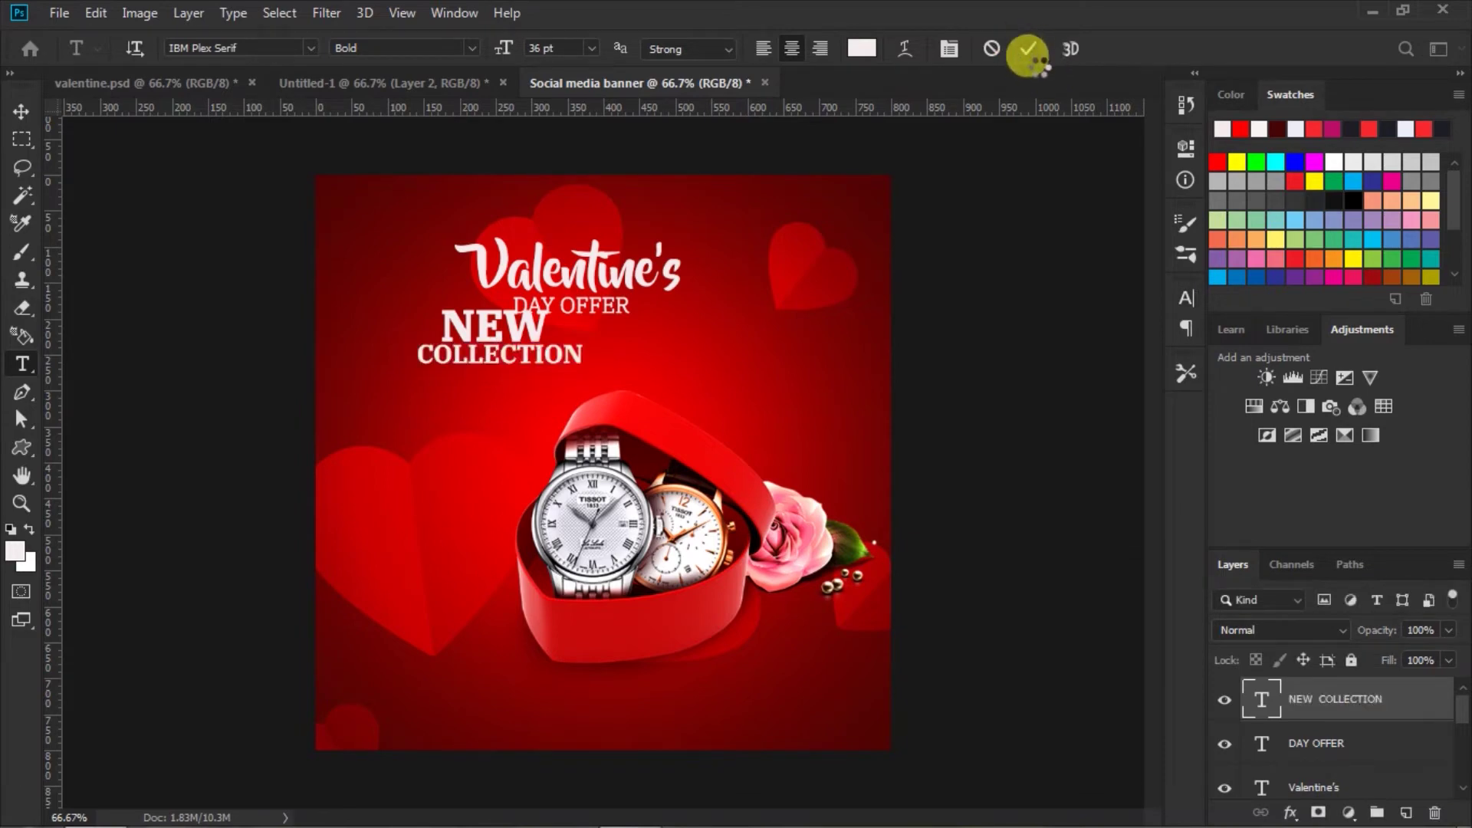
{"action": "left_click", "coordinate": [23, 109]}
{"action": "left_click_drag", "start_coordinate": [464, 325], "coordinate": [540, 333]}
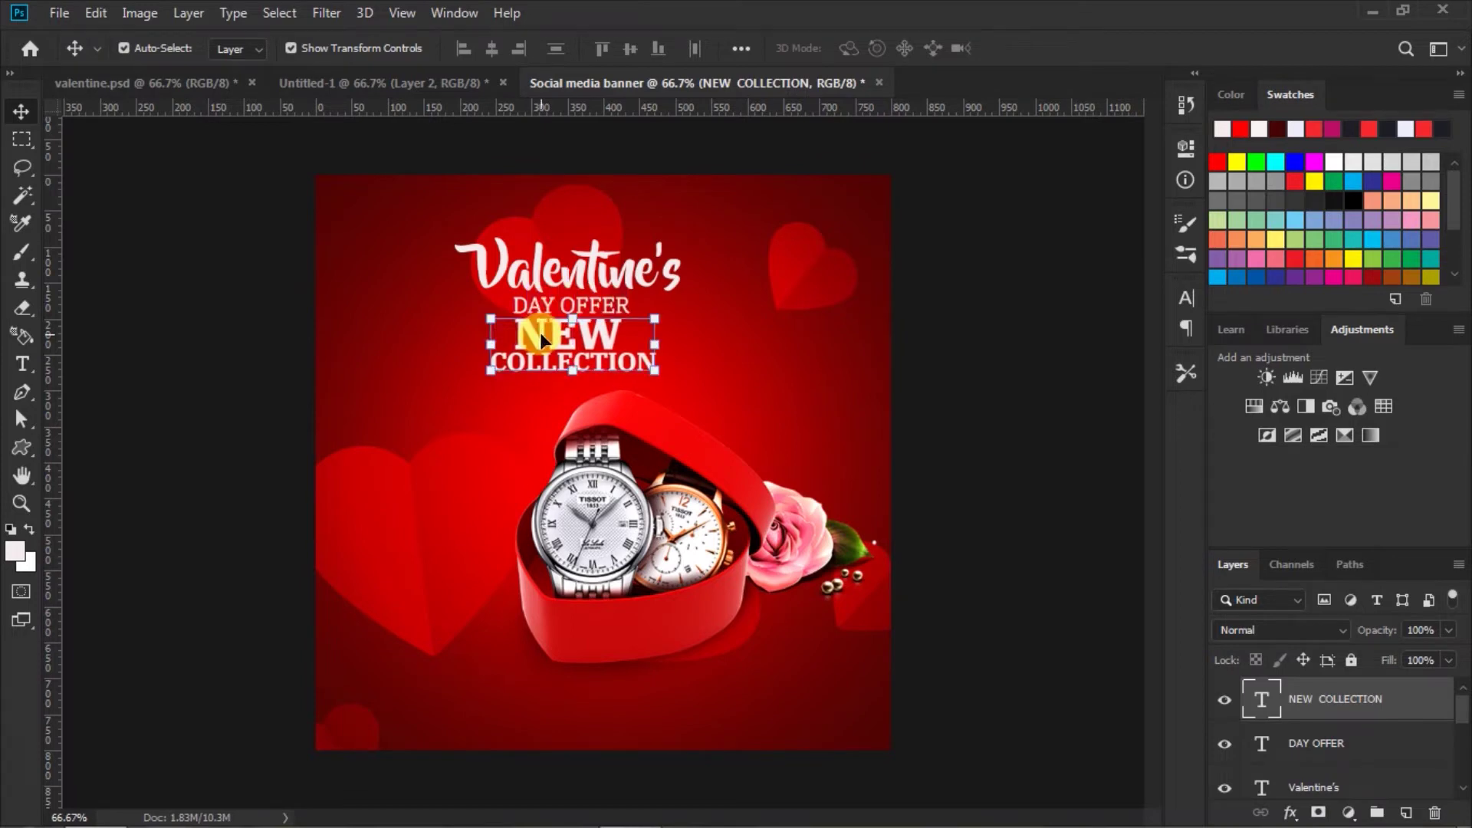
Align the "DAY OFFER" and "NEW COLLECTION" layers by their horizontal centers and nudge them slightly under the "Valentine's" headline.
{"action": "left_click", "coordinate": [1316, 743], "text": "shift"}
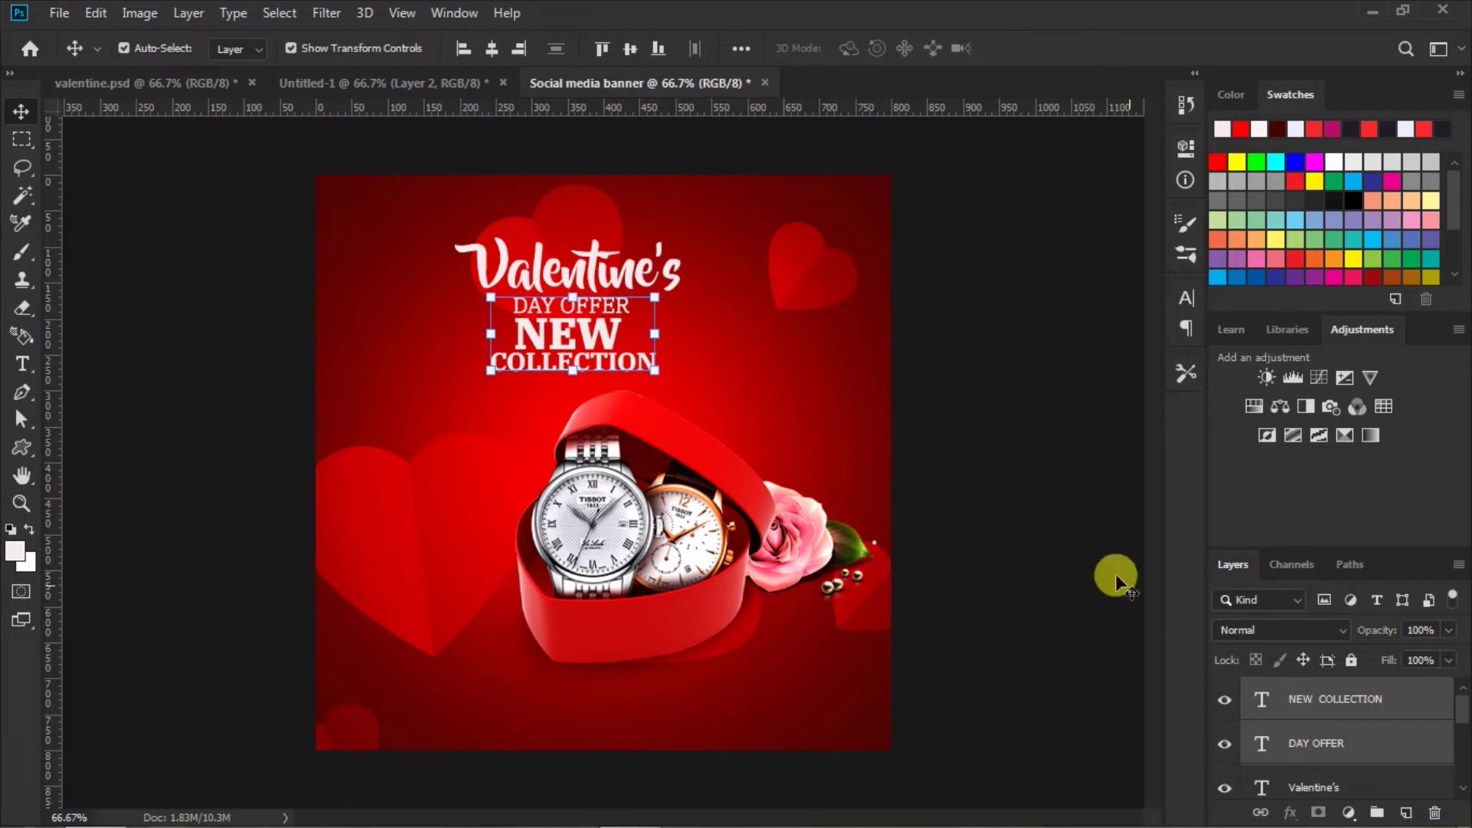
{"action": "left_click", "coordinate": [491, 49]}
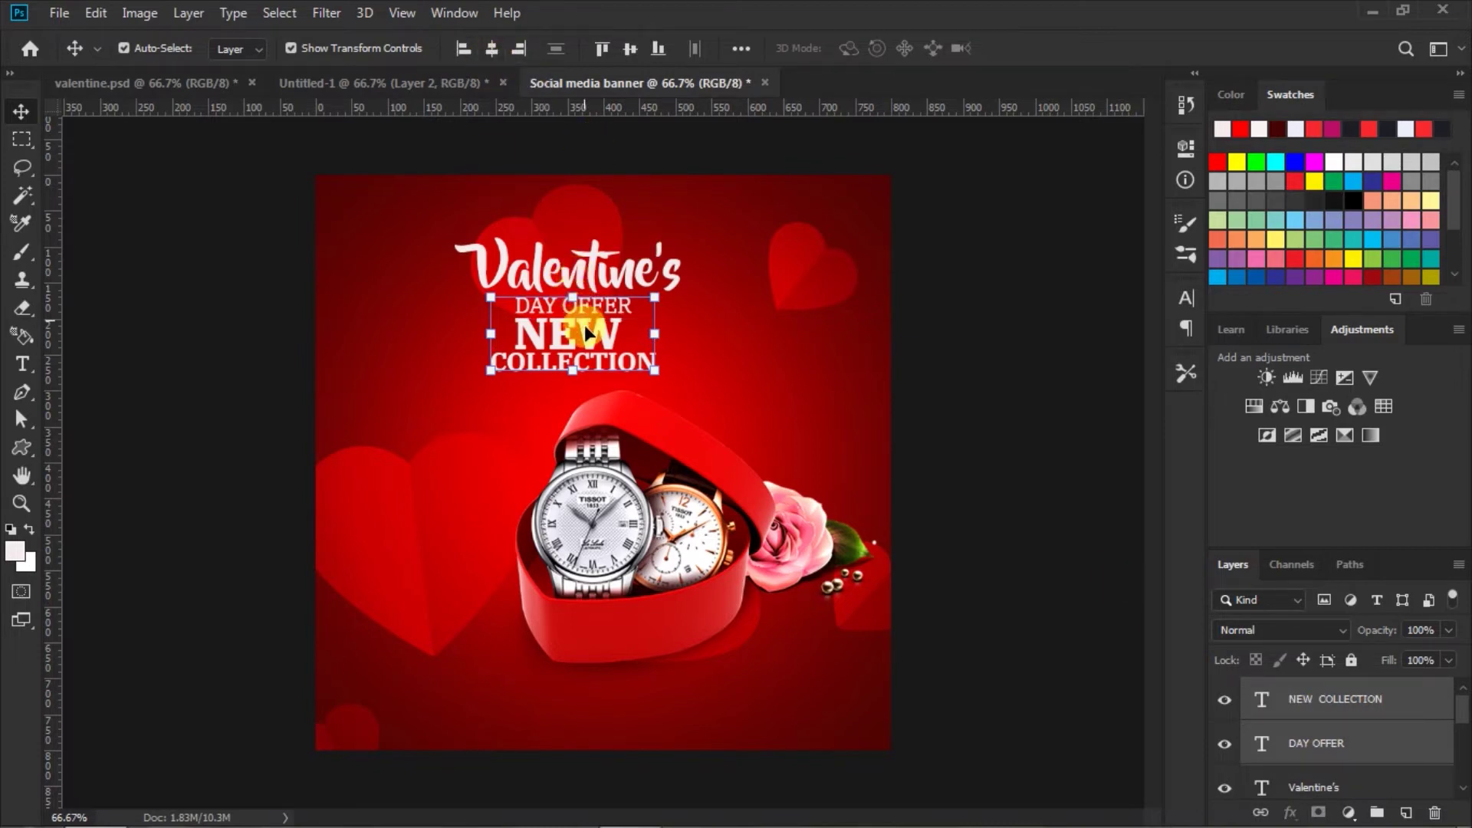
{"action": "left_click_drag", "start_coordinate": [584, 329], "coordinate": [591, 333]}
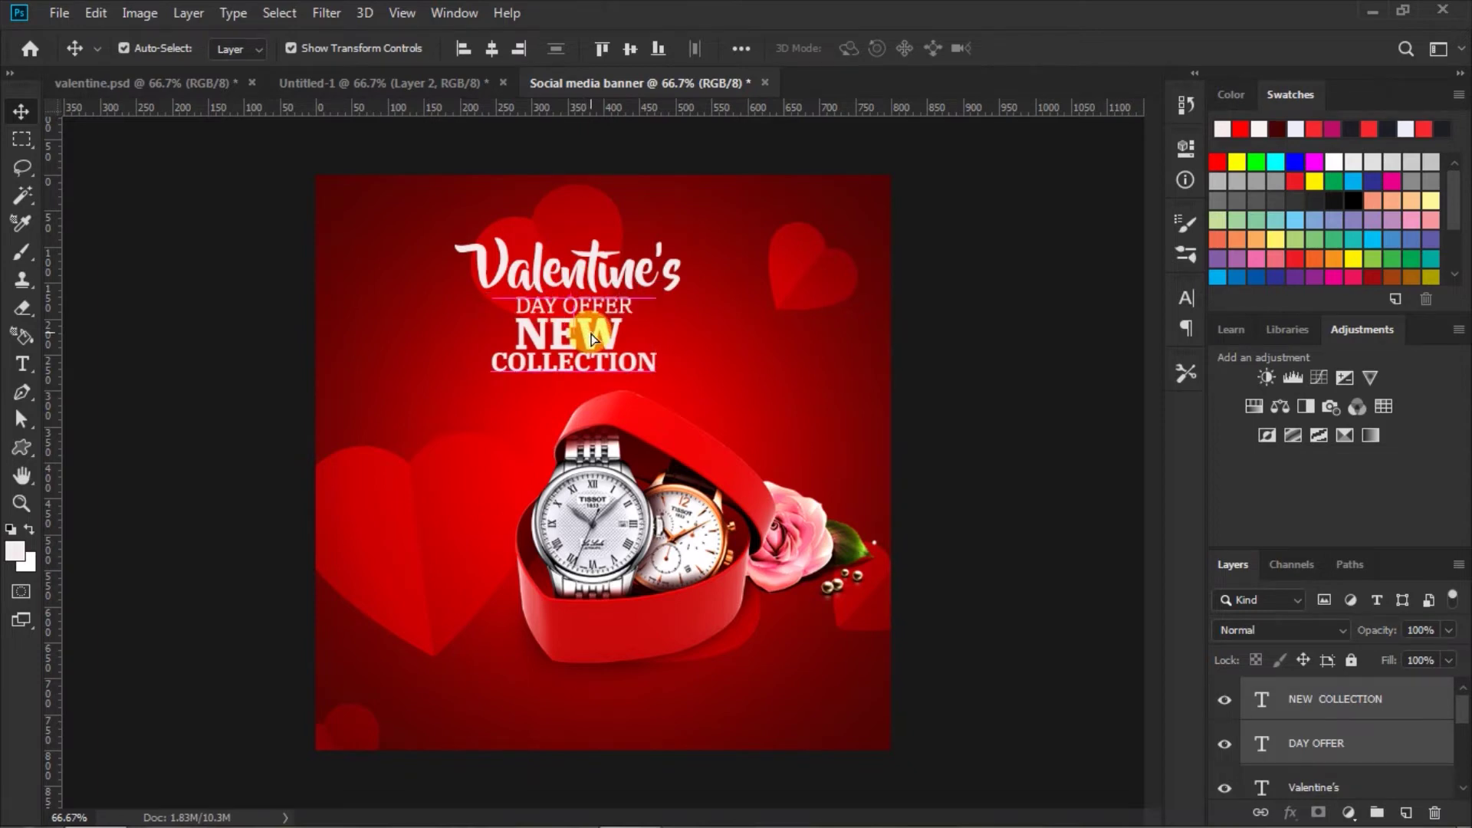
{"action": "left_click", "coordinate": [1037, 357]}
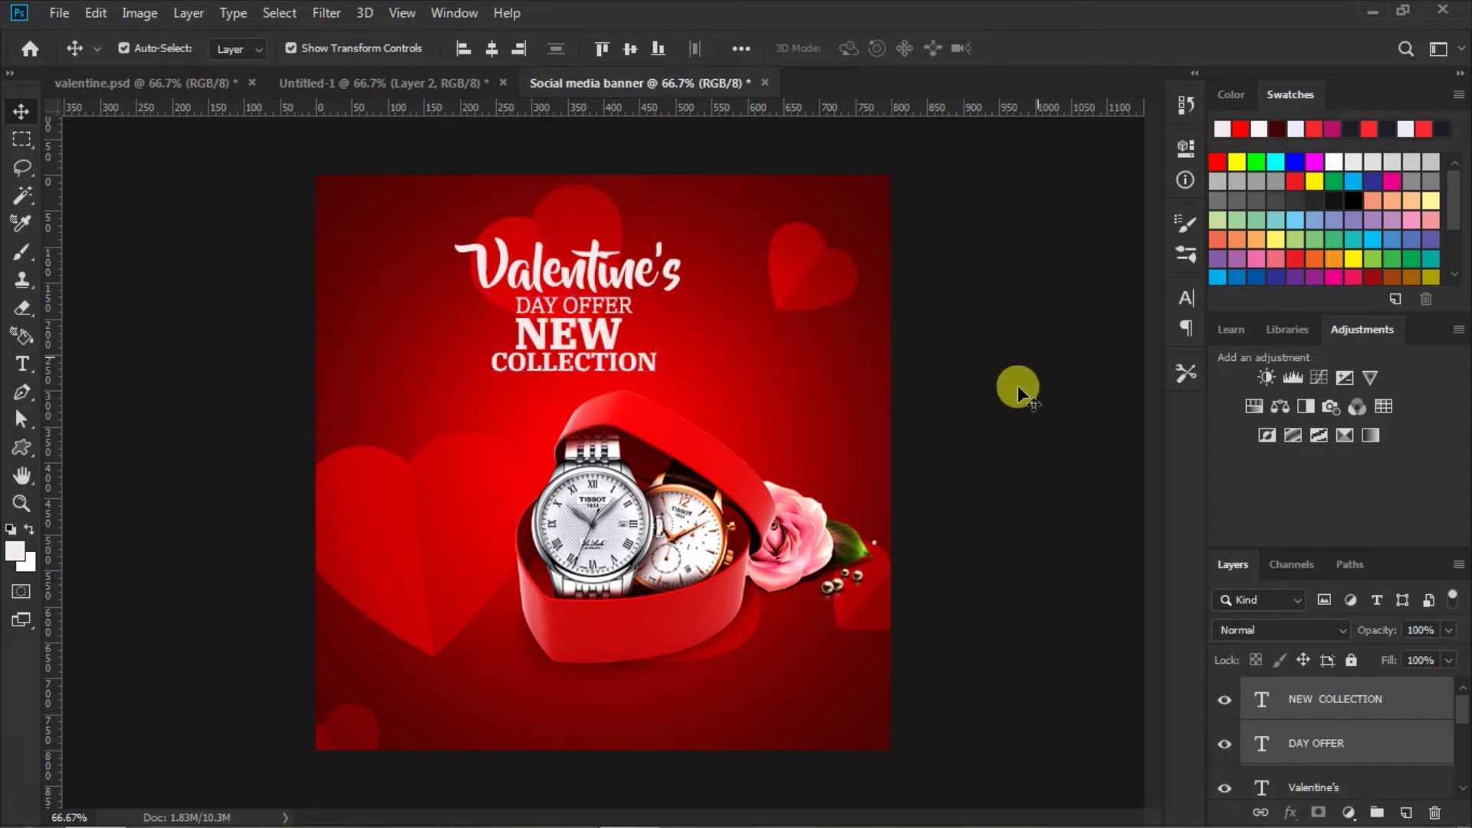
Move the "Valentine's", "DAY OFFER" and "NEW COLLECTION" layers together slightly down and to the right, just above the gift box.
{"action": "left_click", "coordinate": [1367, 784]}
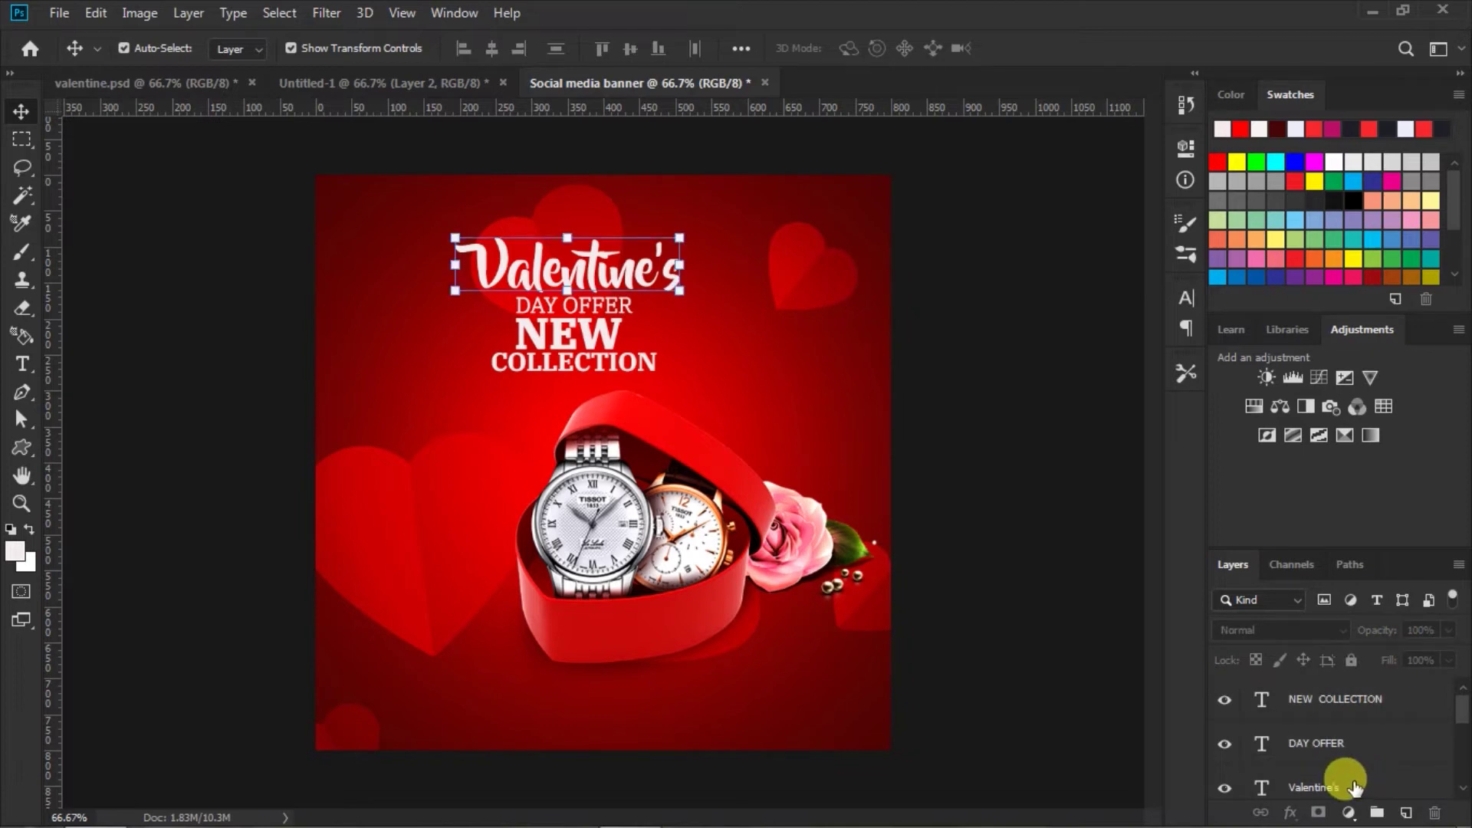
{"action": "left_click", "coordinate": [1361, 702], "text": "shift"}
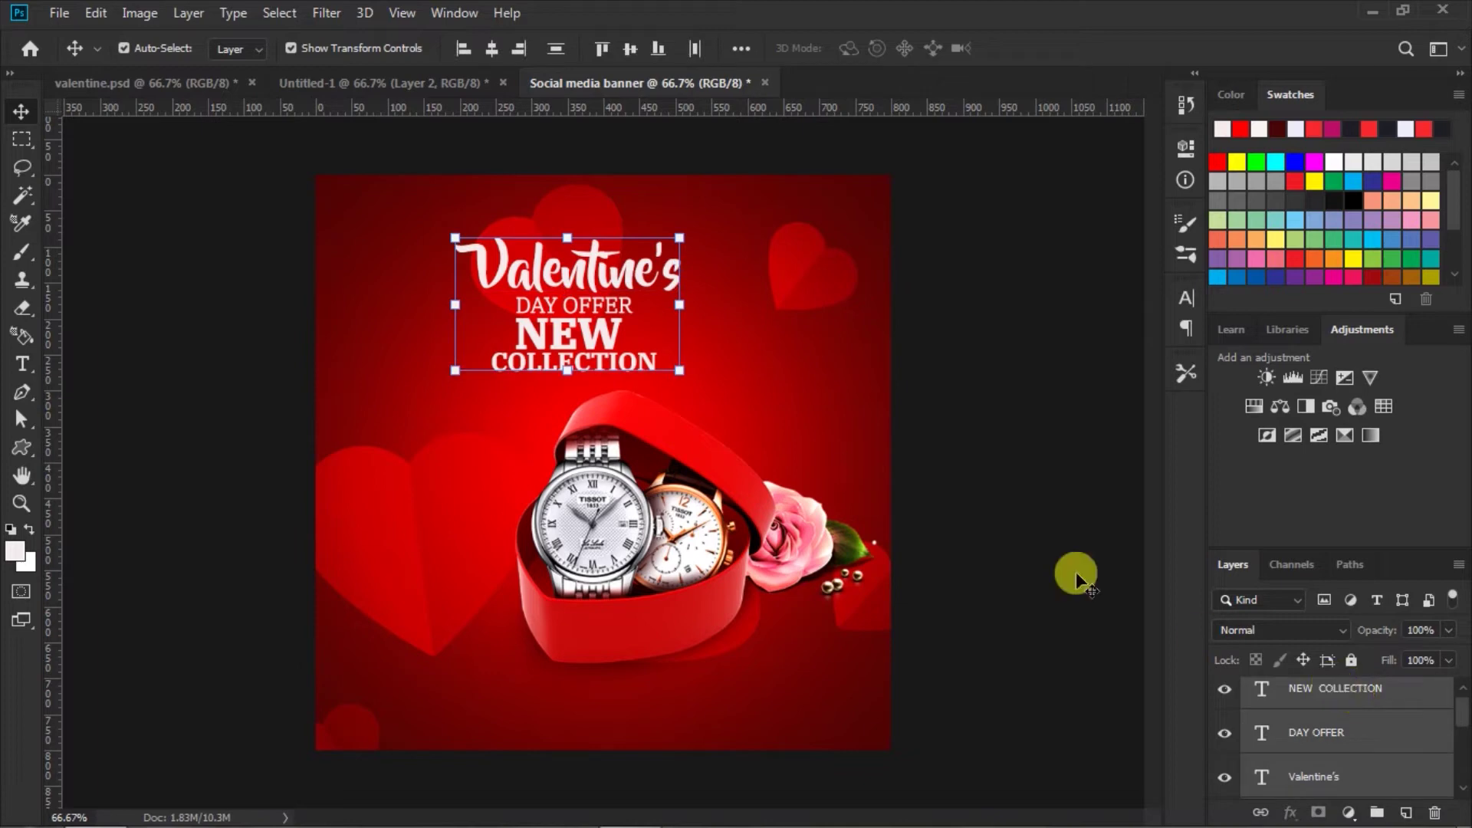
{"action": "left_click_drag", "start_coordinate": [609, 333], "coordinate": [632, 342]}
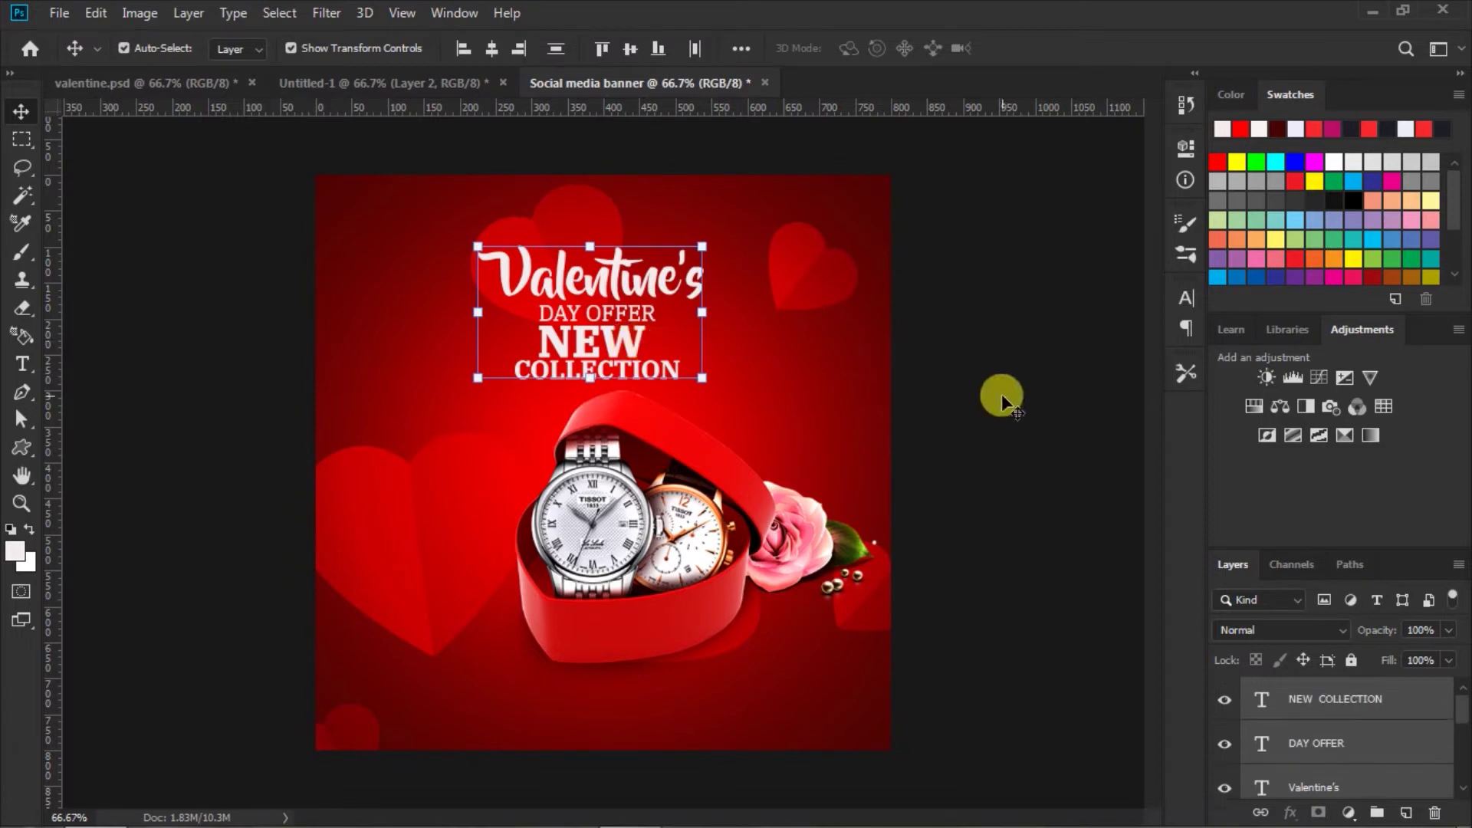
{"action": "left_click", "coordinate": [1002, 395]}
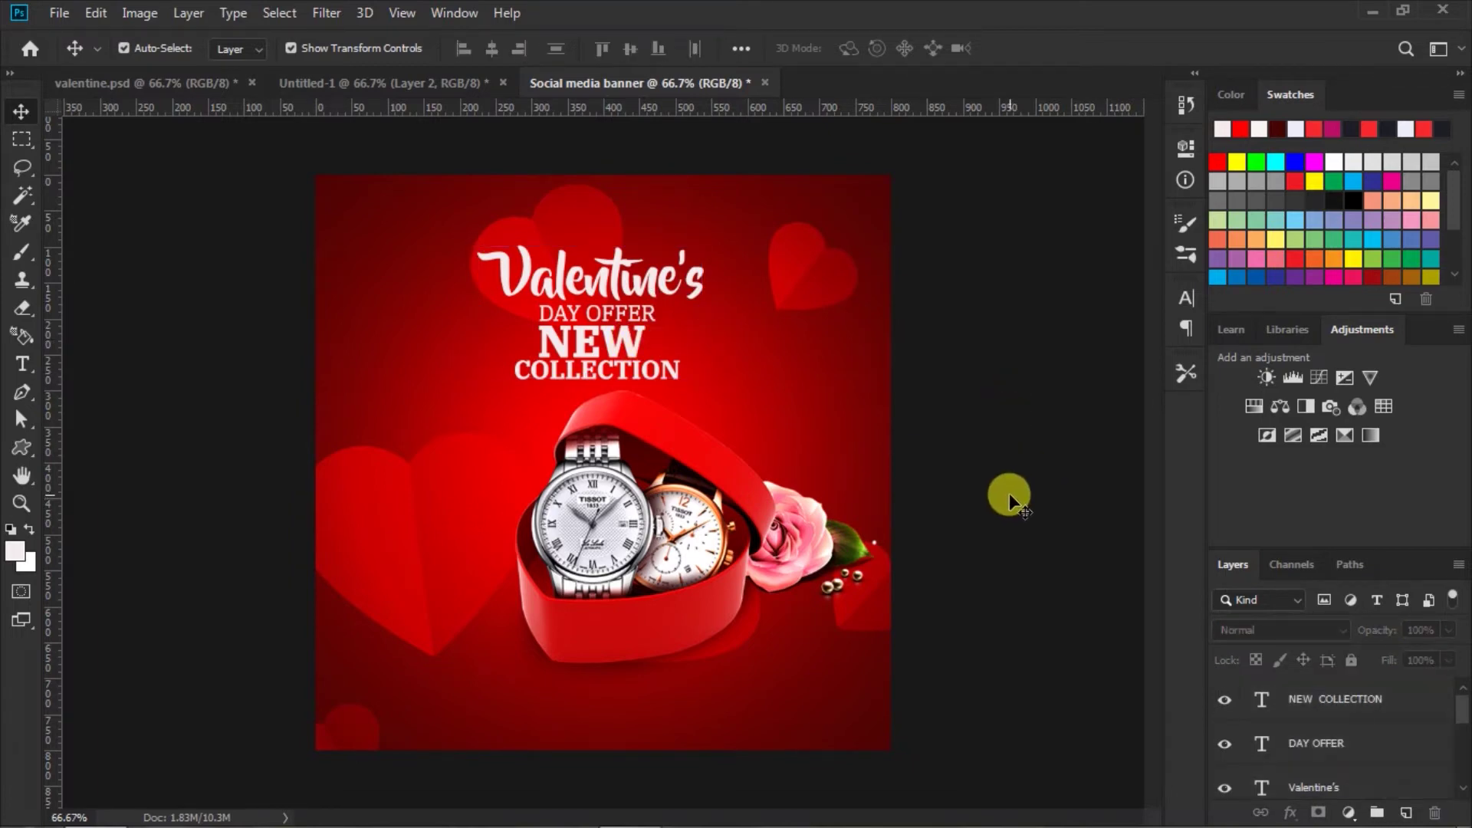
Shift the faded hearts on Layer 2 slightly up and to the left behind the headline.
{"action": "left_click", "coordinate": [769, 263]}
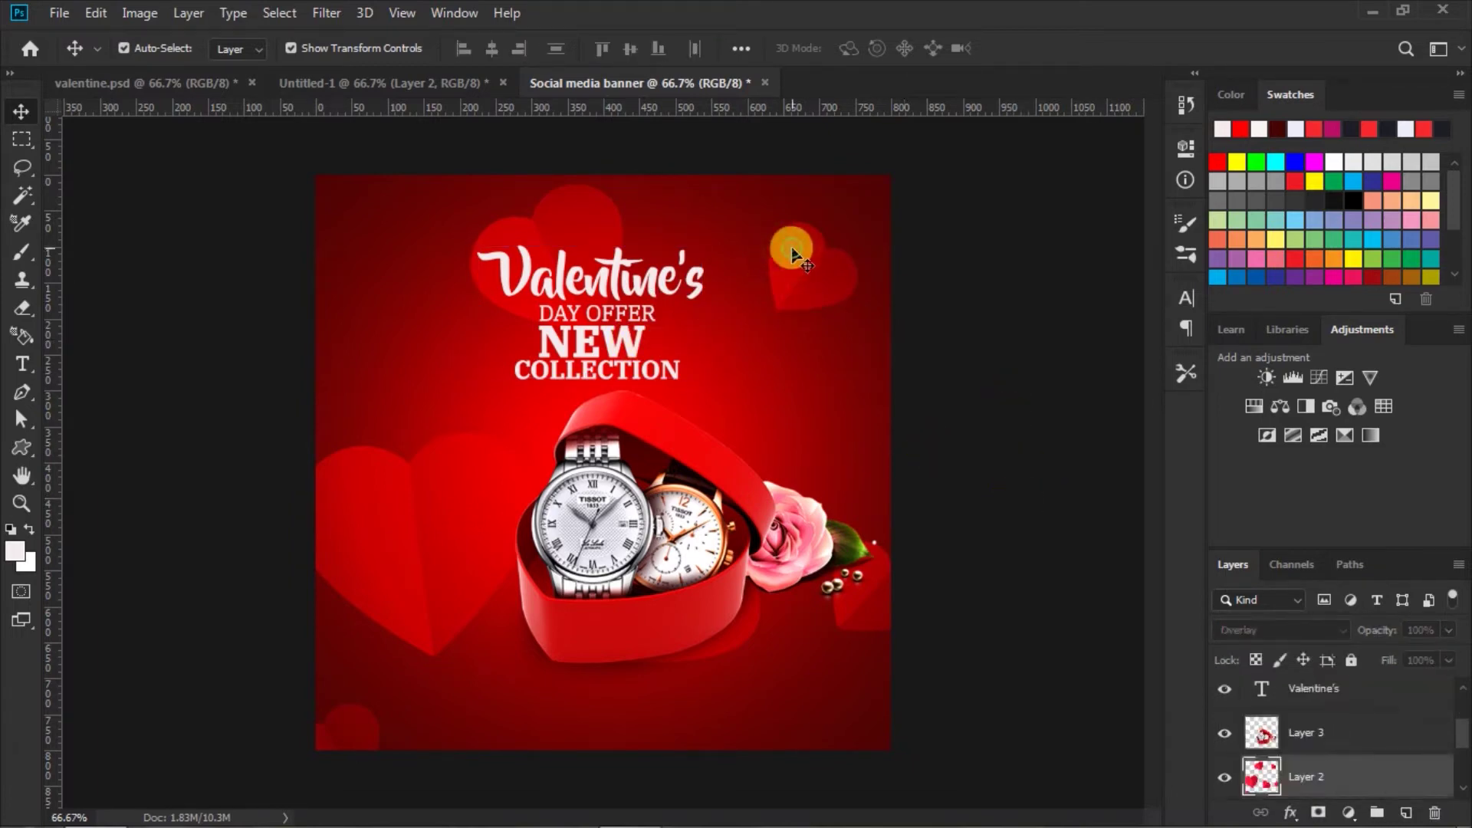
{"action": "mouse_move", "coordinate": [794, 246]}
{"action": "left_mouse_down"}
{"action": "mouse_move", "coordinate": [751, 240]}
{"action": "mouse_move", "coordinate": [767, 240]}
{"action": "left_mouse_up"}
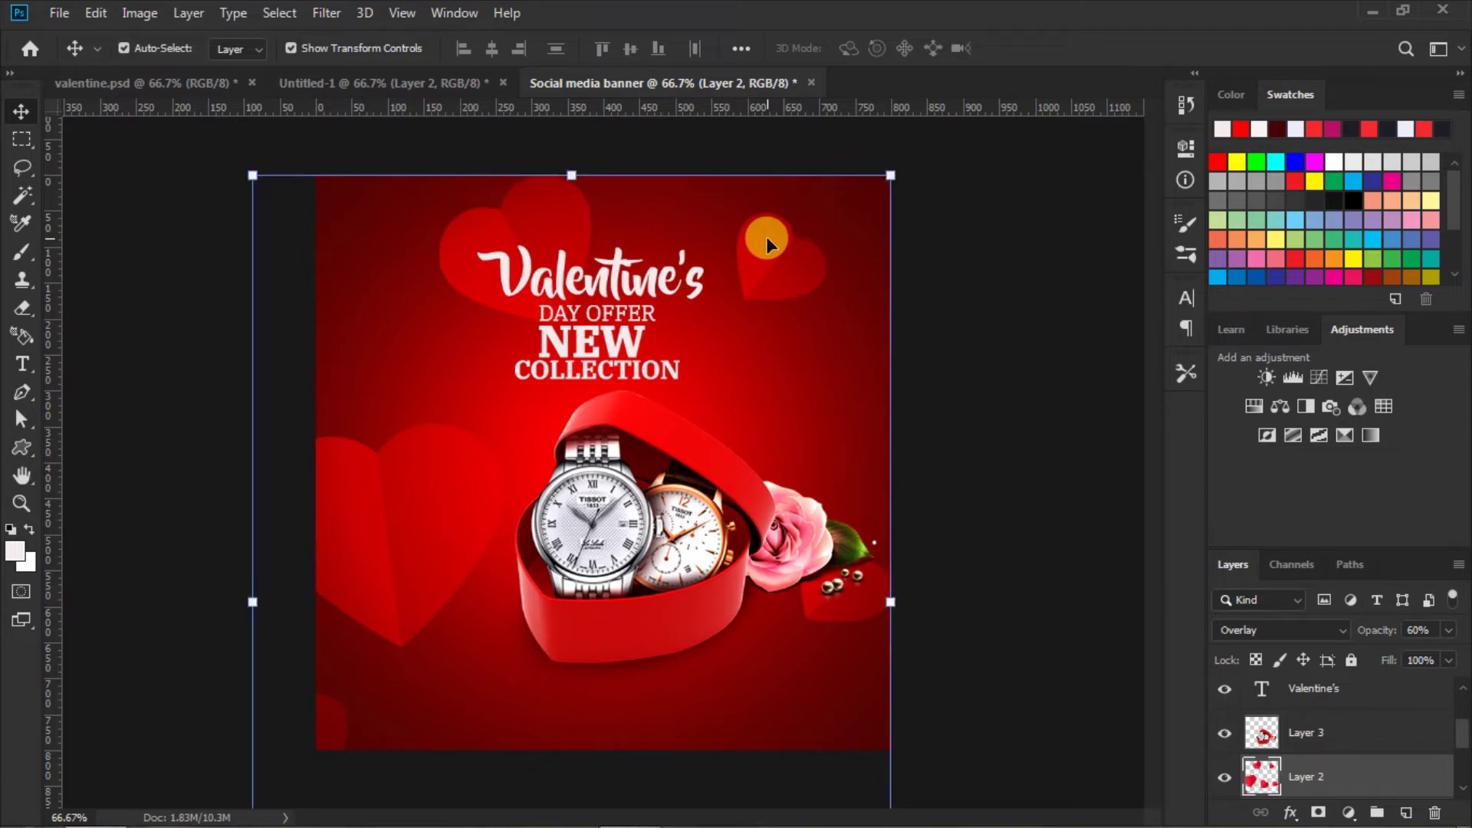
{"action": "left_click", "coordinate": [1009, 376]}
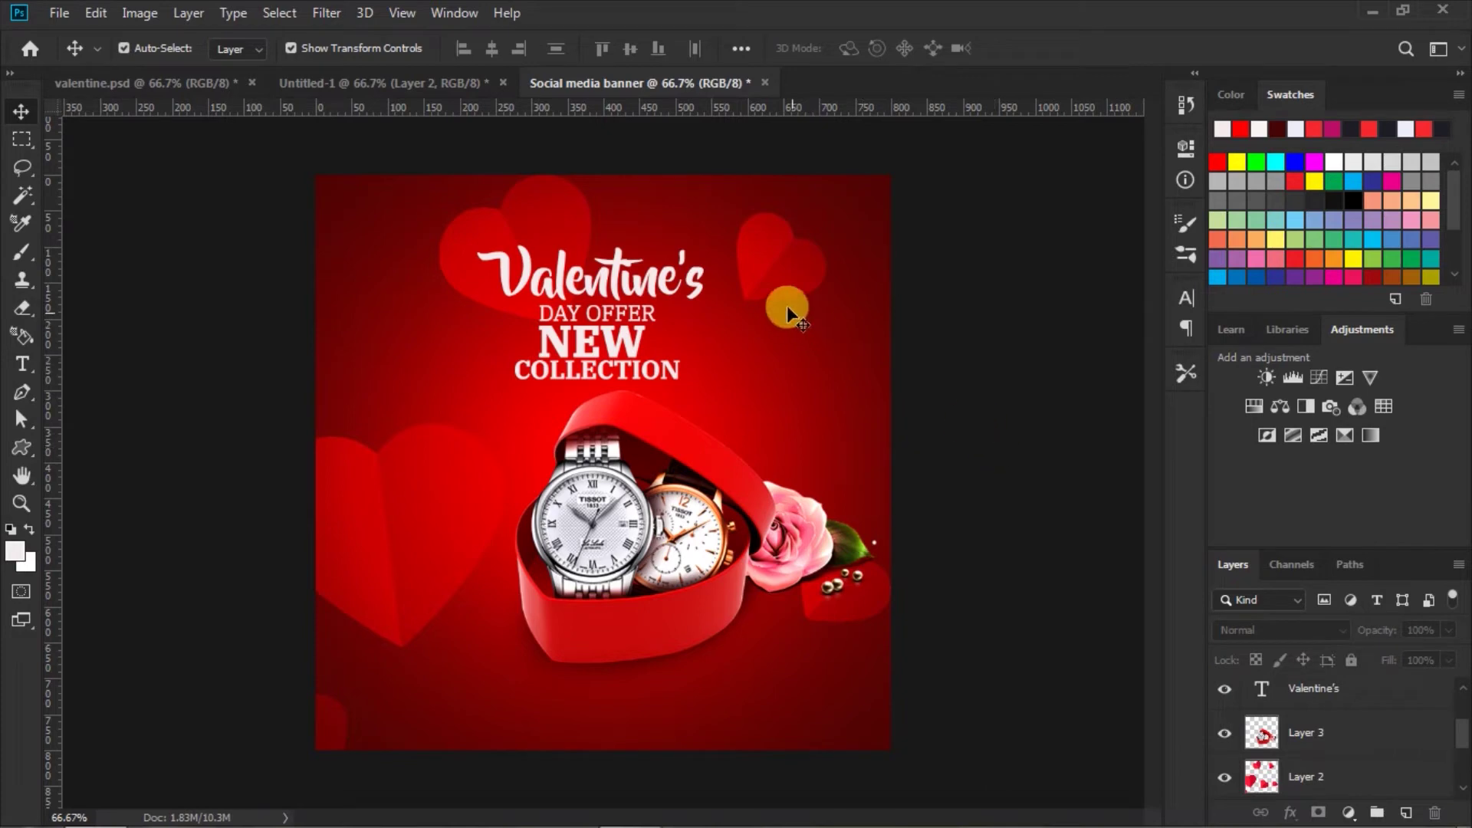
{"action": "left_click", "coordinate": [765, 246]}
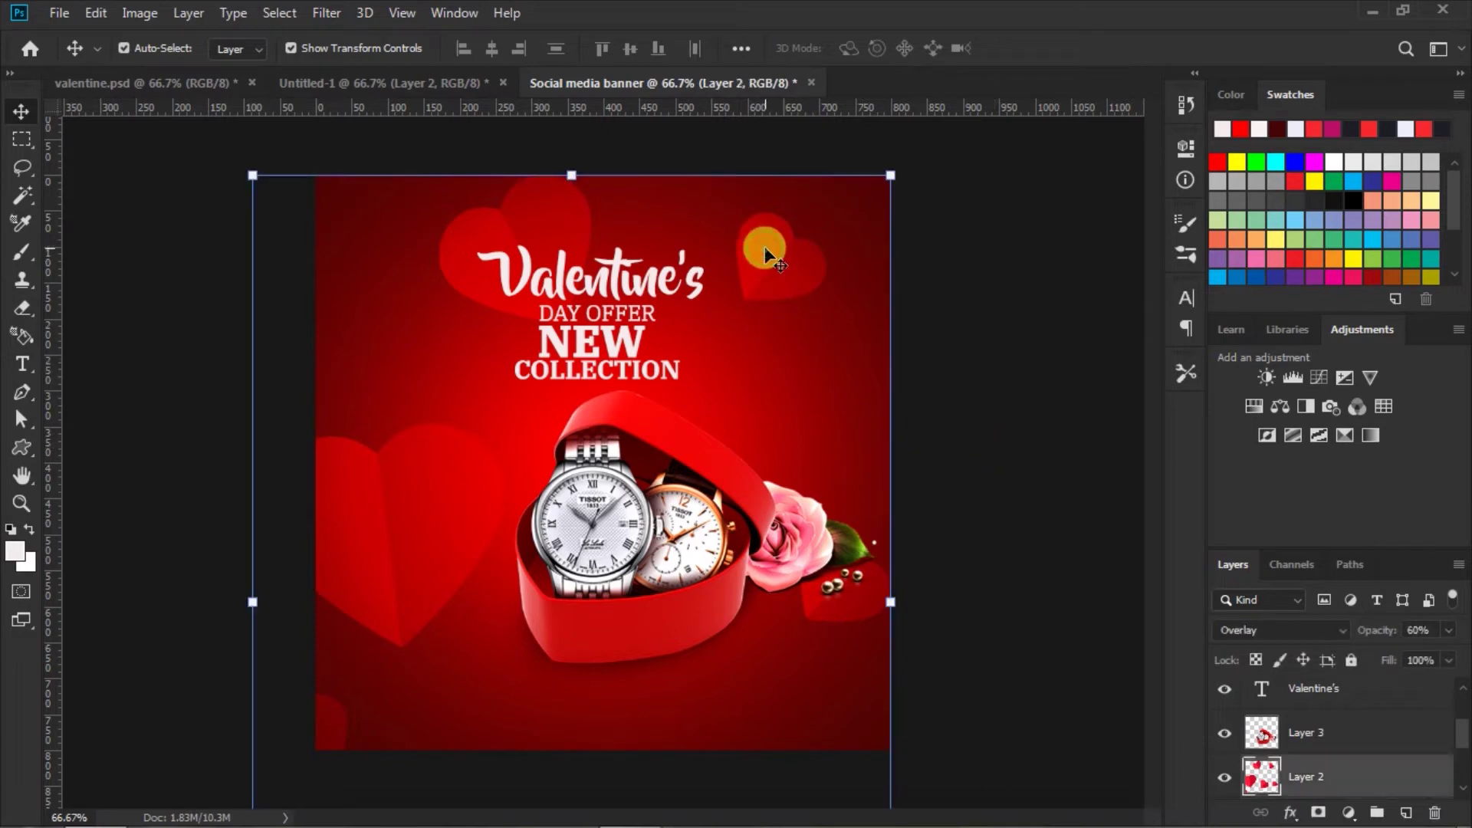
{"action": "left_click", "coordinate": [988, 488]}
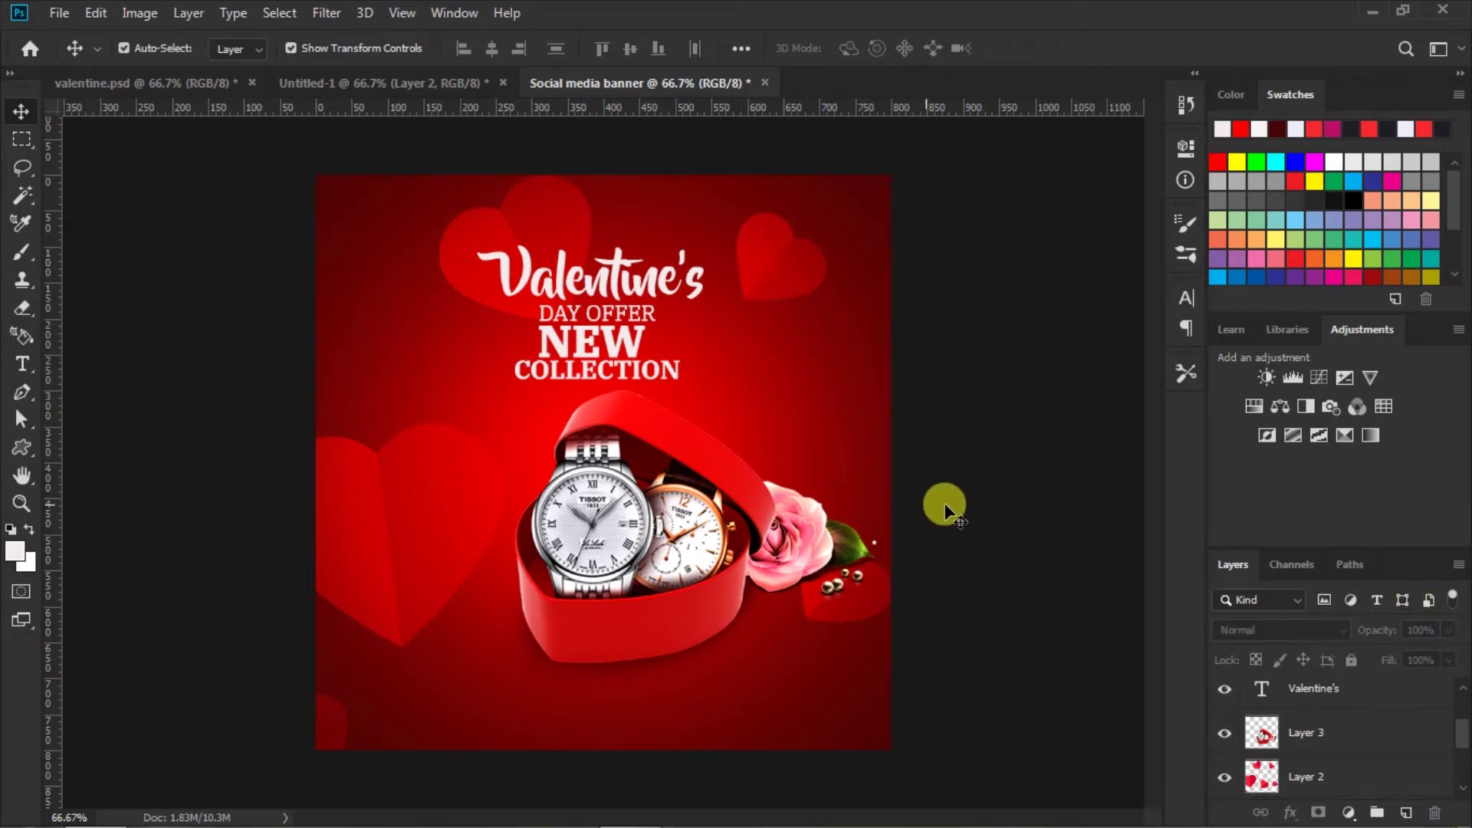
Move the watch gift box on Layer 3 slightly up and to the right.
{"action": "left_click", "coordinate": [722, 499]}
{"action": "left_click_drag", "start_coordinate": [722, 498], "coordinate": [730, 489]}
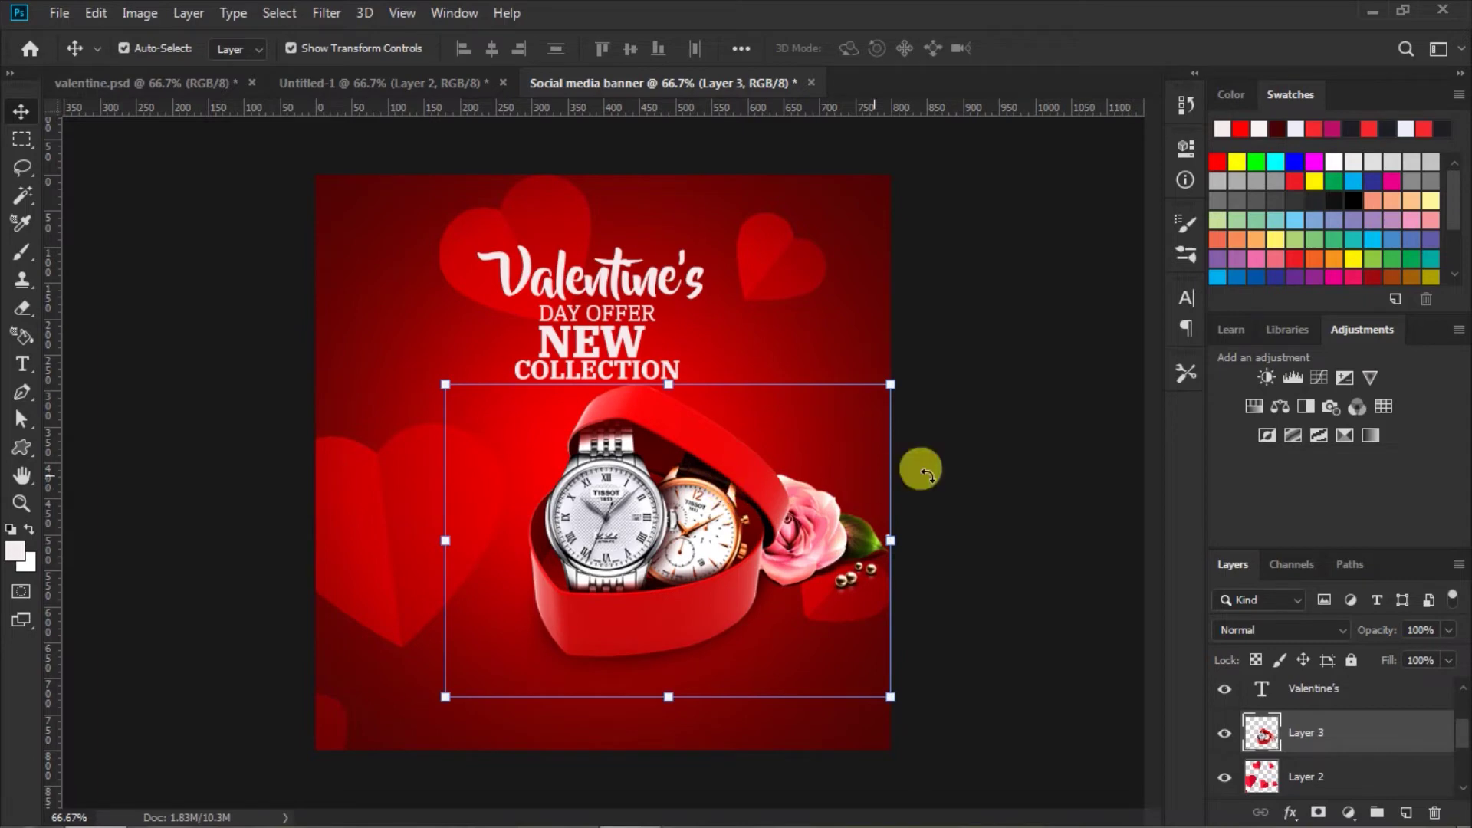
{"action": "left_click", "coordinate": [964, 460]}
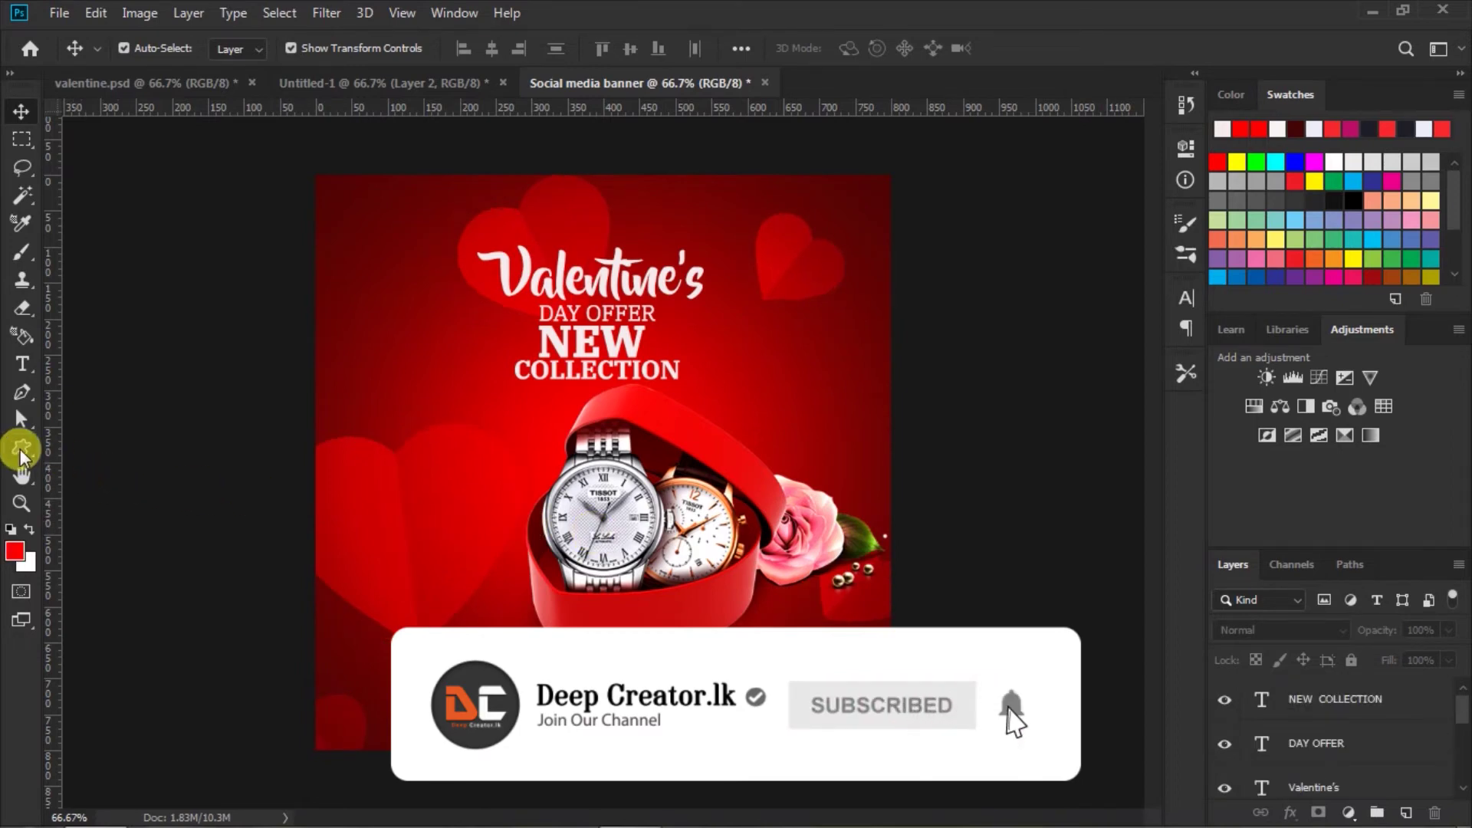
Draw an off-white solid heart with the Custom Shape tool beside the gift box, about 223 px wide and 191 px high.
{"action": "left_click", "coordinate": [21, 449]}
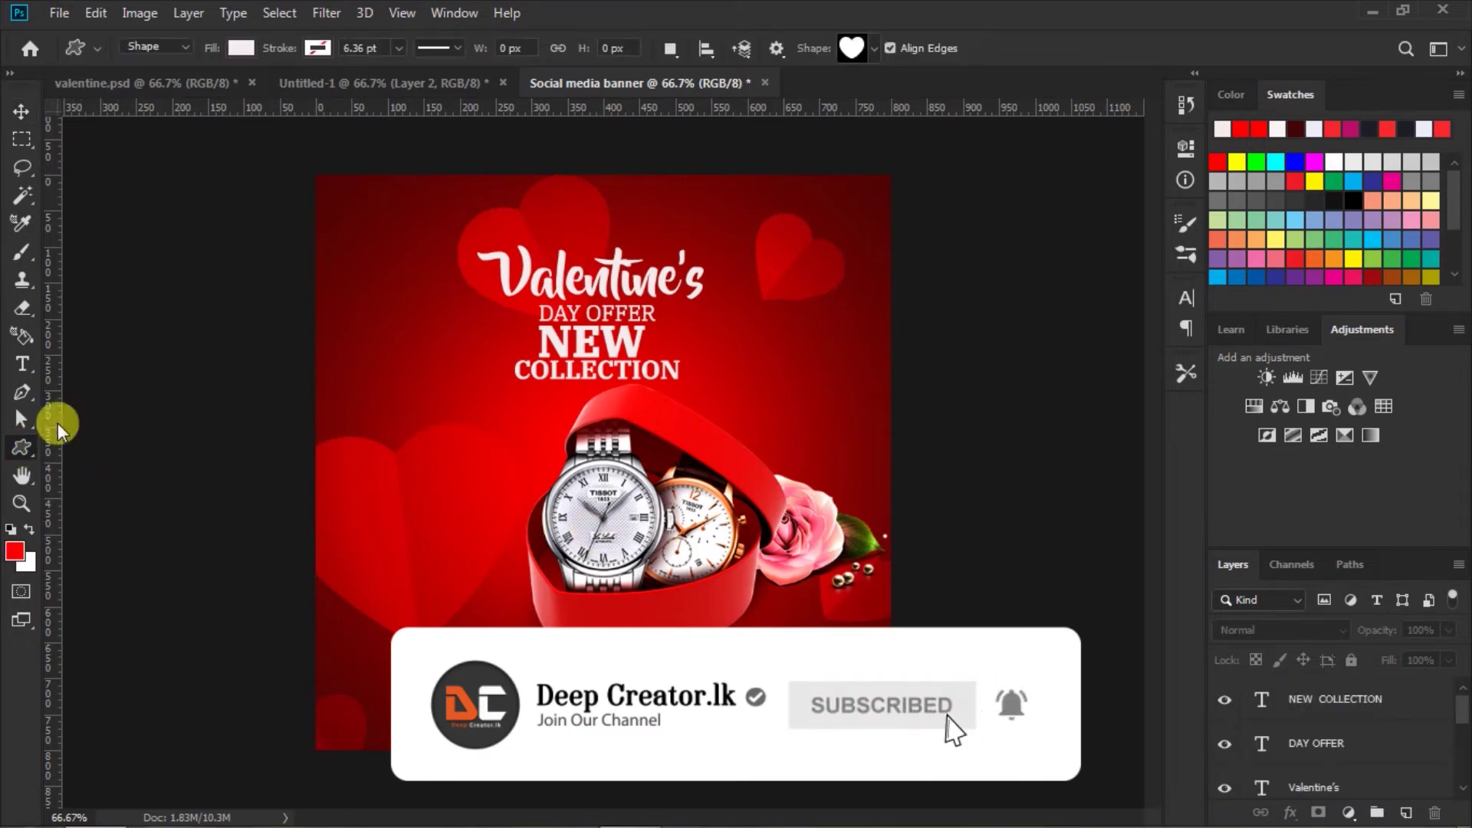
{"action": "left_click", "coordinate": [873, 48]}
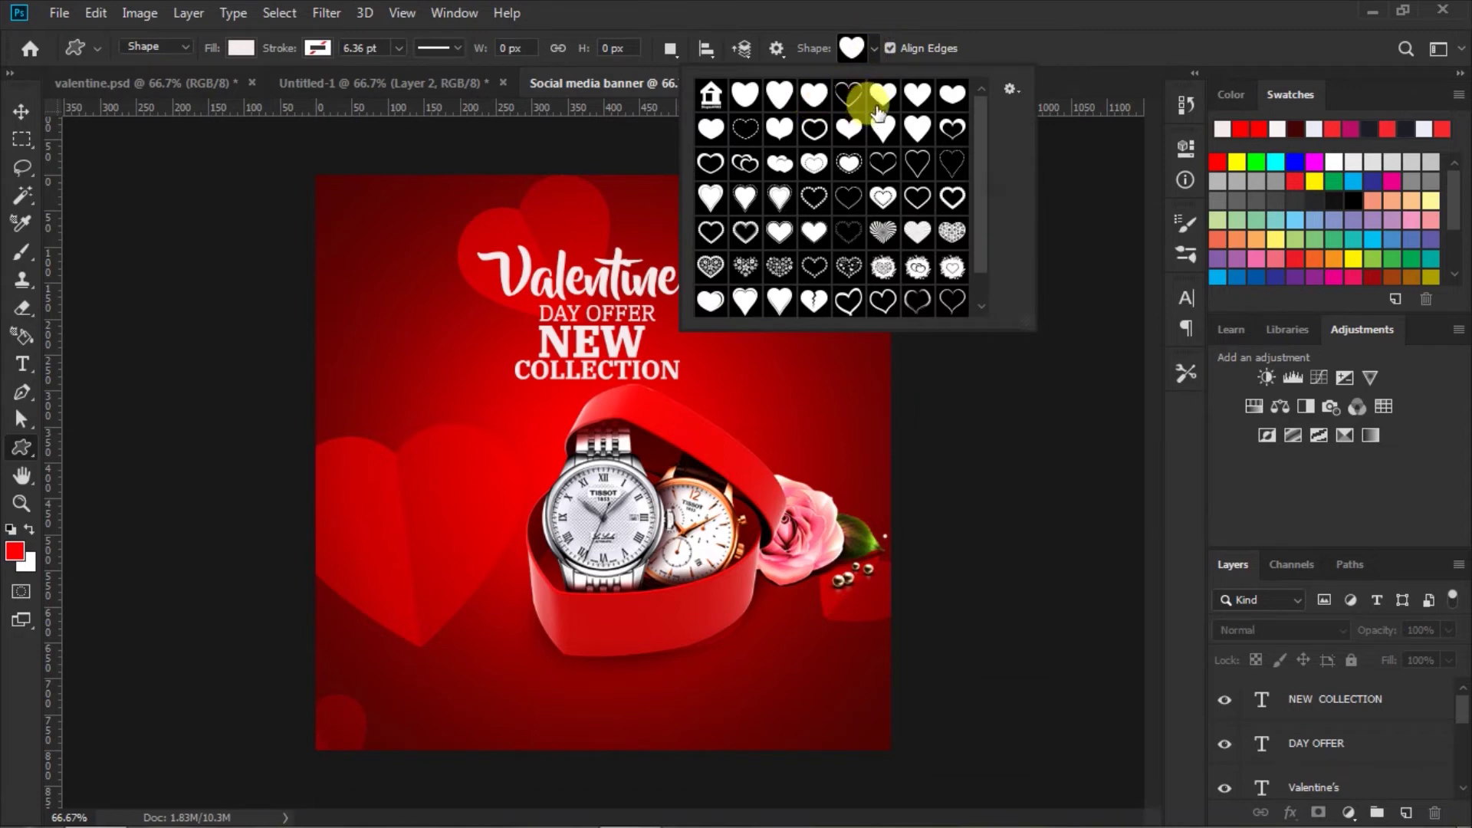
{"action": "left_click", "coordinate": [814, 95]}
{"action": "left_click", "coordinate": [874, 49]}
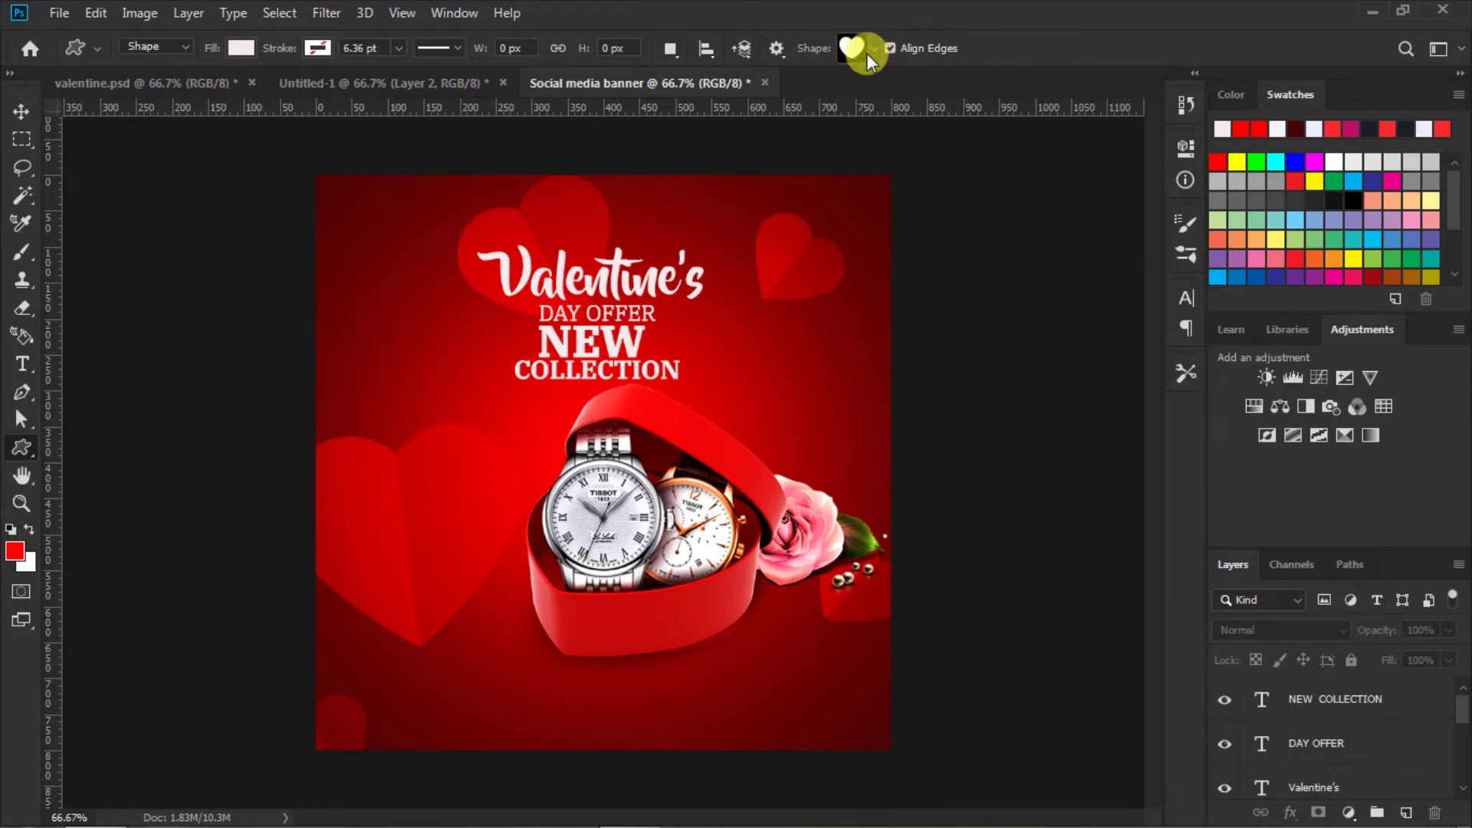
{"action": "left_click_drag", "start_coordinate": [398, 491], "coordinate": [485, 561]}
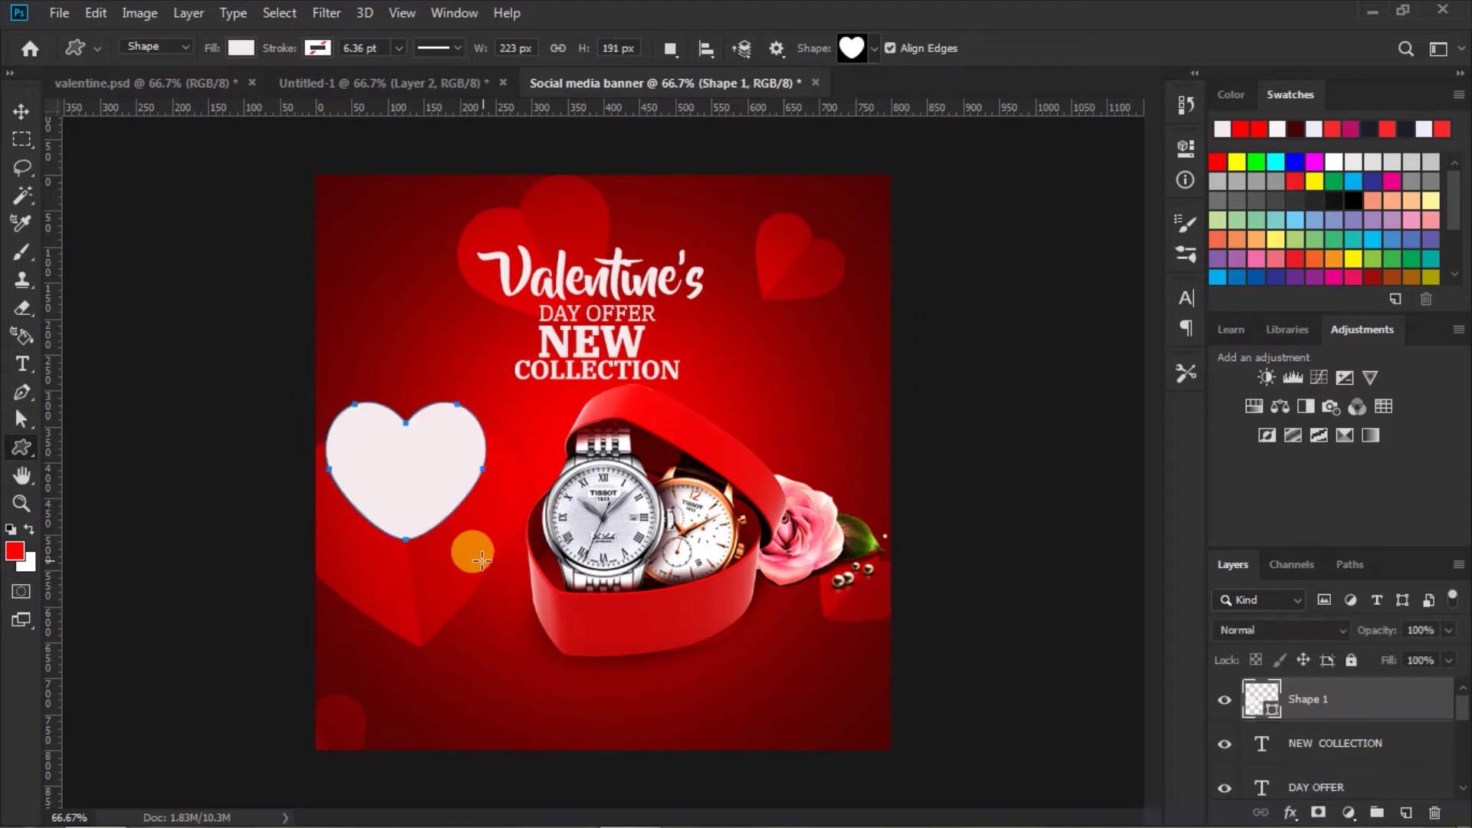
Move the off-white heart down and to the right, over the large faded heart beside the gift box.
{"action": "left_click", "coordinate": [23, 109]}
{"action": "left_click_drag", "start_coordinate": [437, 476], "coordinate": [470, 503]}
{"action": "left_click", "coordinate": [1003, 504]}
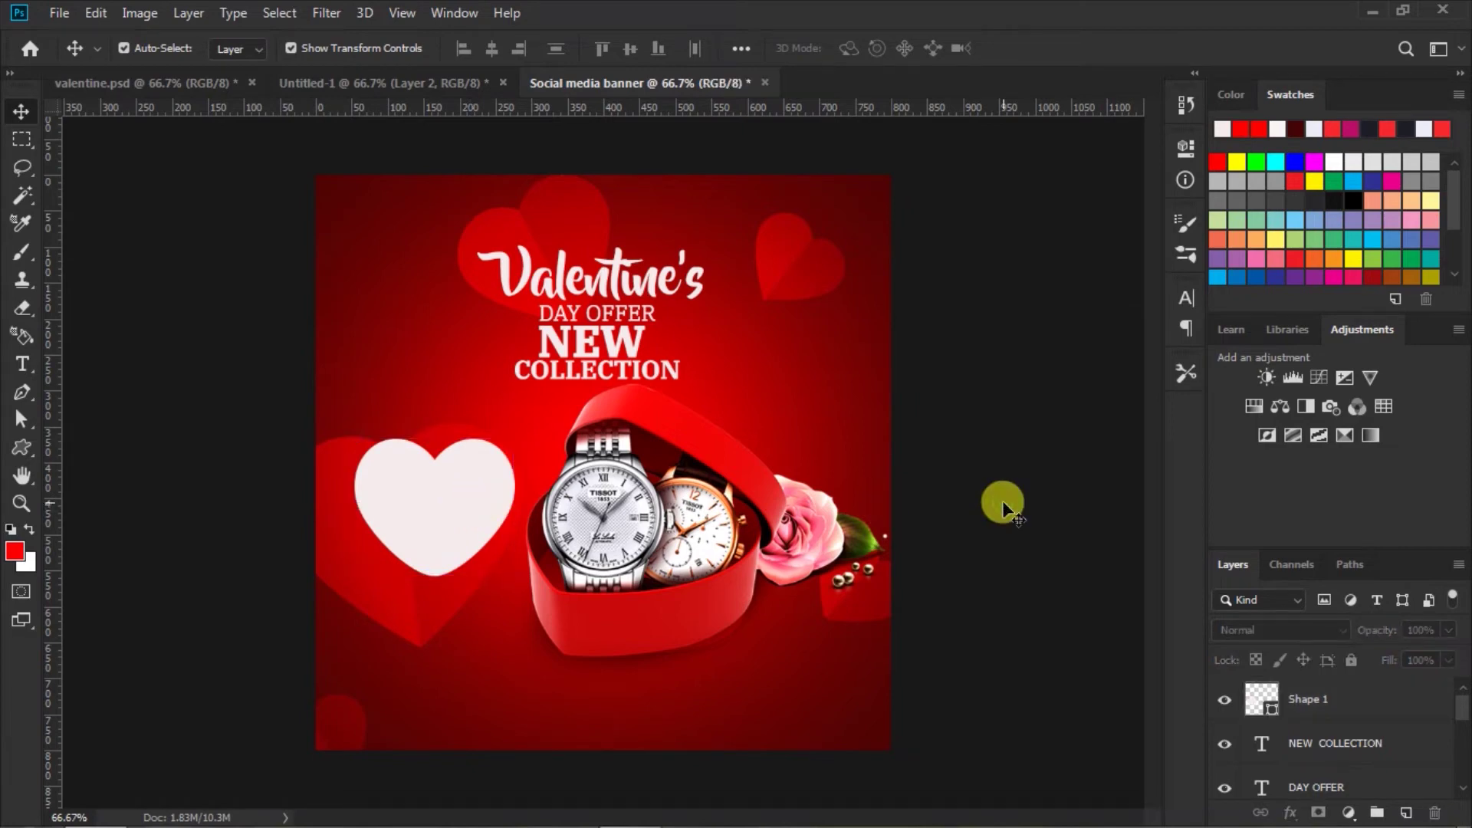
Add the text "50%" on the off-white heart in red IBM Plex Serif Bold at 72 pt.
{"action": "left_click", "coordinate": [23, 365]}
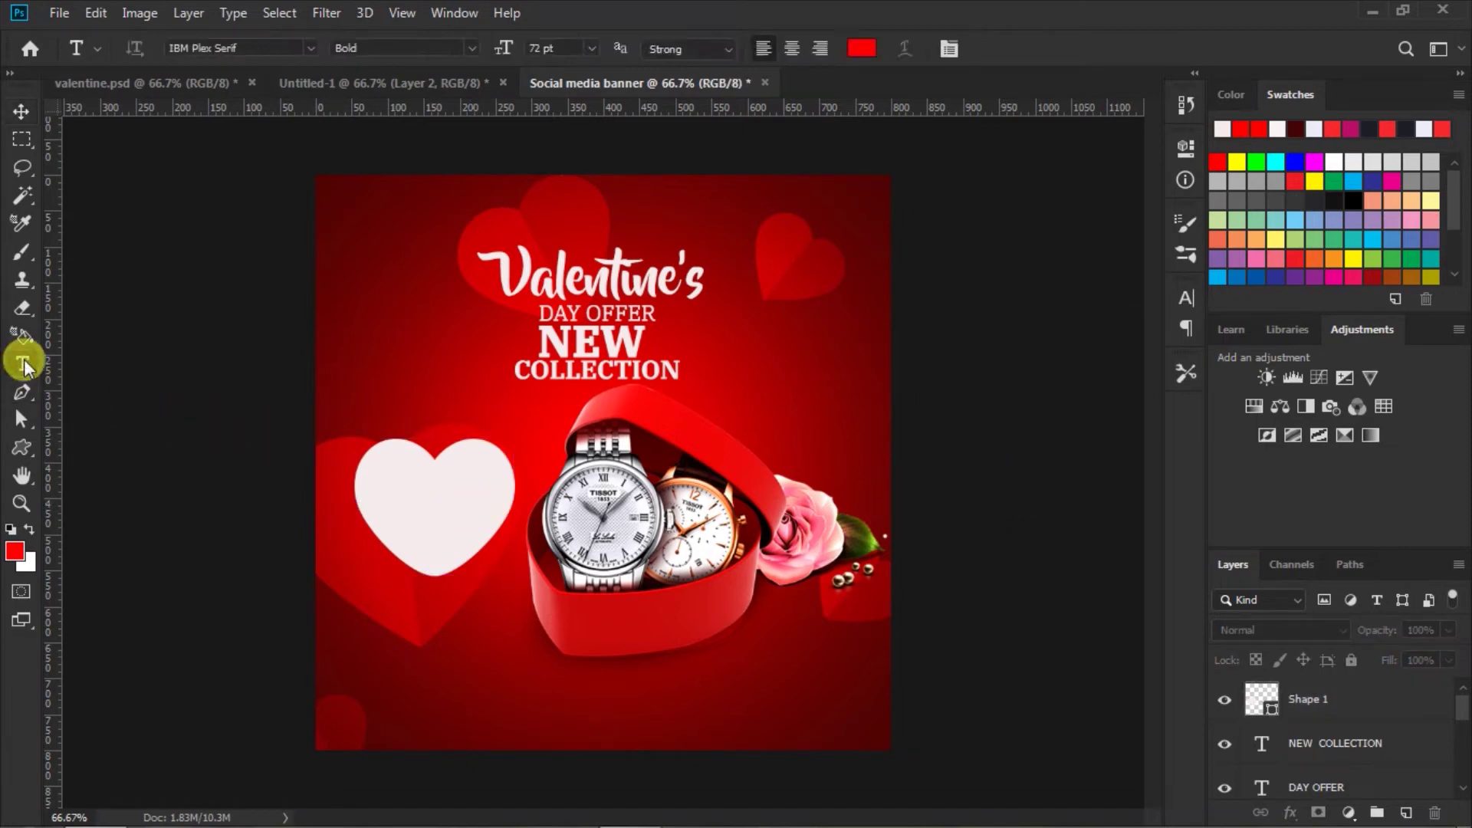
{"action": "left_click", "coordinate": [311, 47]}
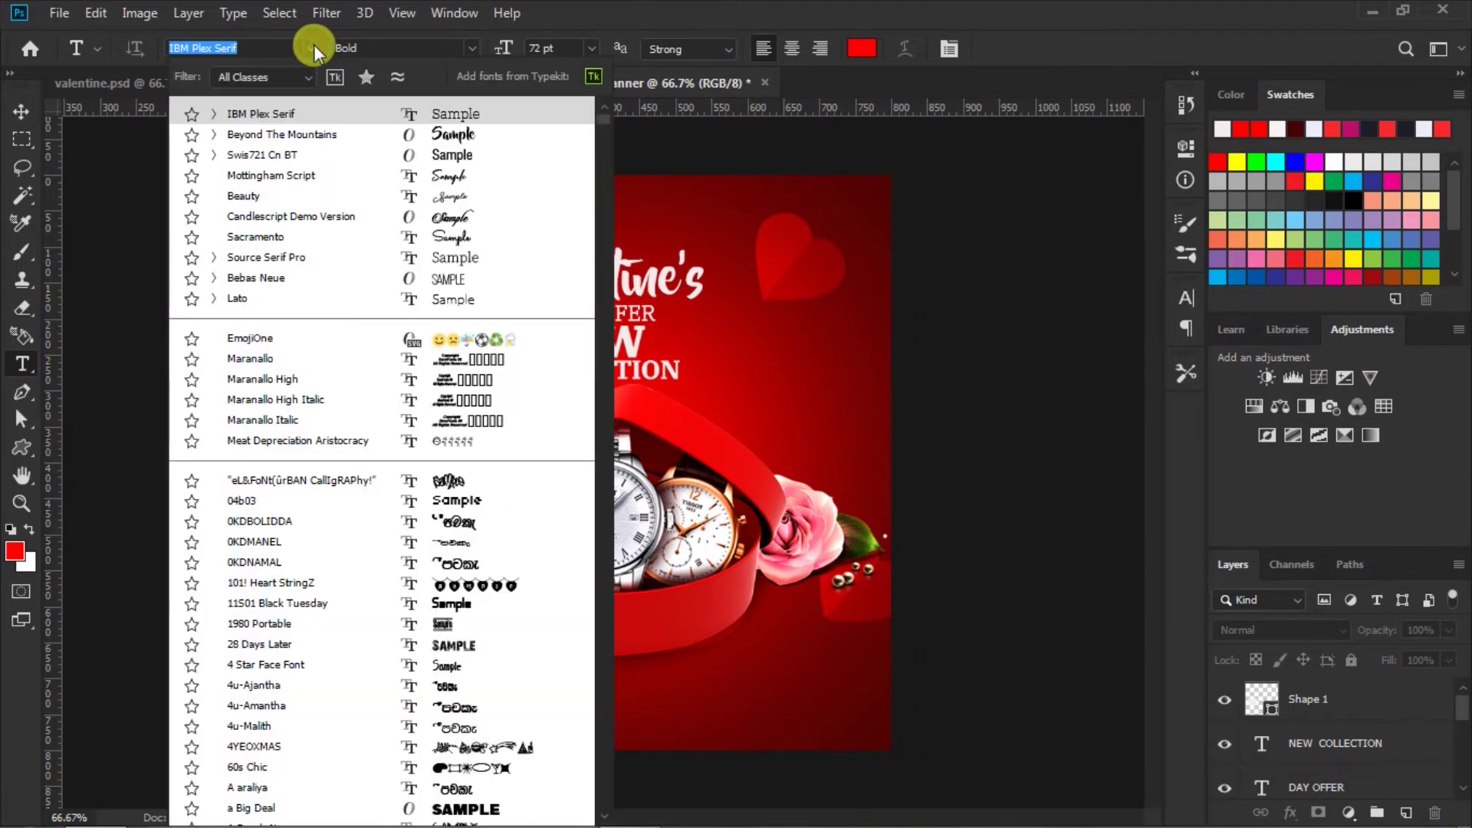
{"action": "left_click", "coordinate": [472, 112]}
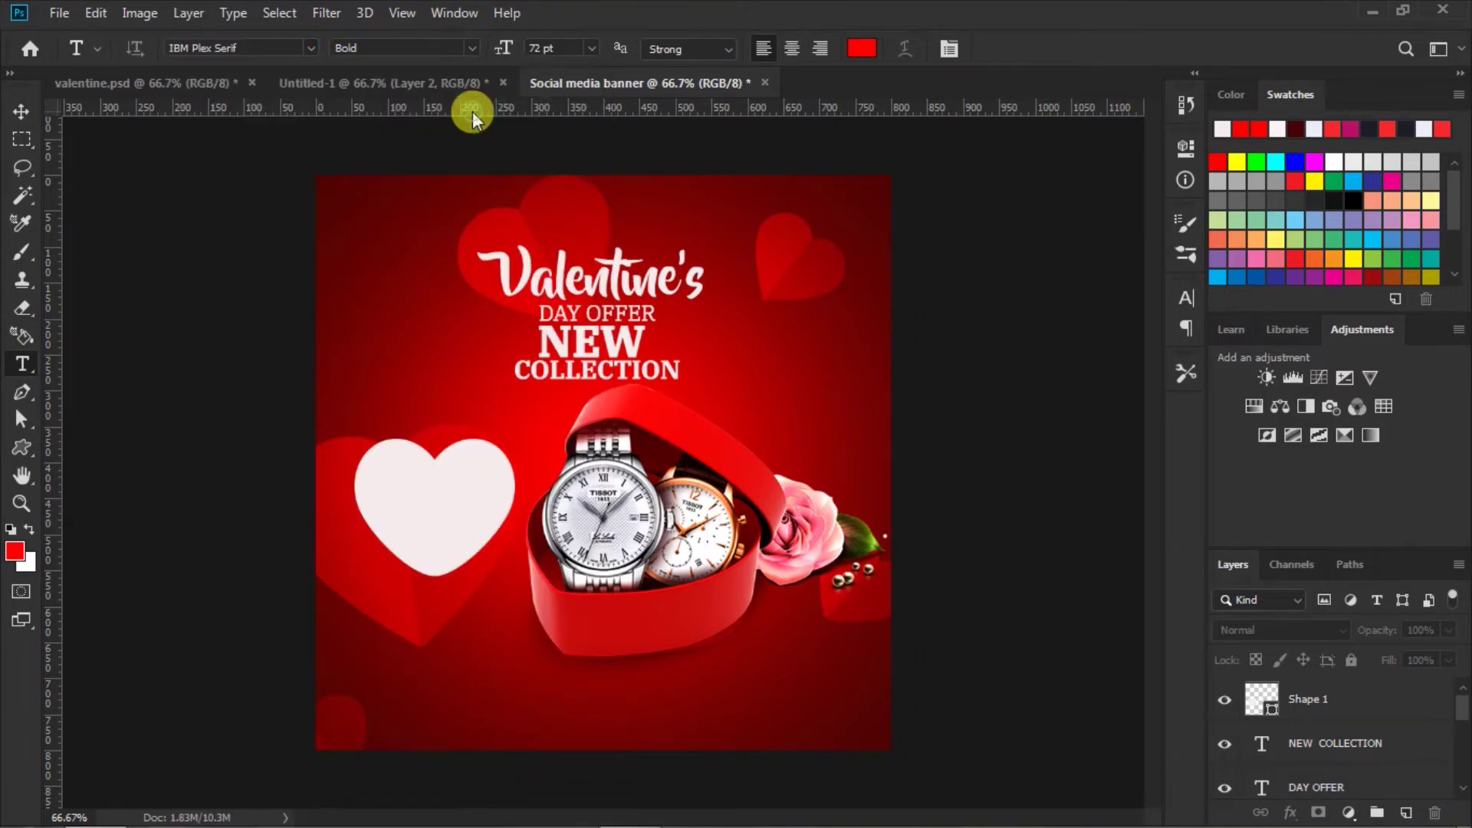
{"action": "left_click", "coordinate": [463, 44]}
{"action": "left_click", "coordinate": [395, 276]}
{"action": "left_click", "coordinate": [1187, 299]}
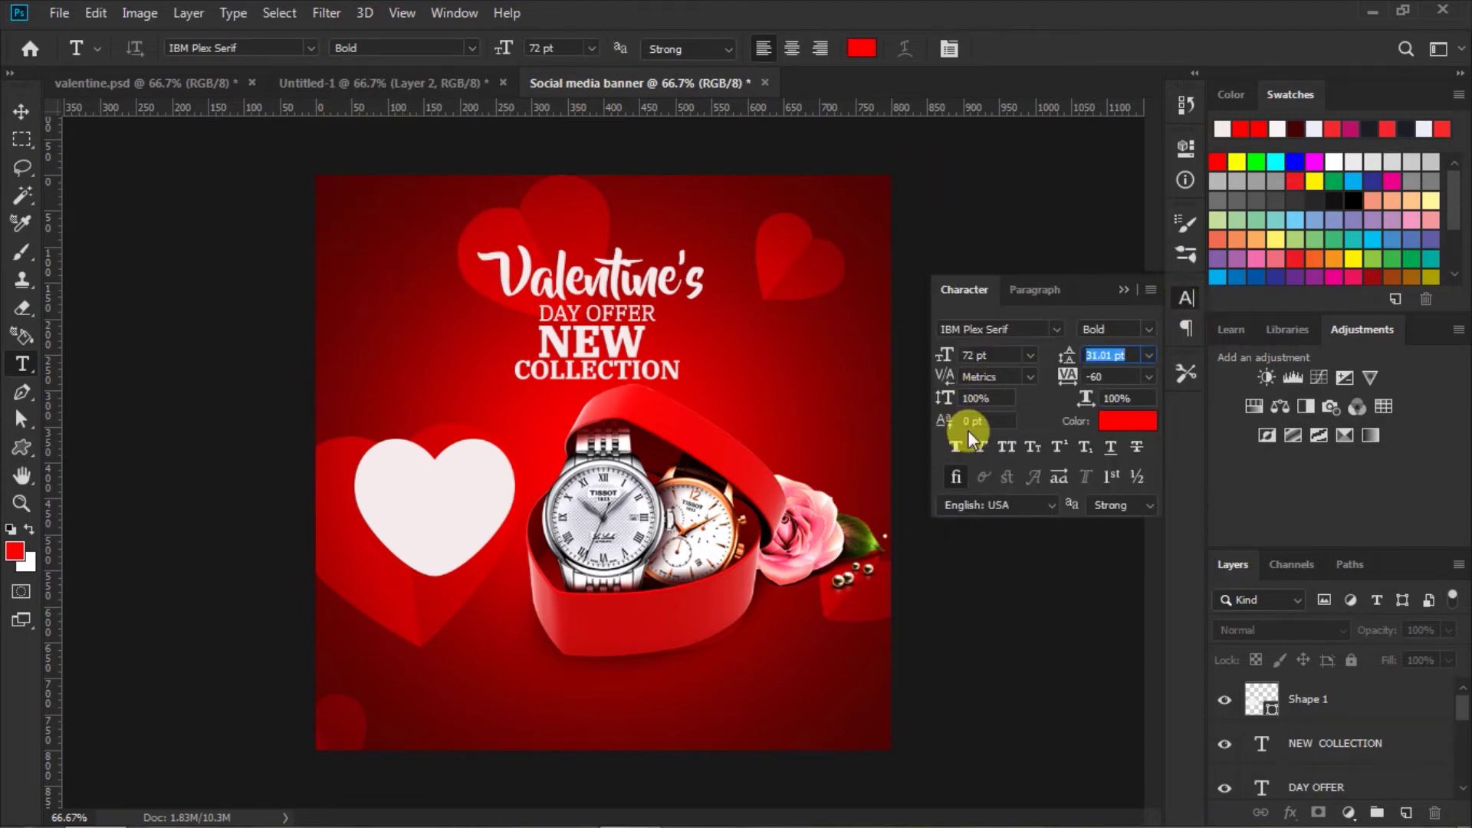
{"action": "left_click", "coordinate": [1126, 284]}
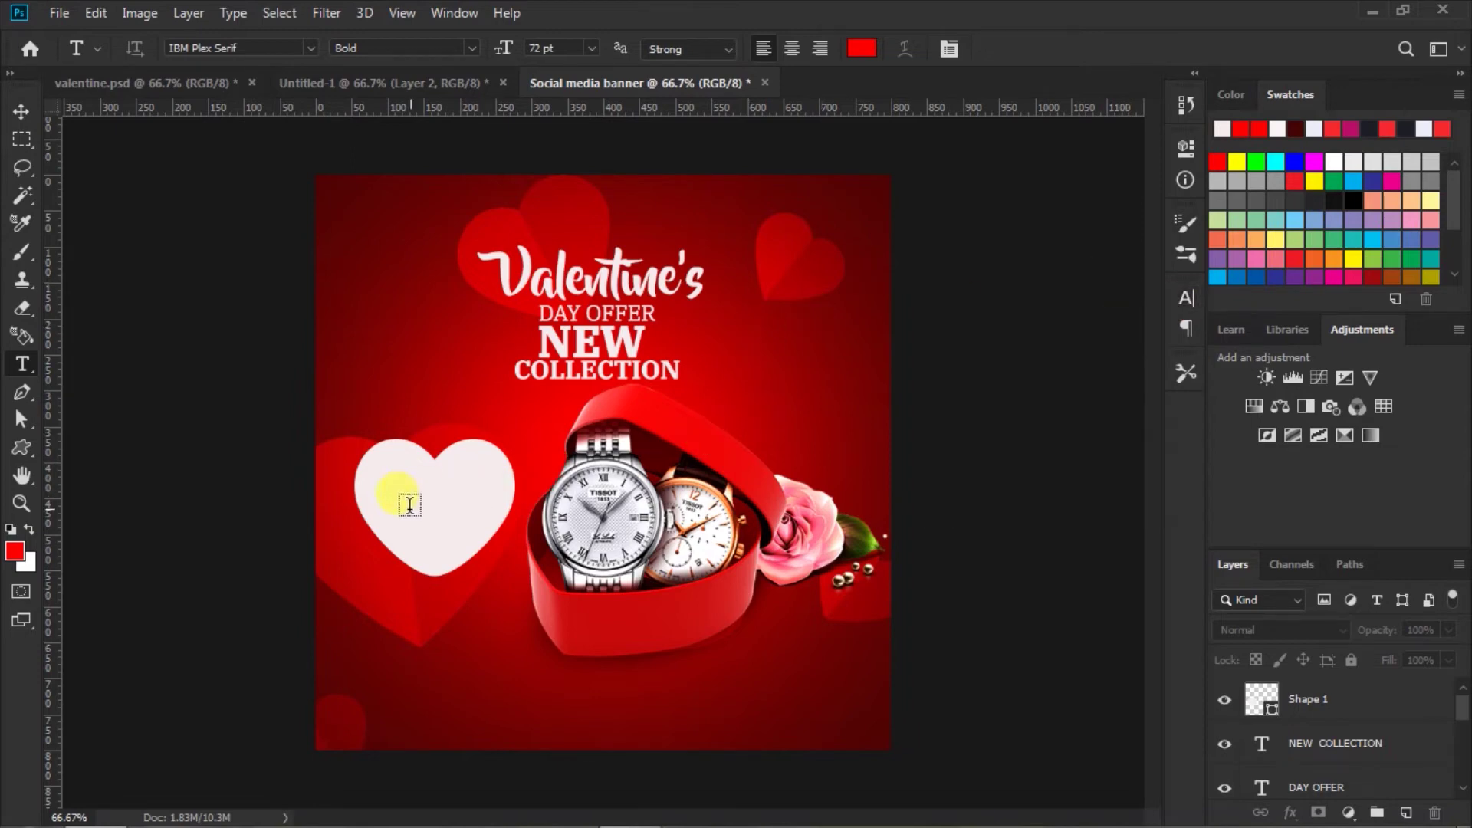
{"action": "left_click", "coordinate": [381, 501]}
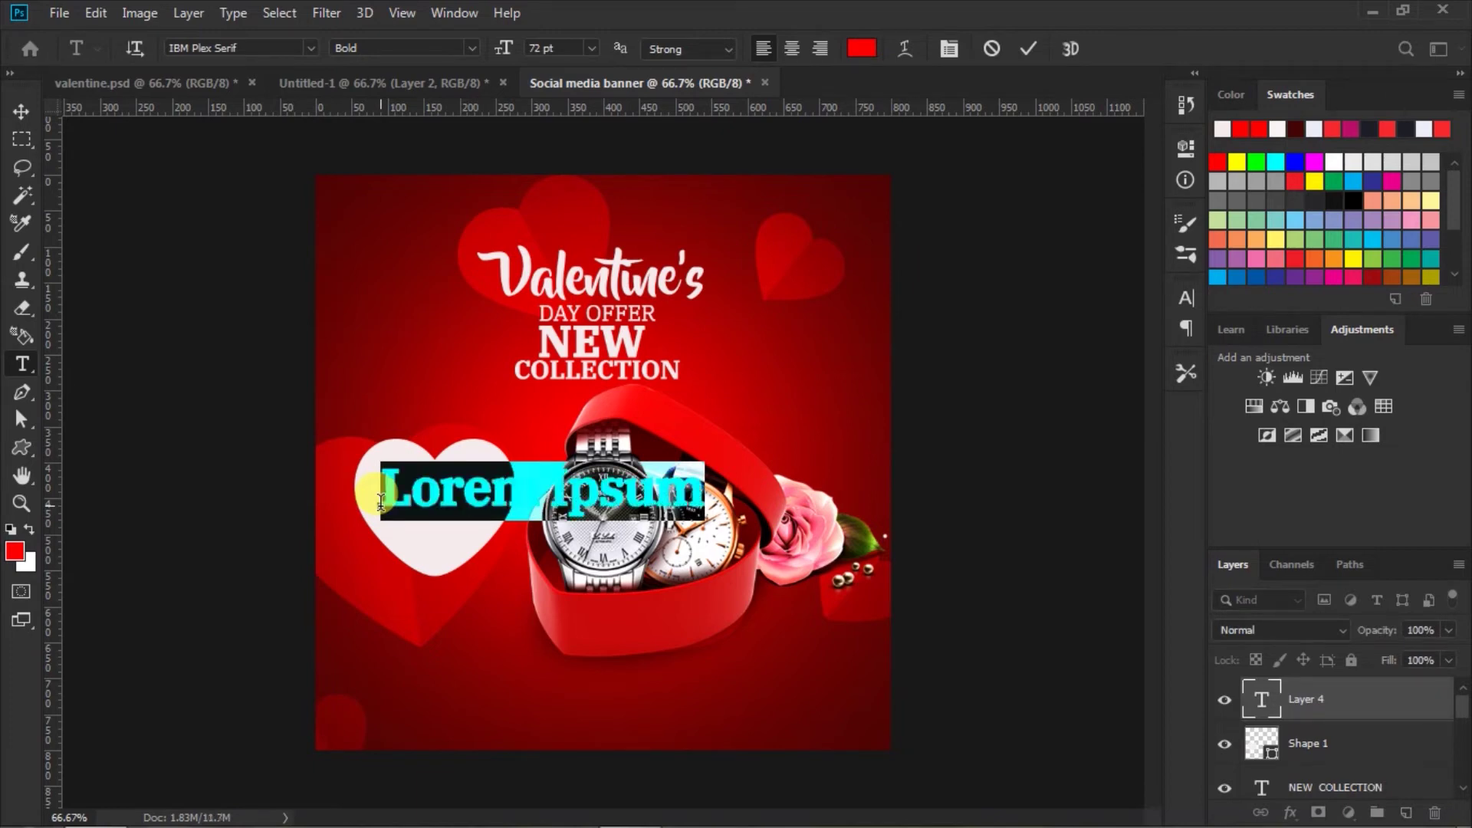
{"action": "type", "text": "50%"}
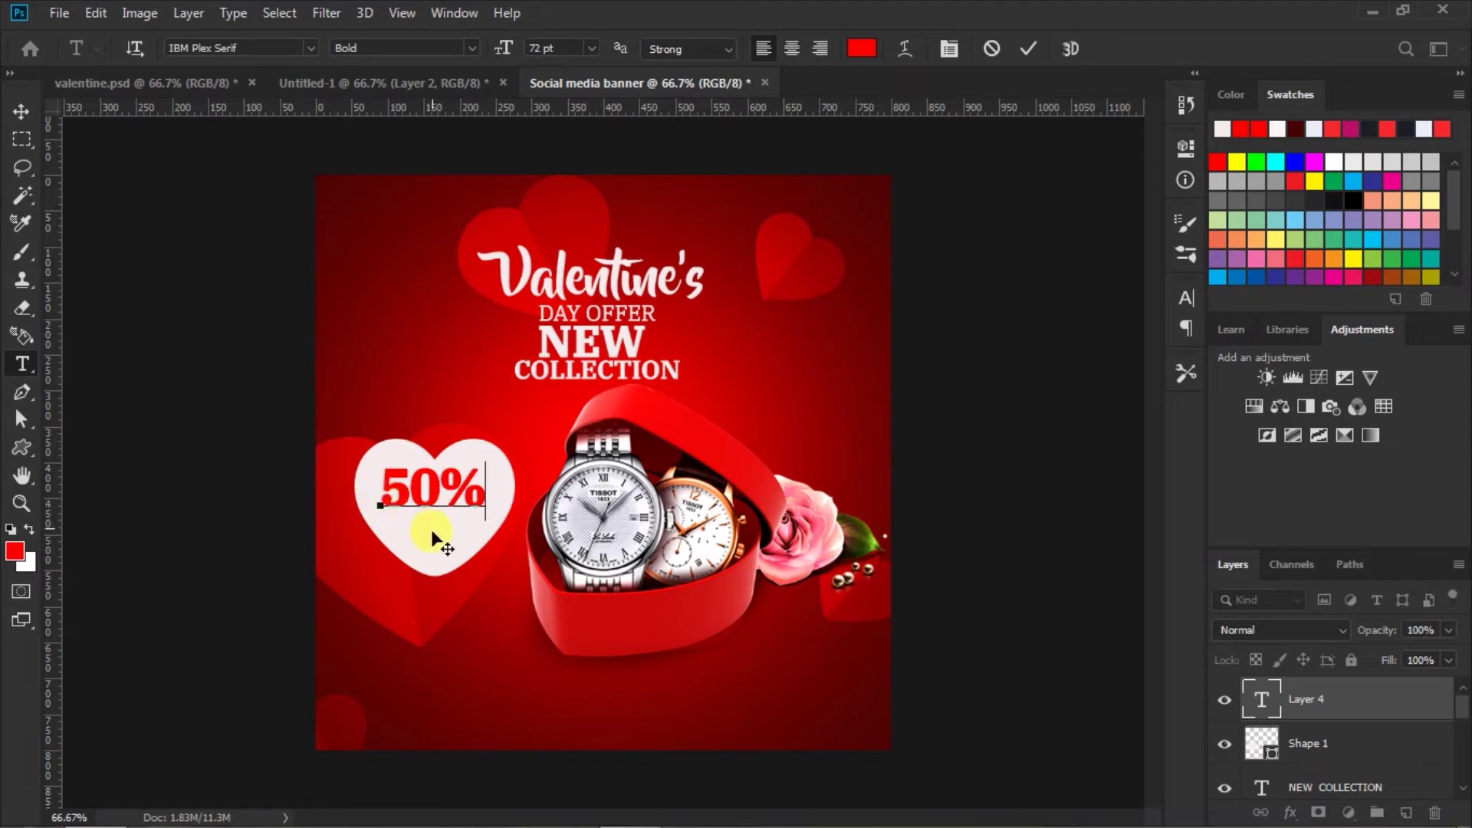